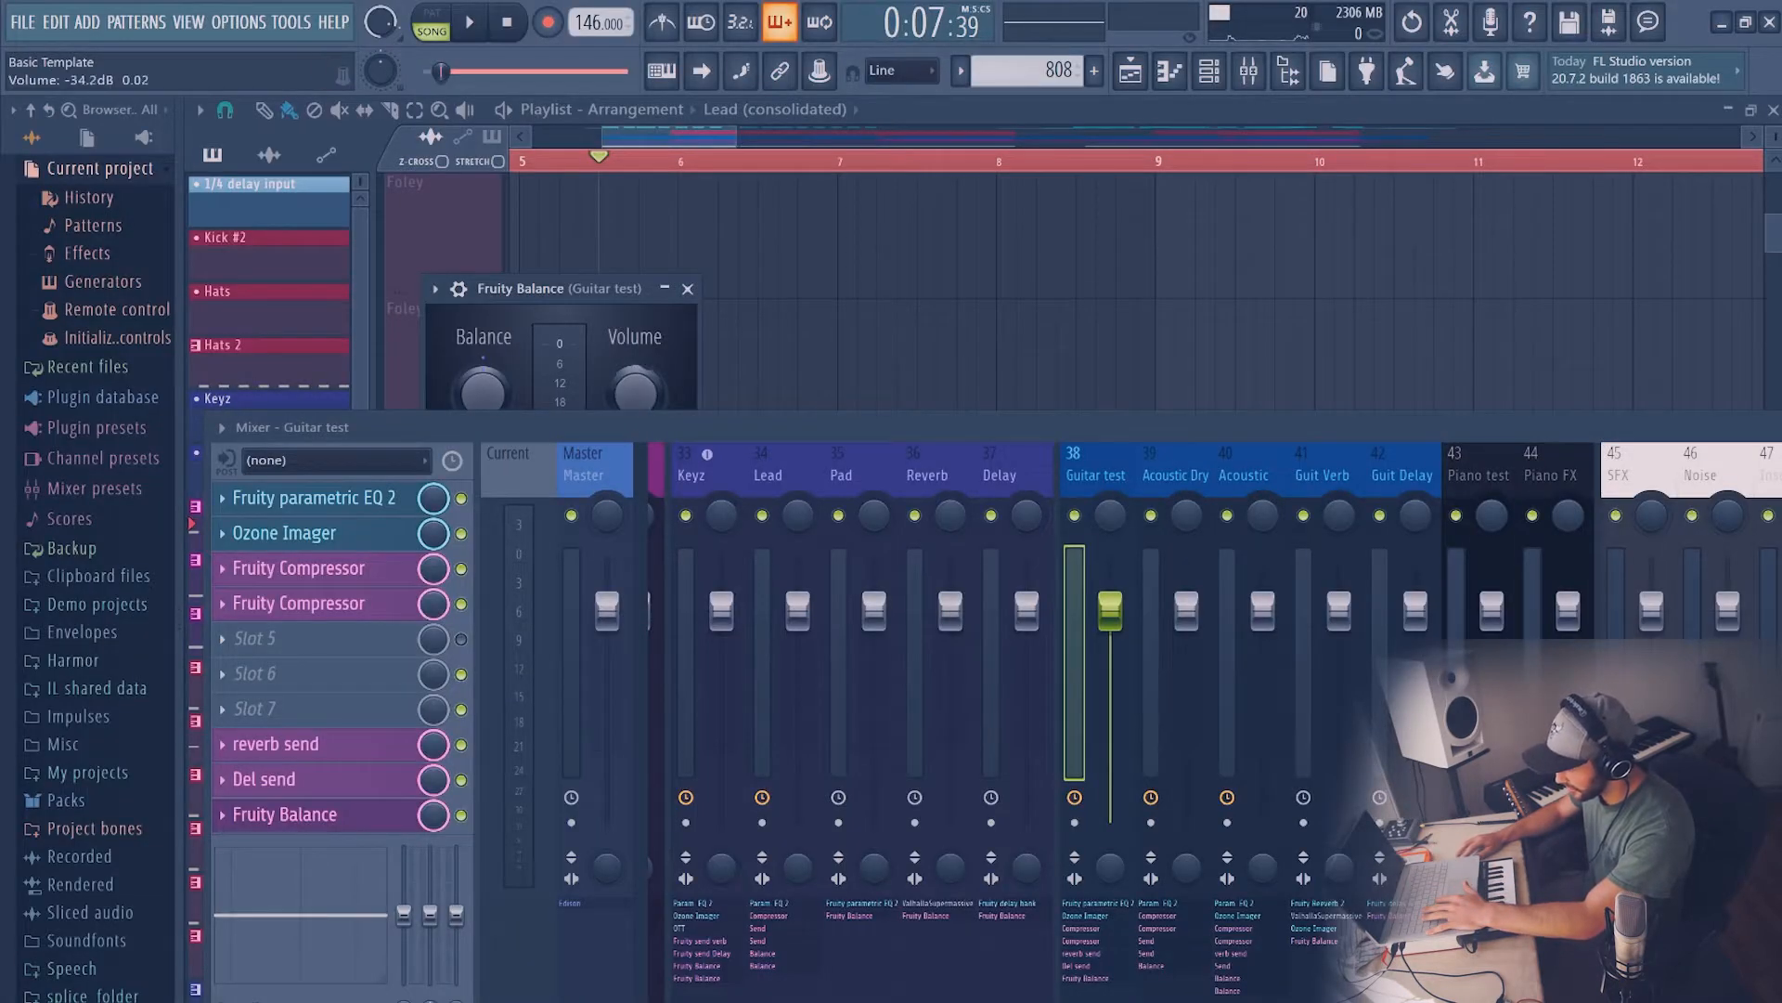
Audition the Guitar test signal, and close its Fruity Balance window with the Guit Verb mixer track selected
key(space)
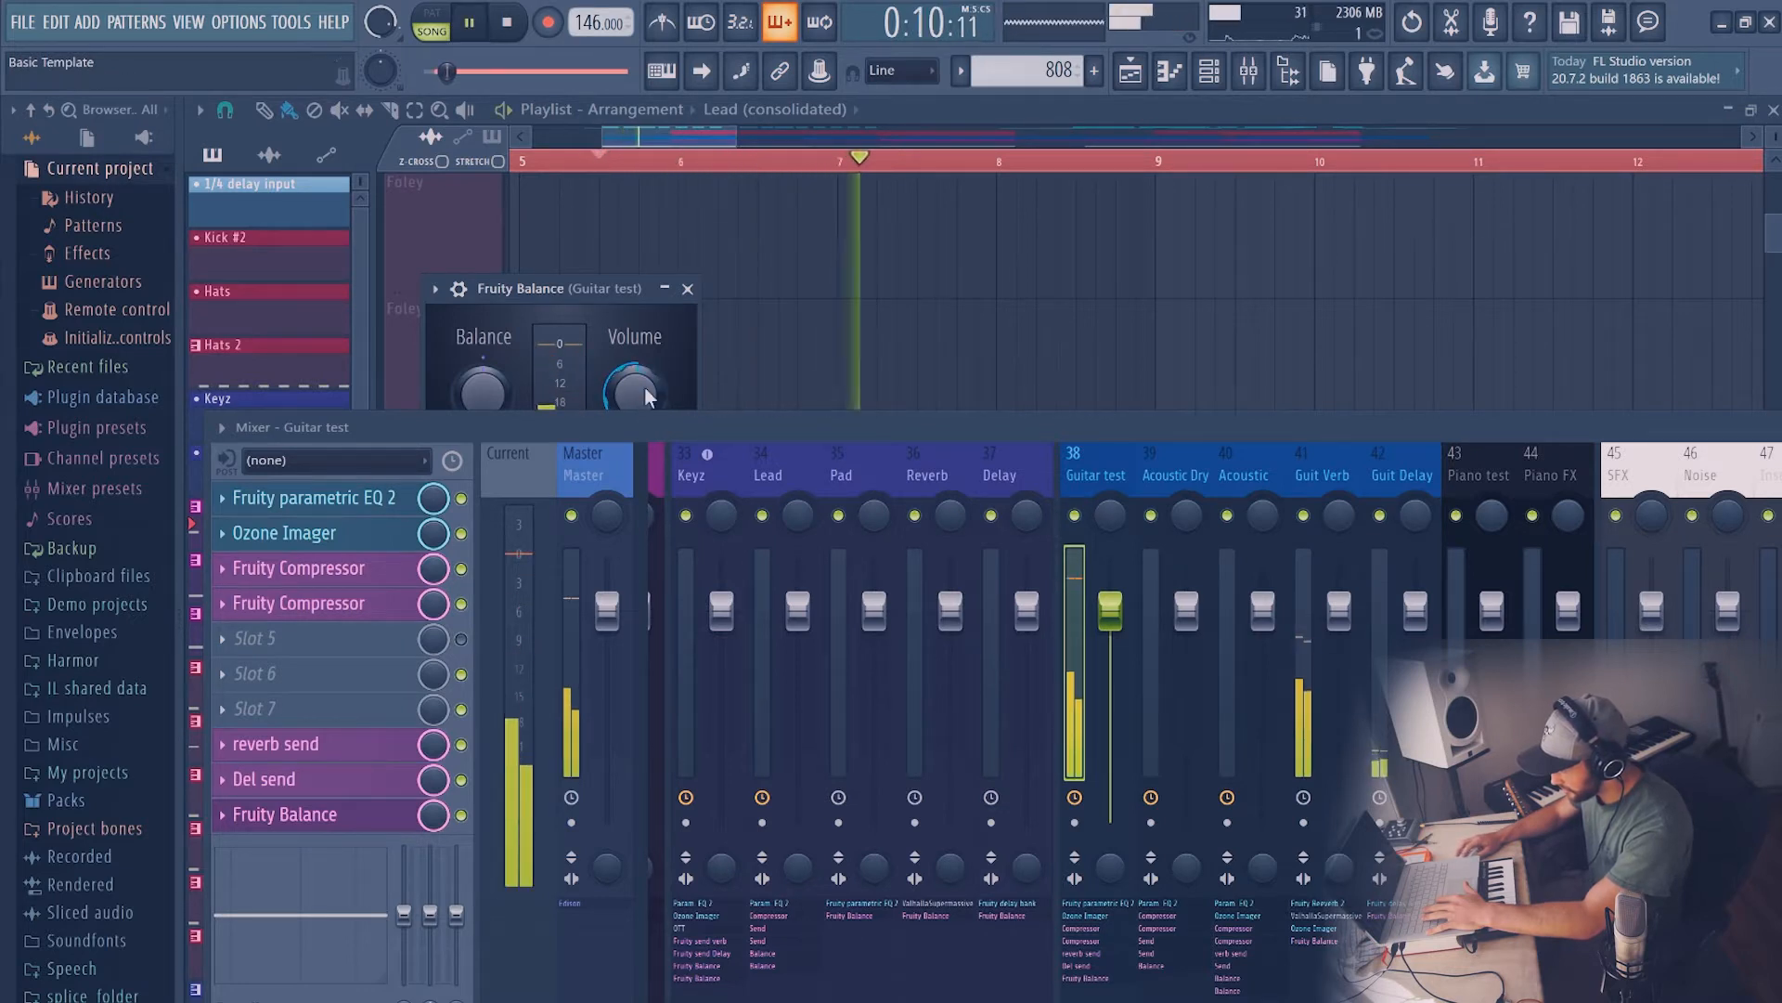
key(space)
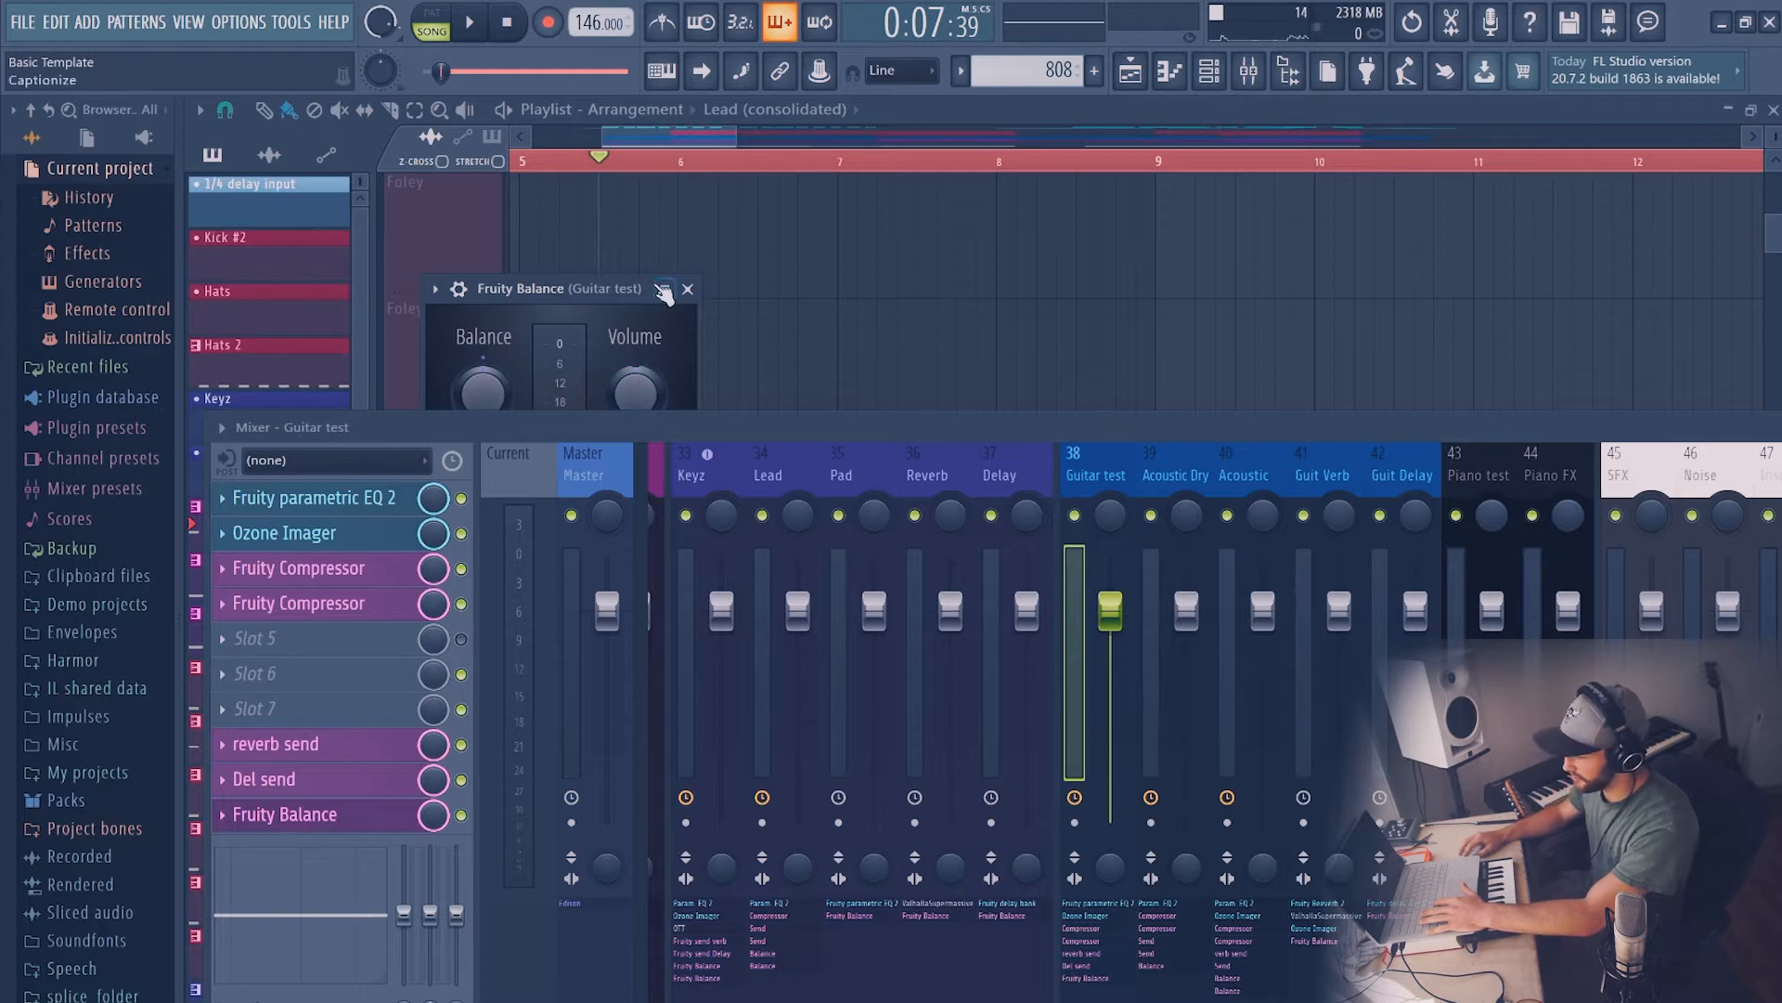
click(1326, 479)
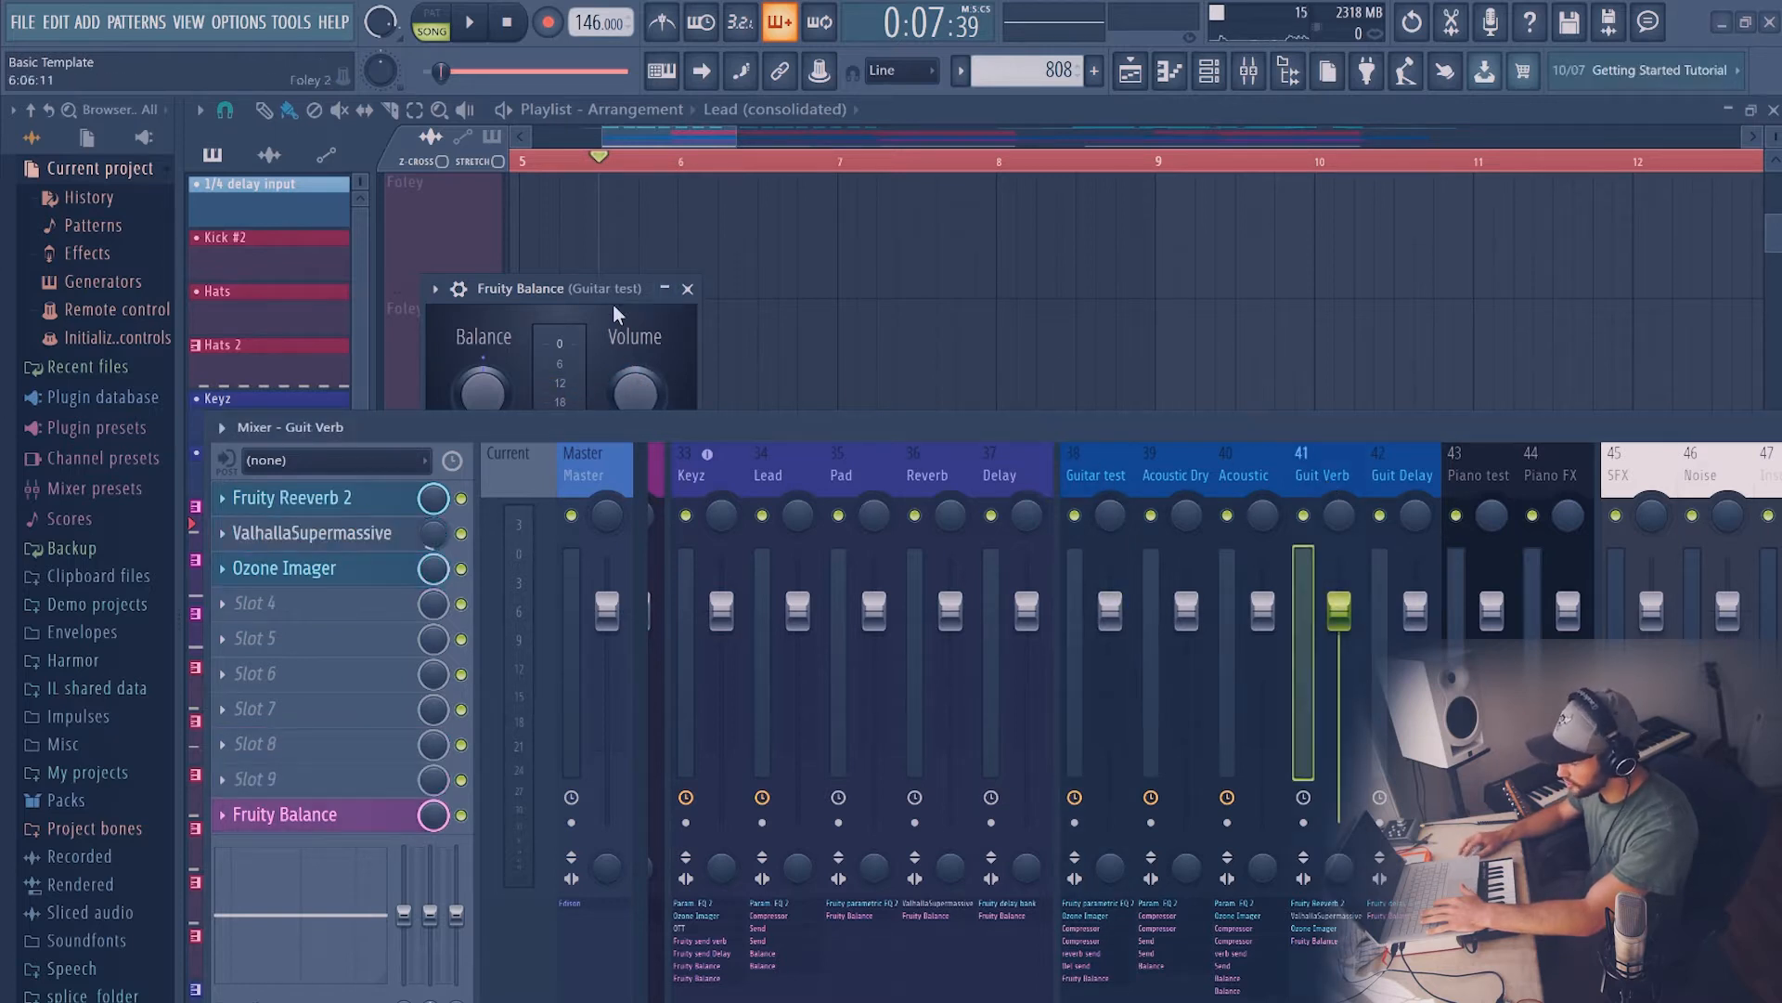
click(688, 289)
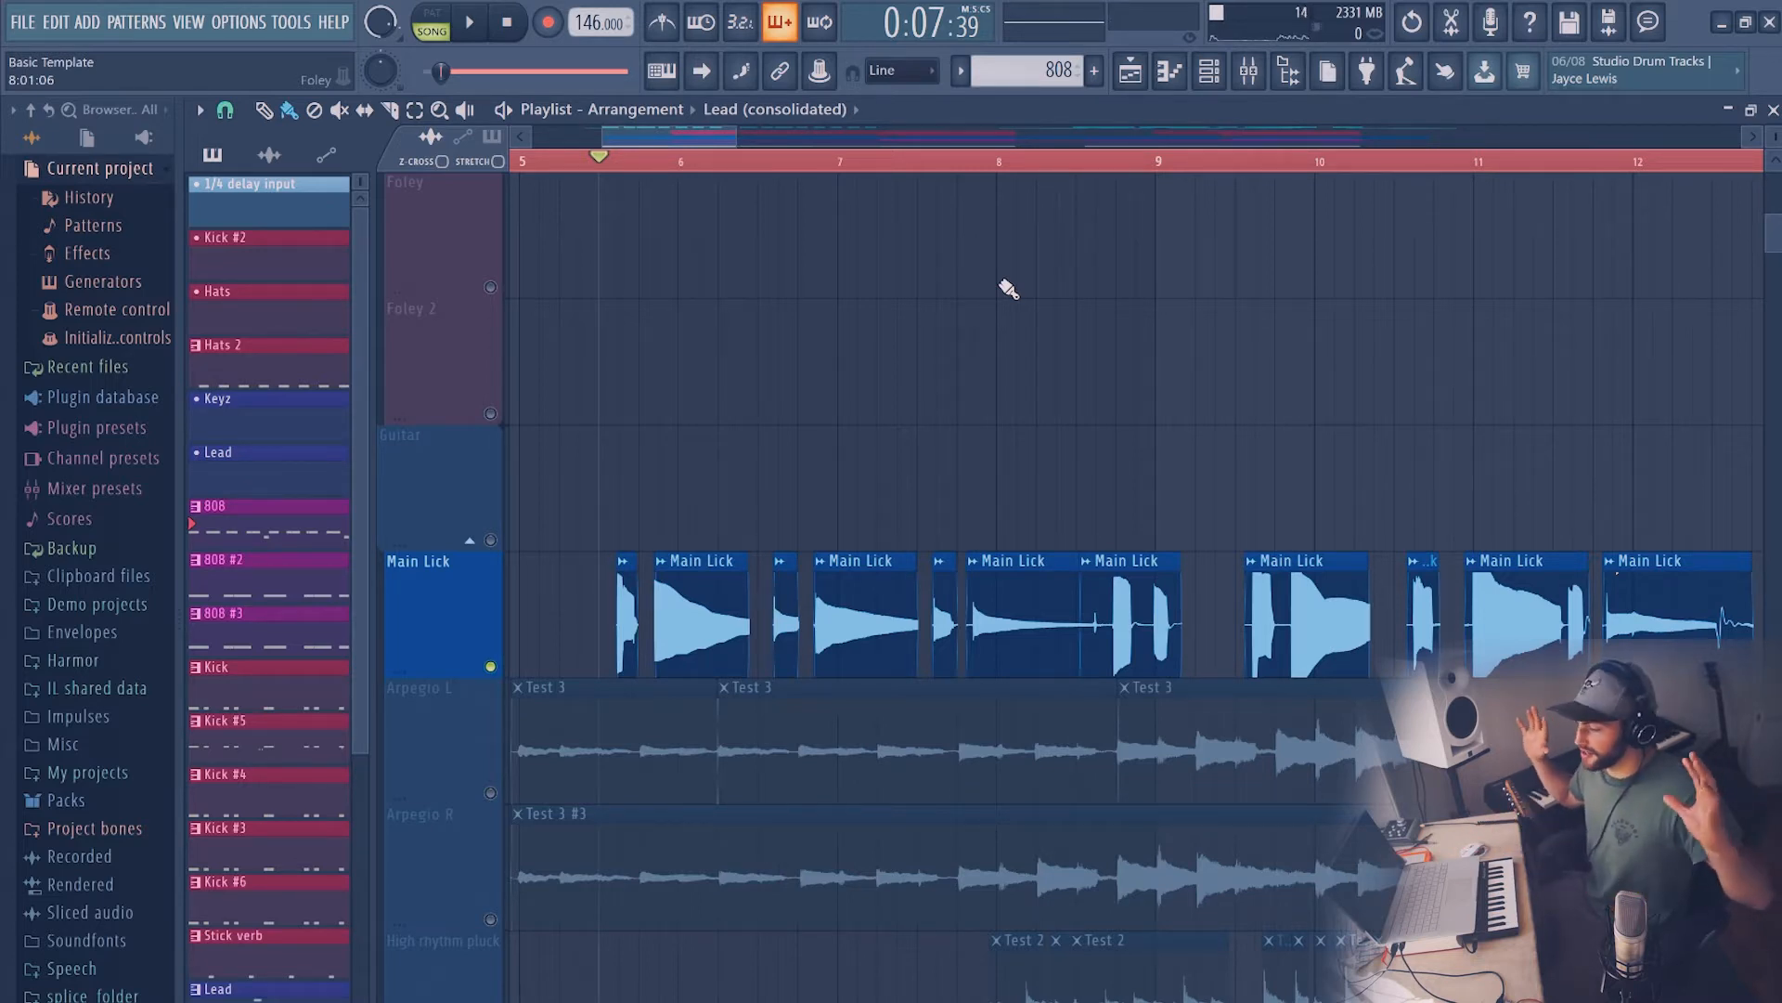
Unmute the Arpegio L playlist track and play it from bar 5, muting Main Lick during playback to isolate the arpeggio
scroll(1008, 289, down, 4)
scroll(905, 179, down, 4)
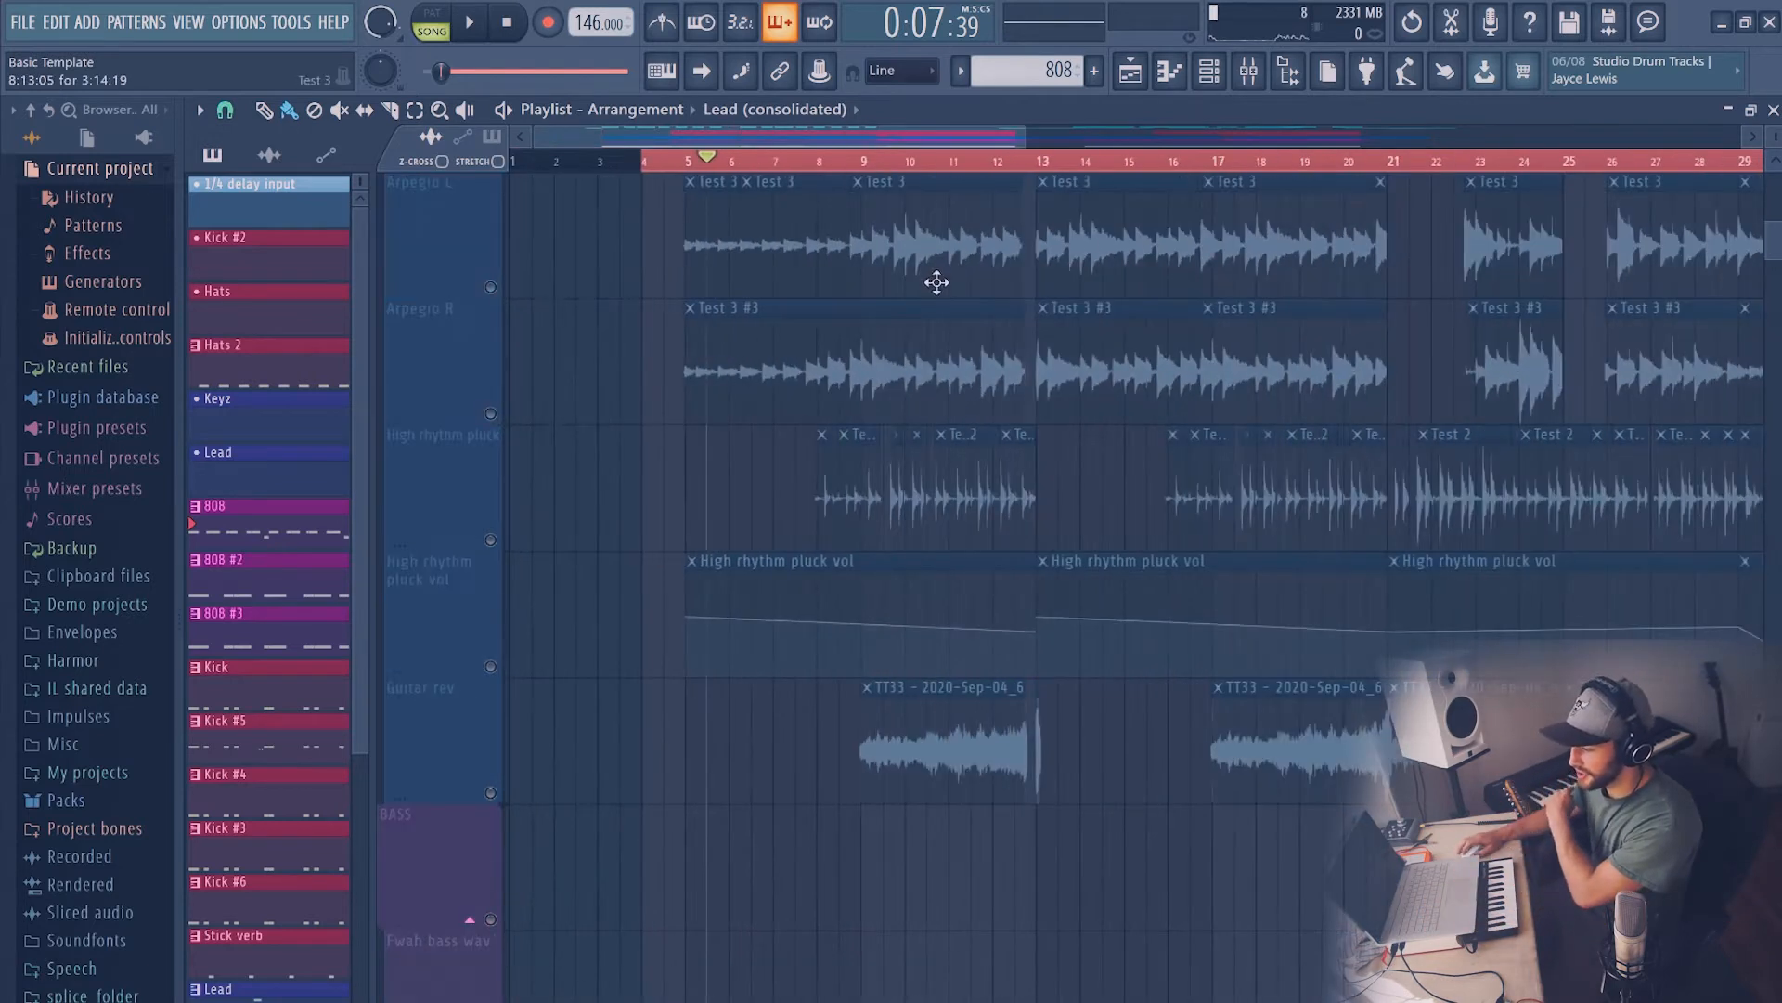
scroll(938, 278, up, 2)
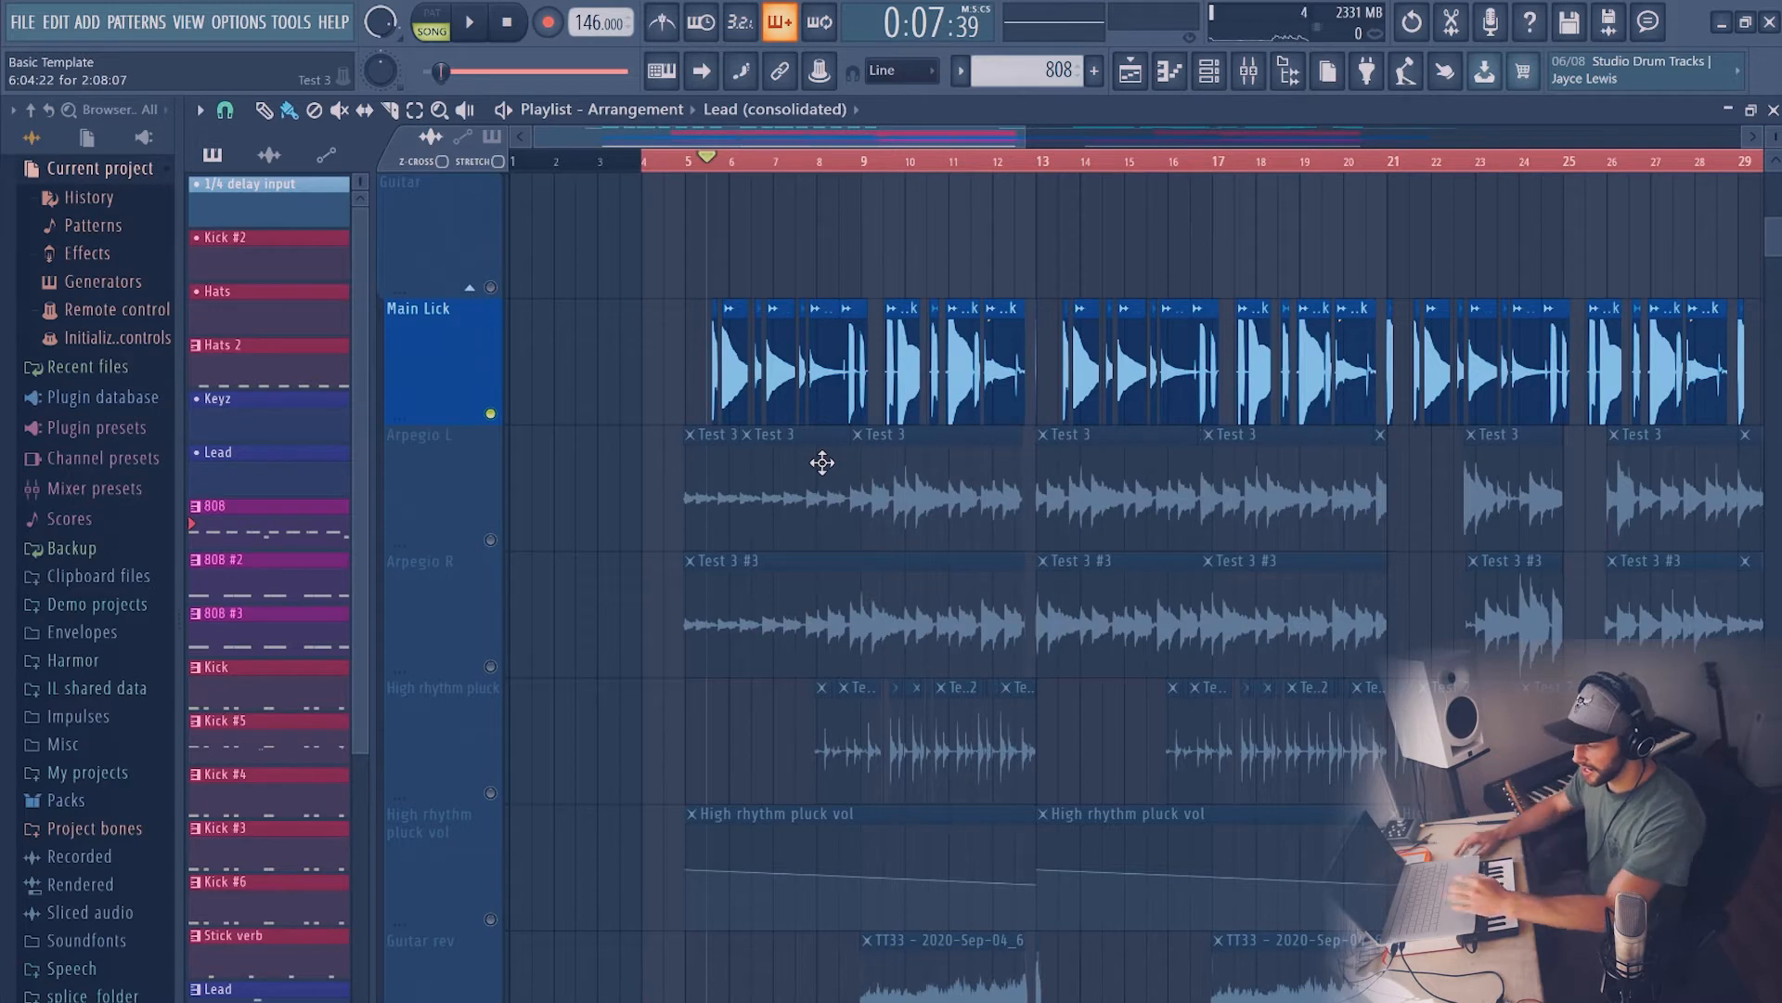
click(491, 540)
key(space)
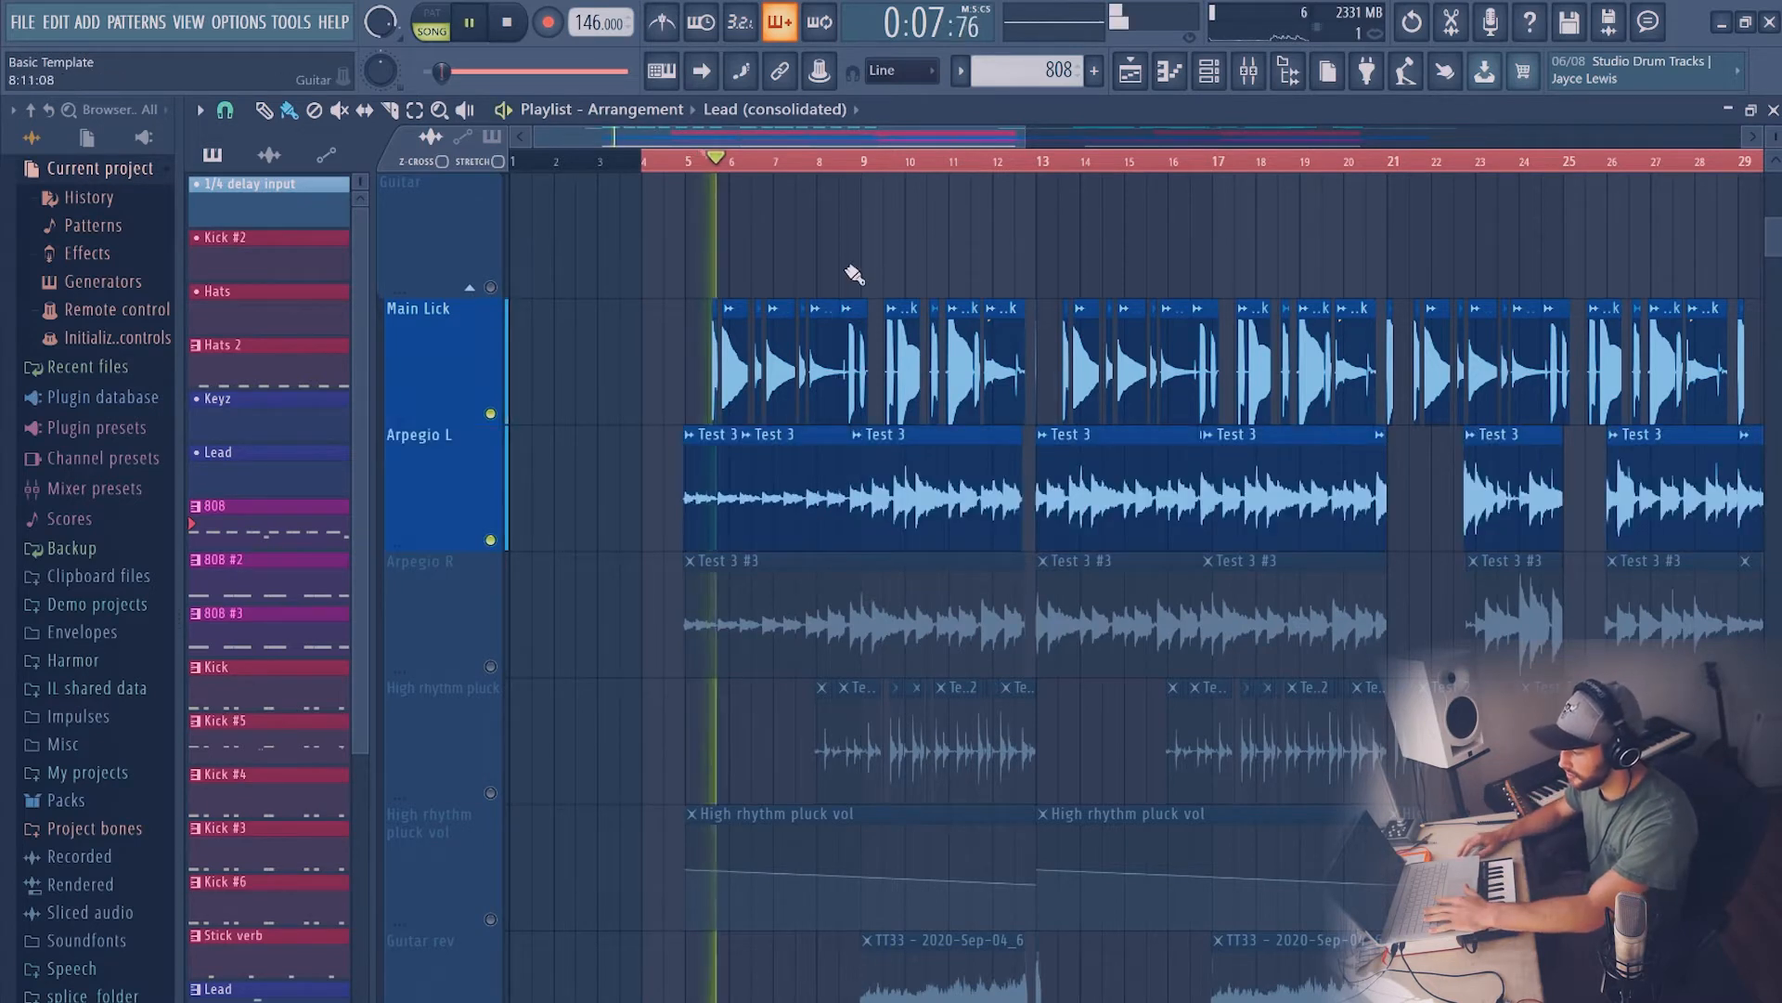
click(490, 414)
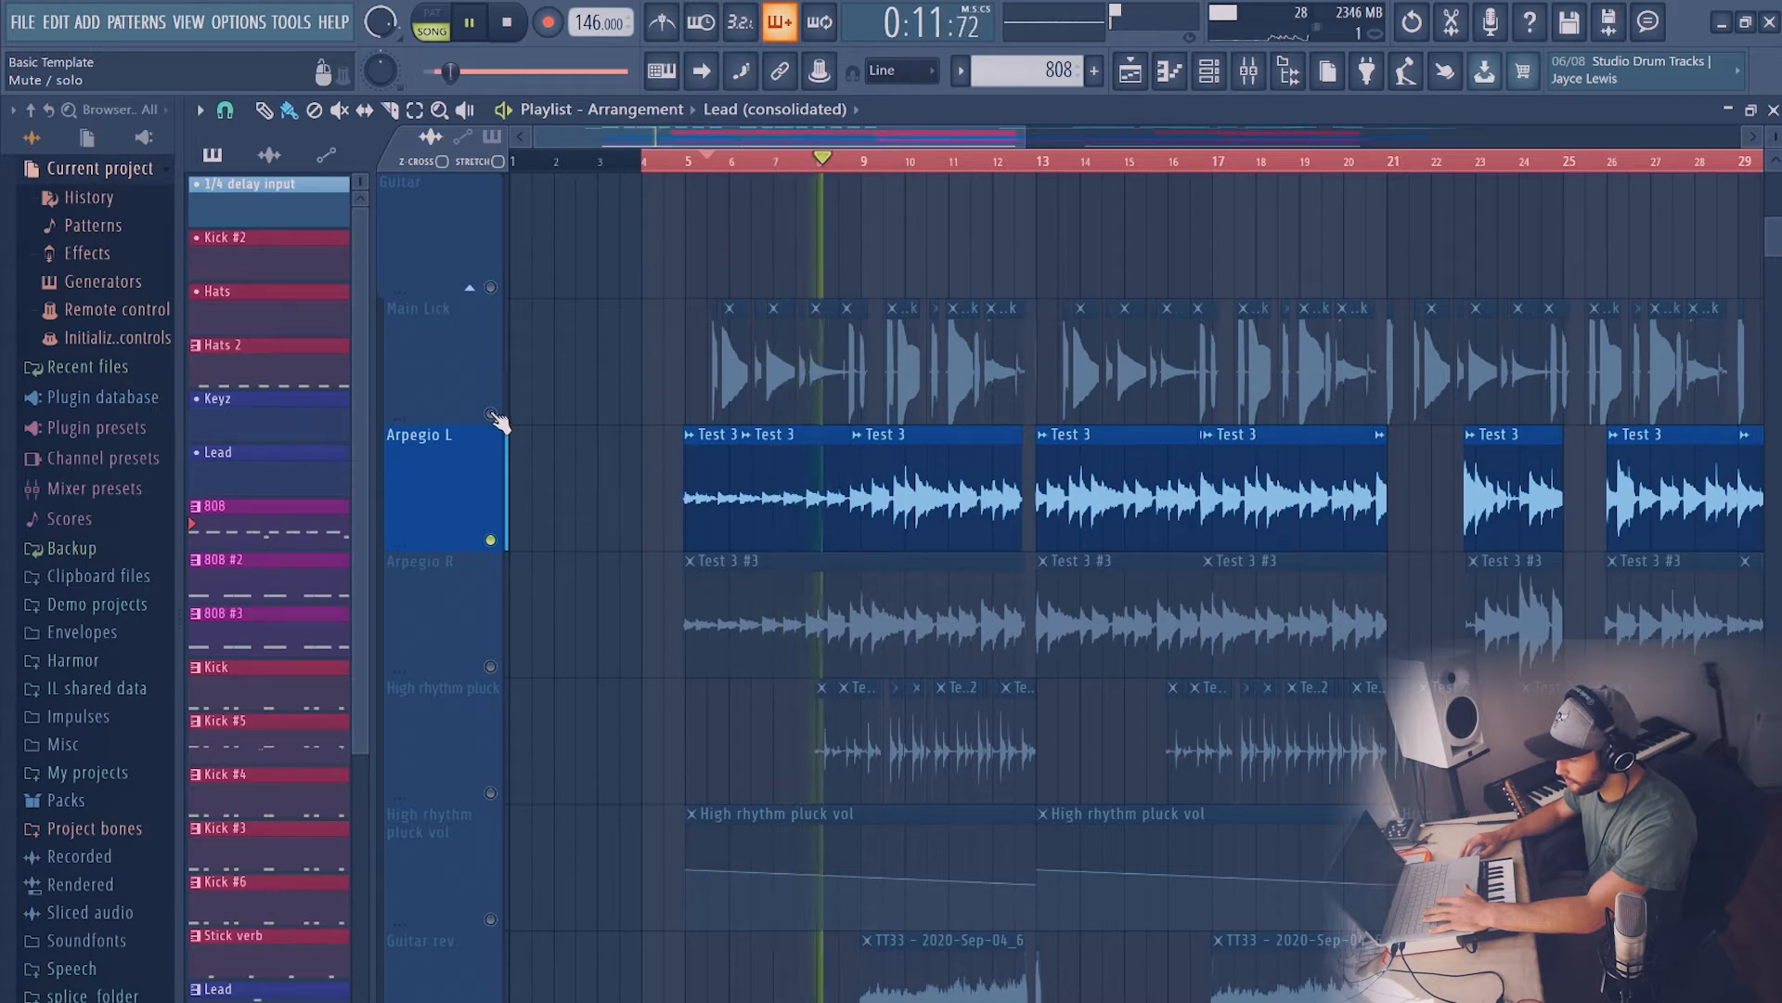
key(space)
Unmute the Arpegio R track and play it together with Arpegio L
click(490, 666)
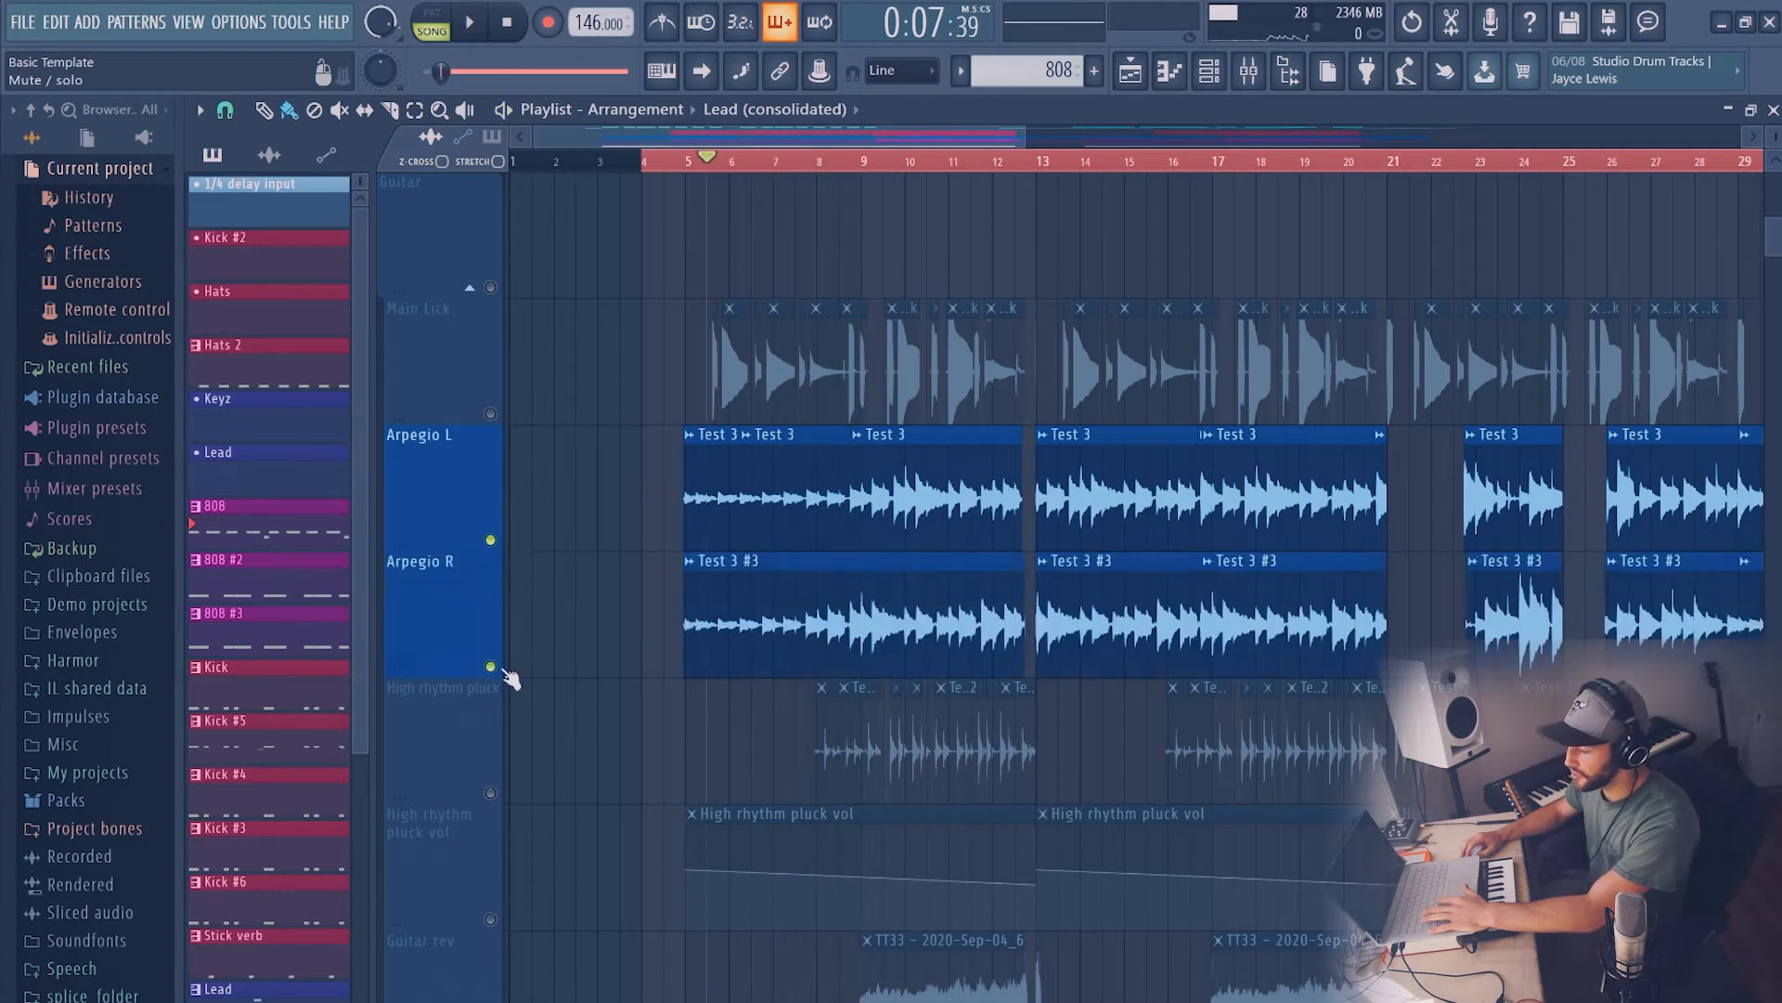
key(space)
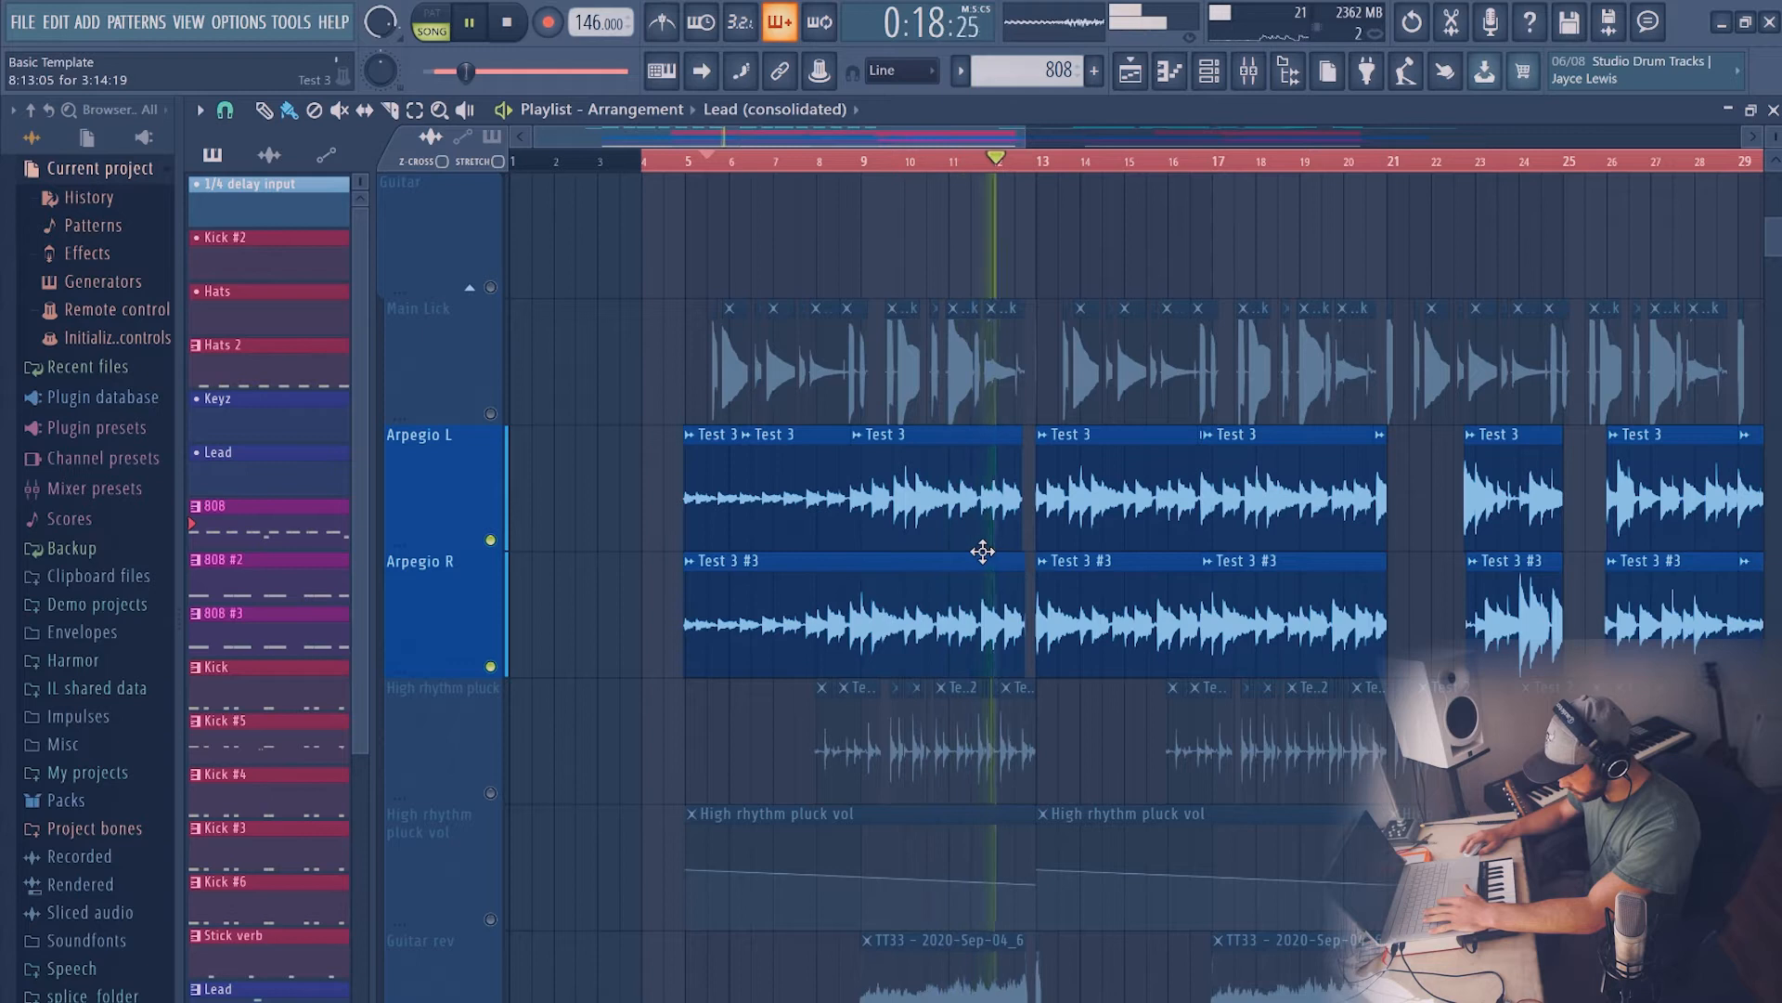
key(space)
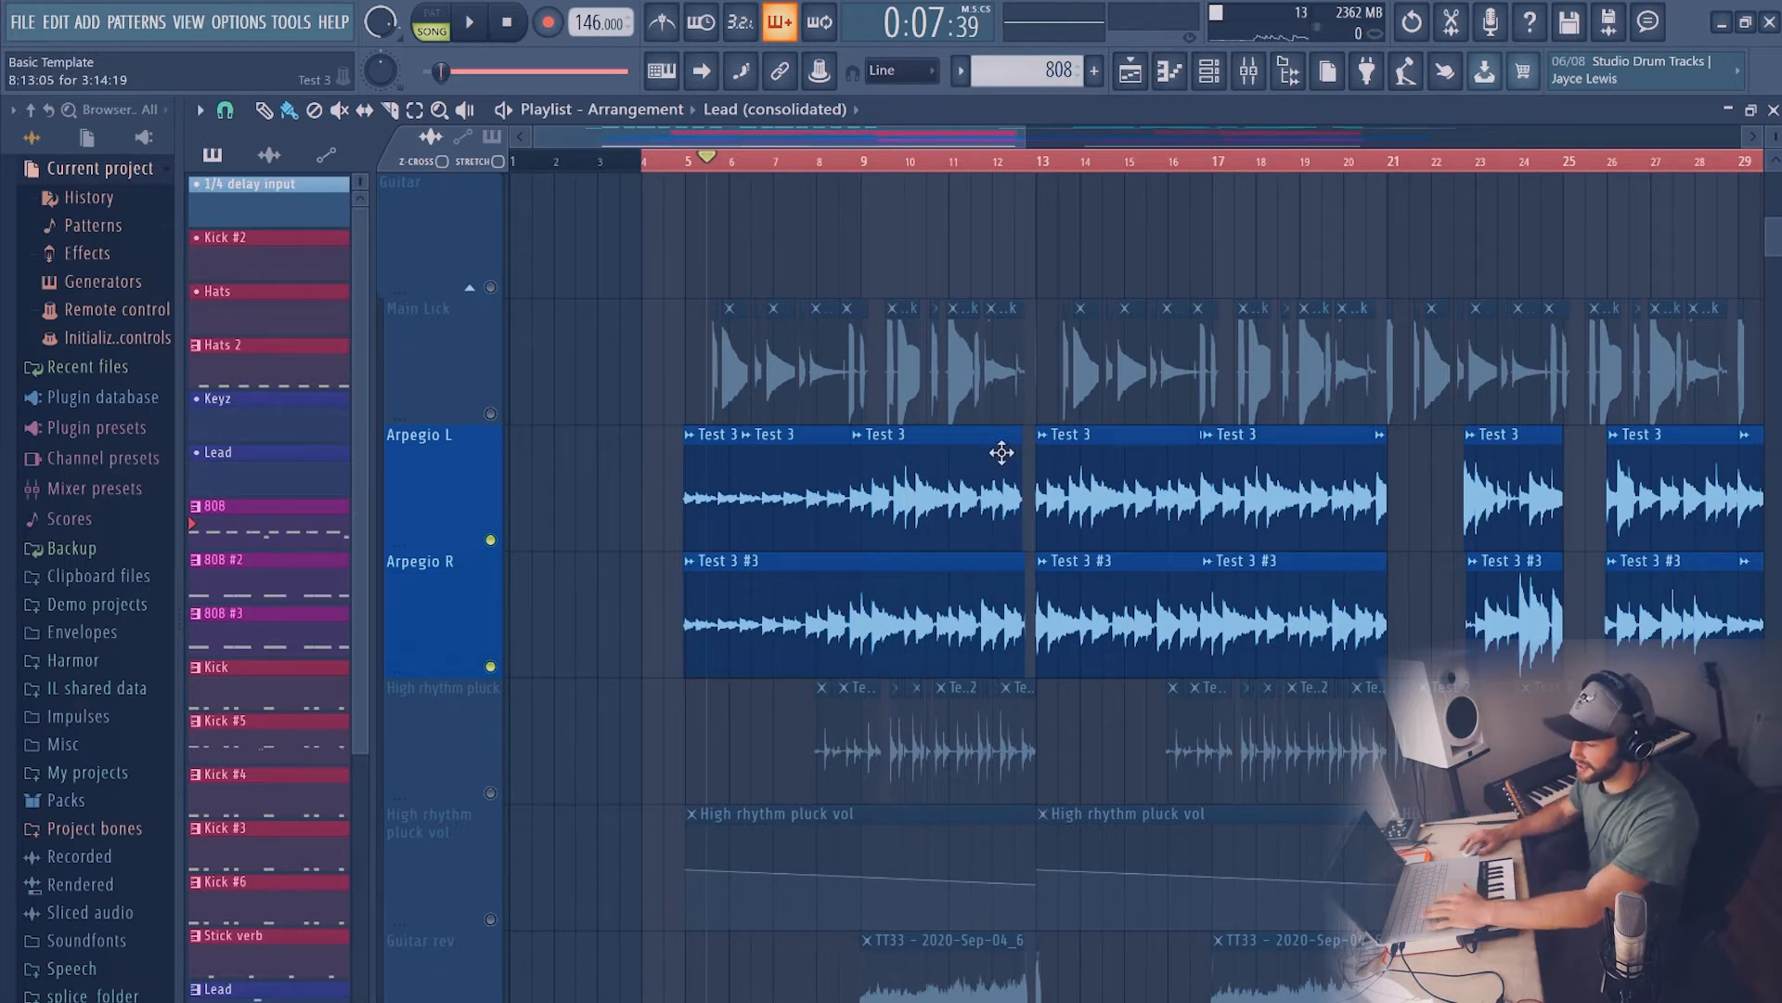
Unmute the Main Lick track and play it along with both arpeggio tracks
click(491, 414)
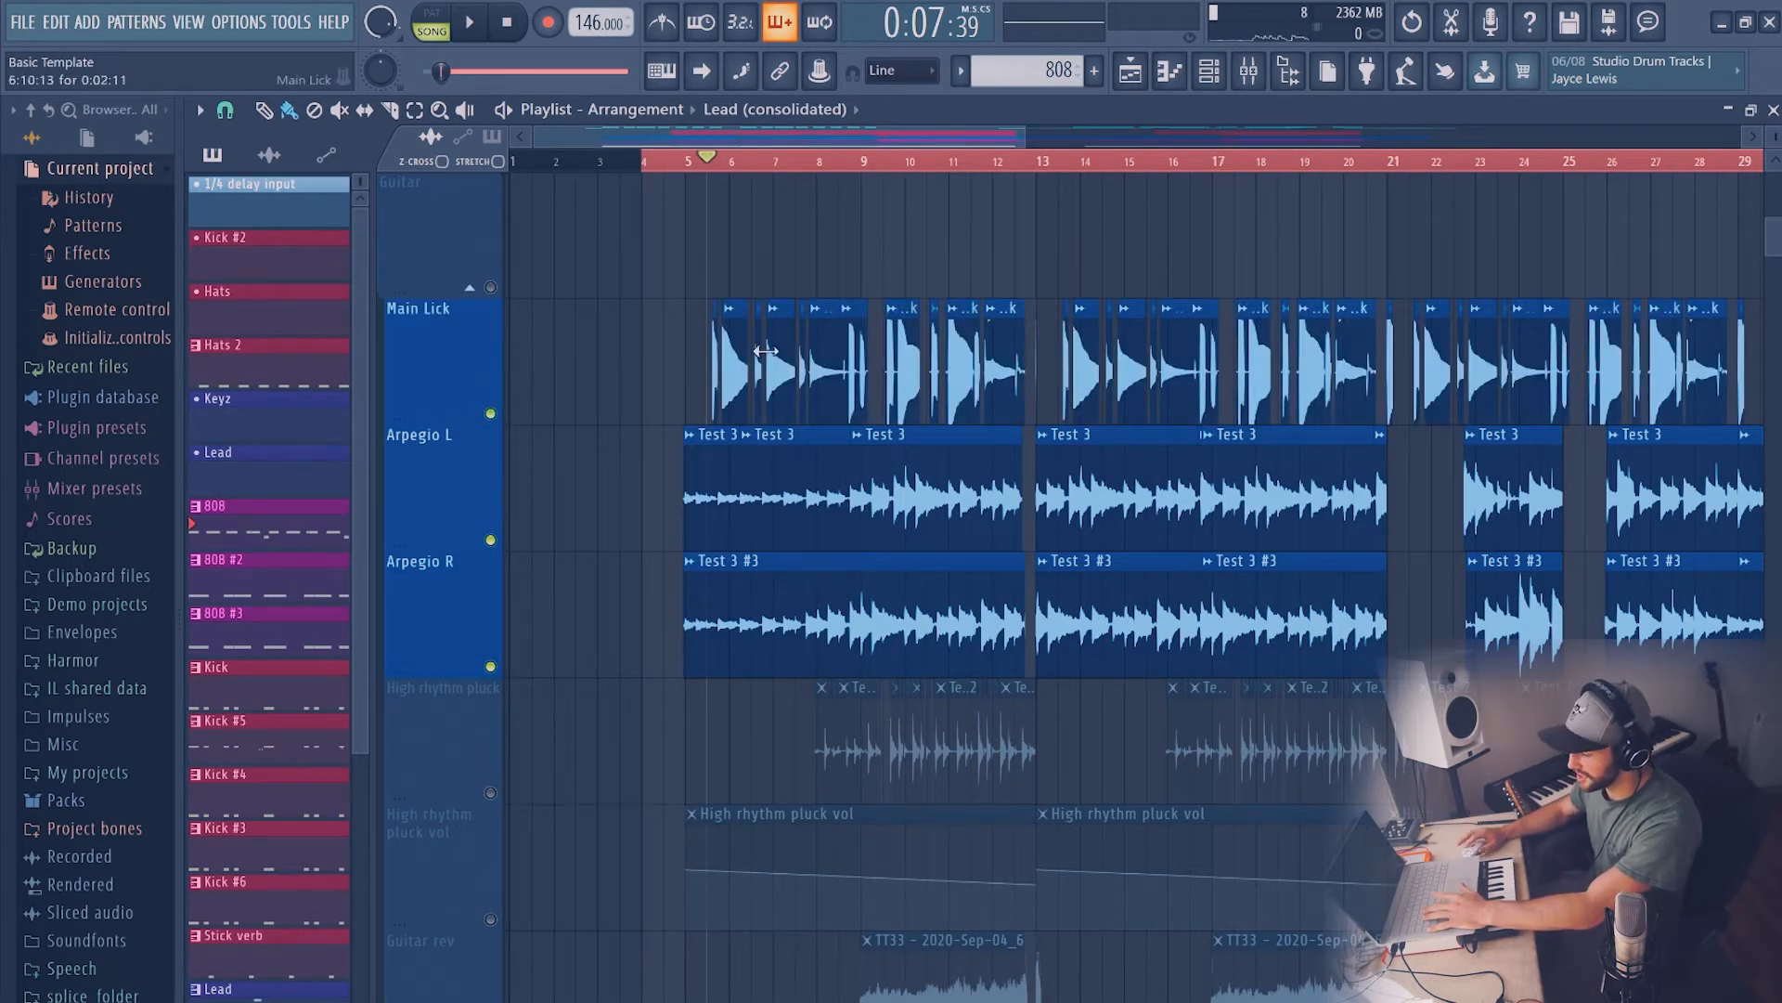
key(space)
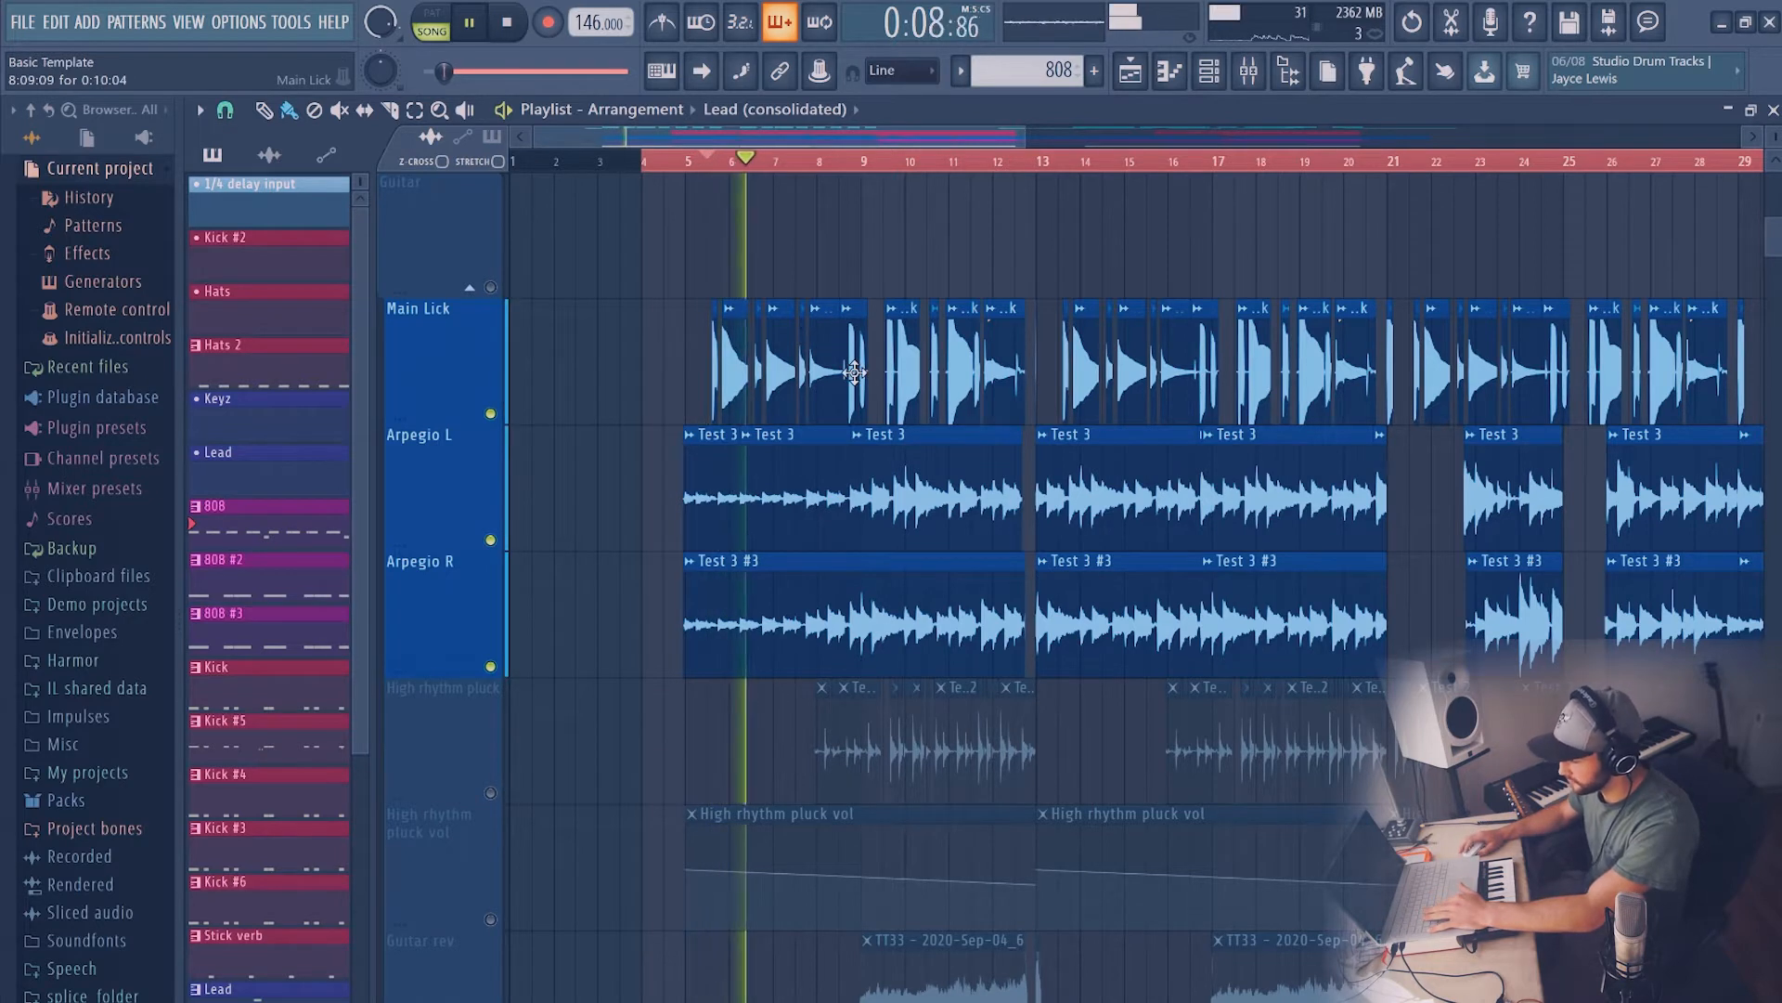
scroll(855, 372, down, 2)
scroll(855, 372, down, 3)
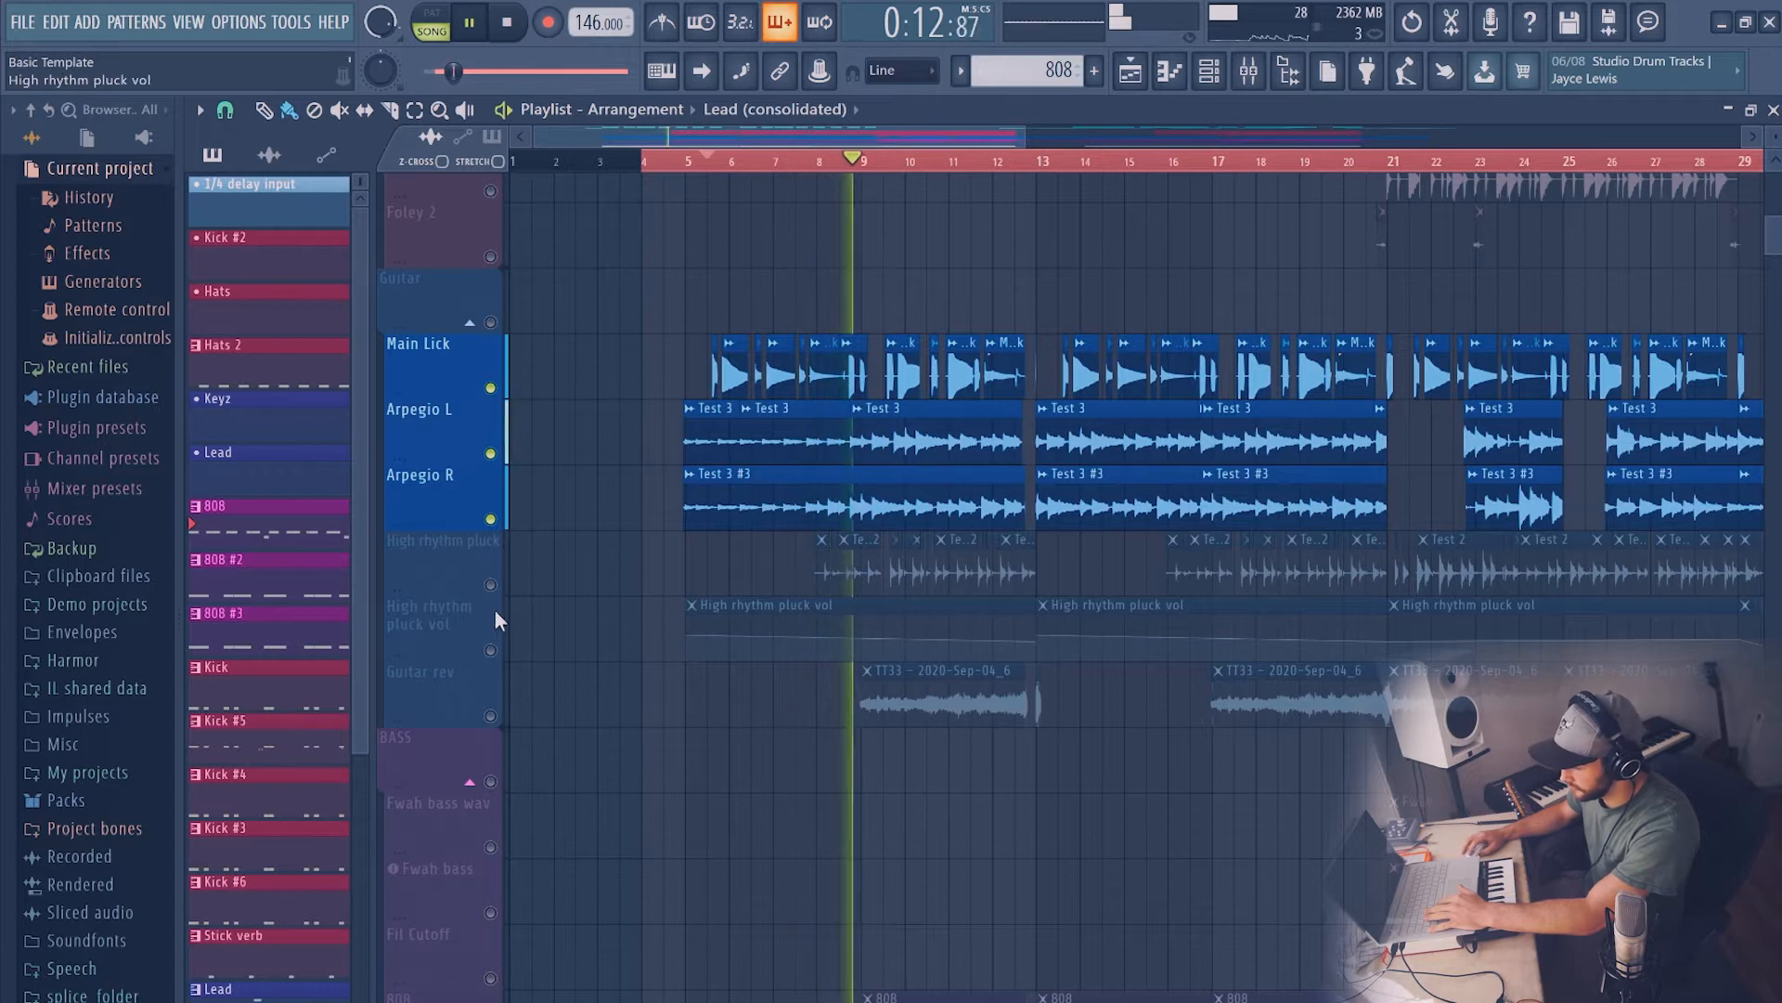
key(space)
Solo the Guitar rev track and play its first clip from about bar 9
click(491, 716)
click(875, 159)
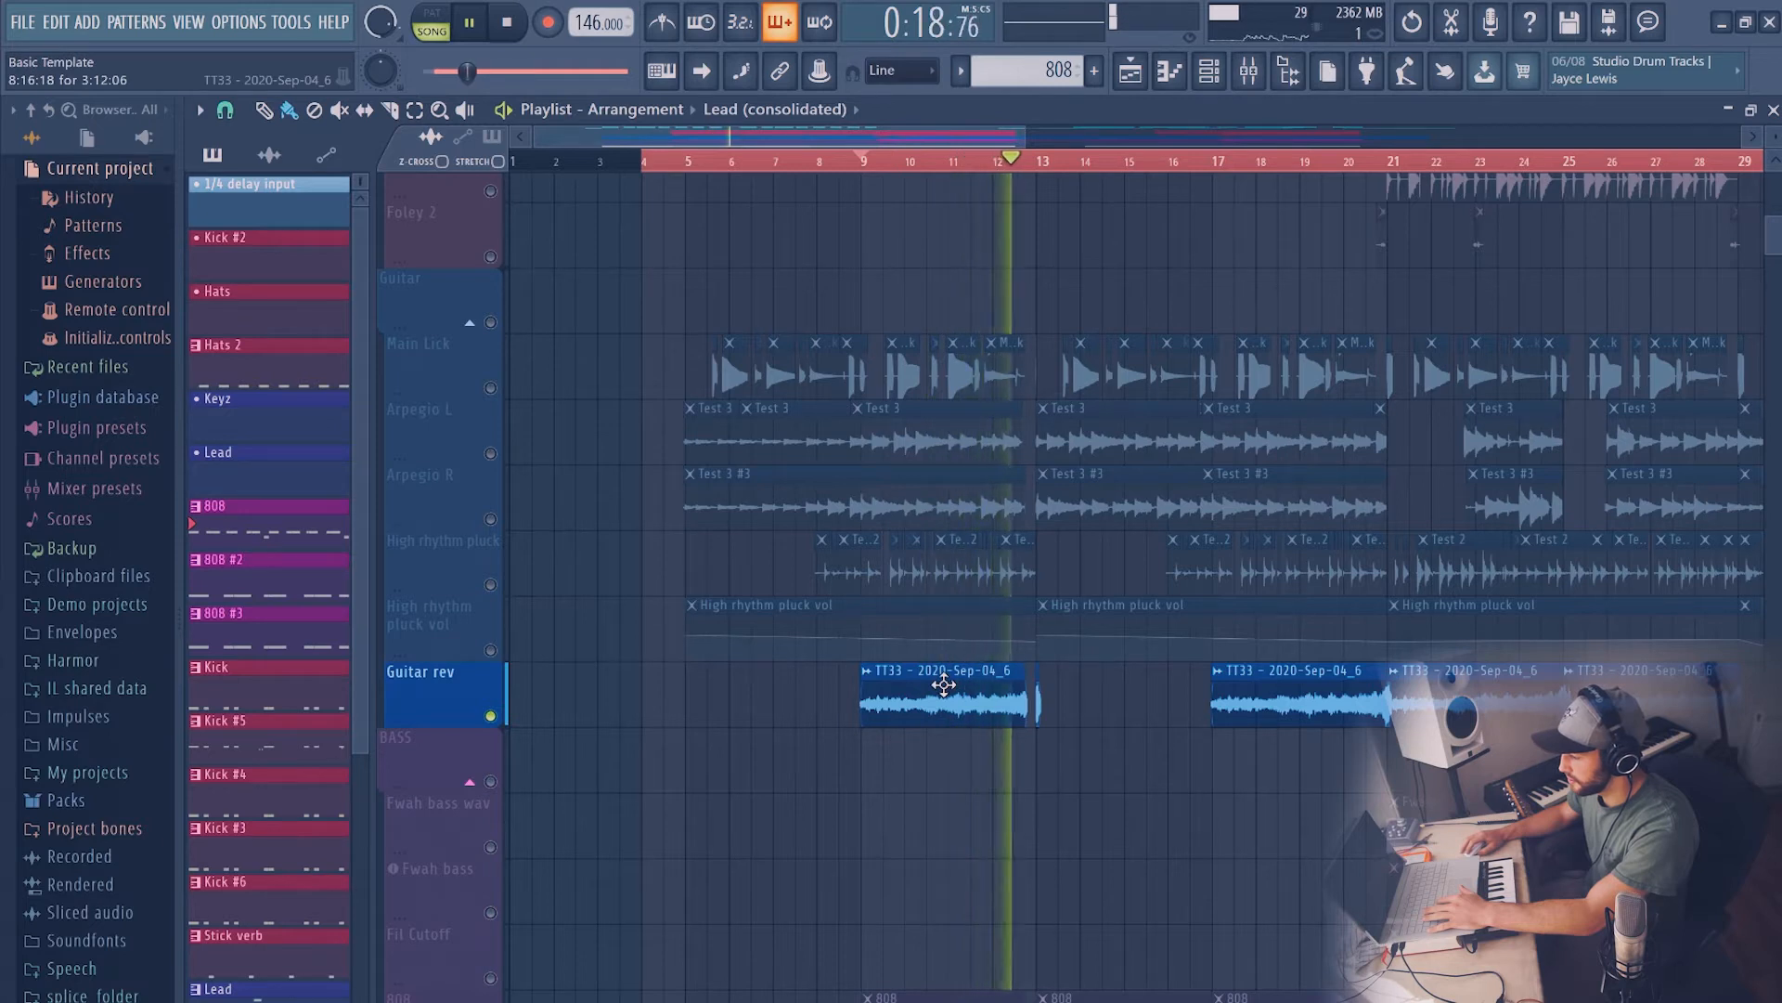
key(space)
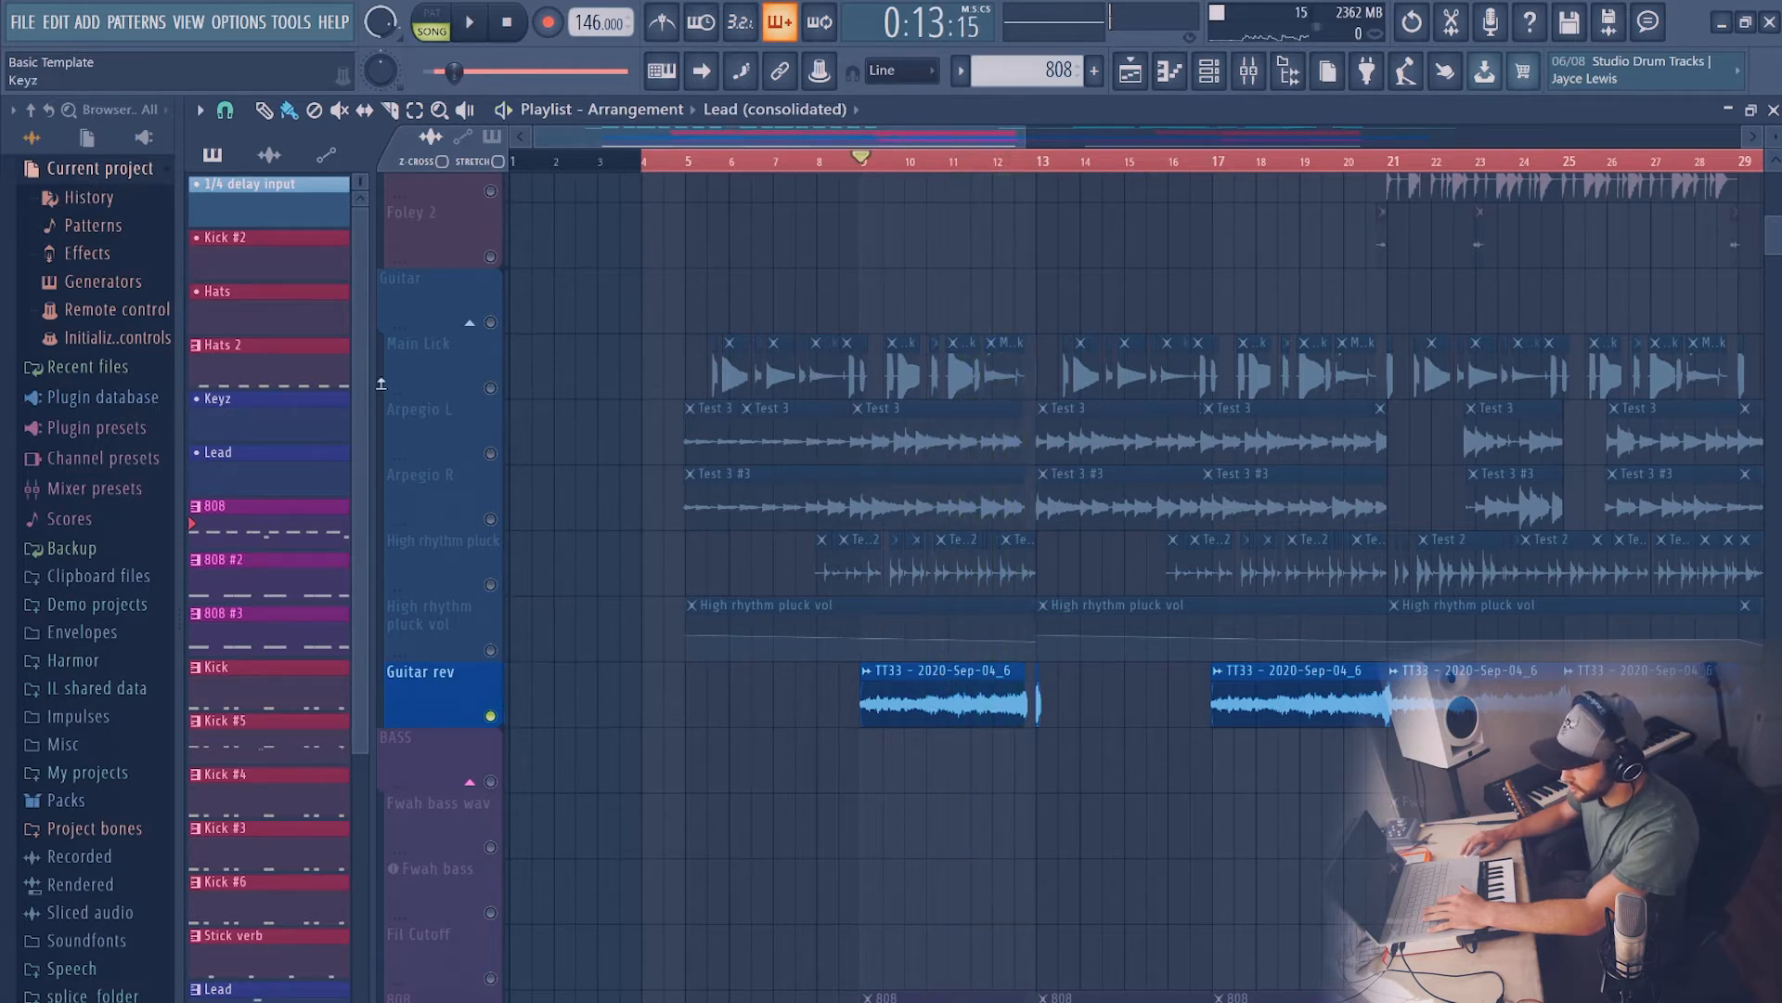
Compare Main Lick with Guitar rev by soloing and playing each track from about bar 9
right_click(491, 388)
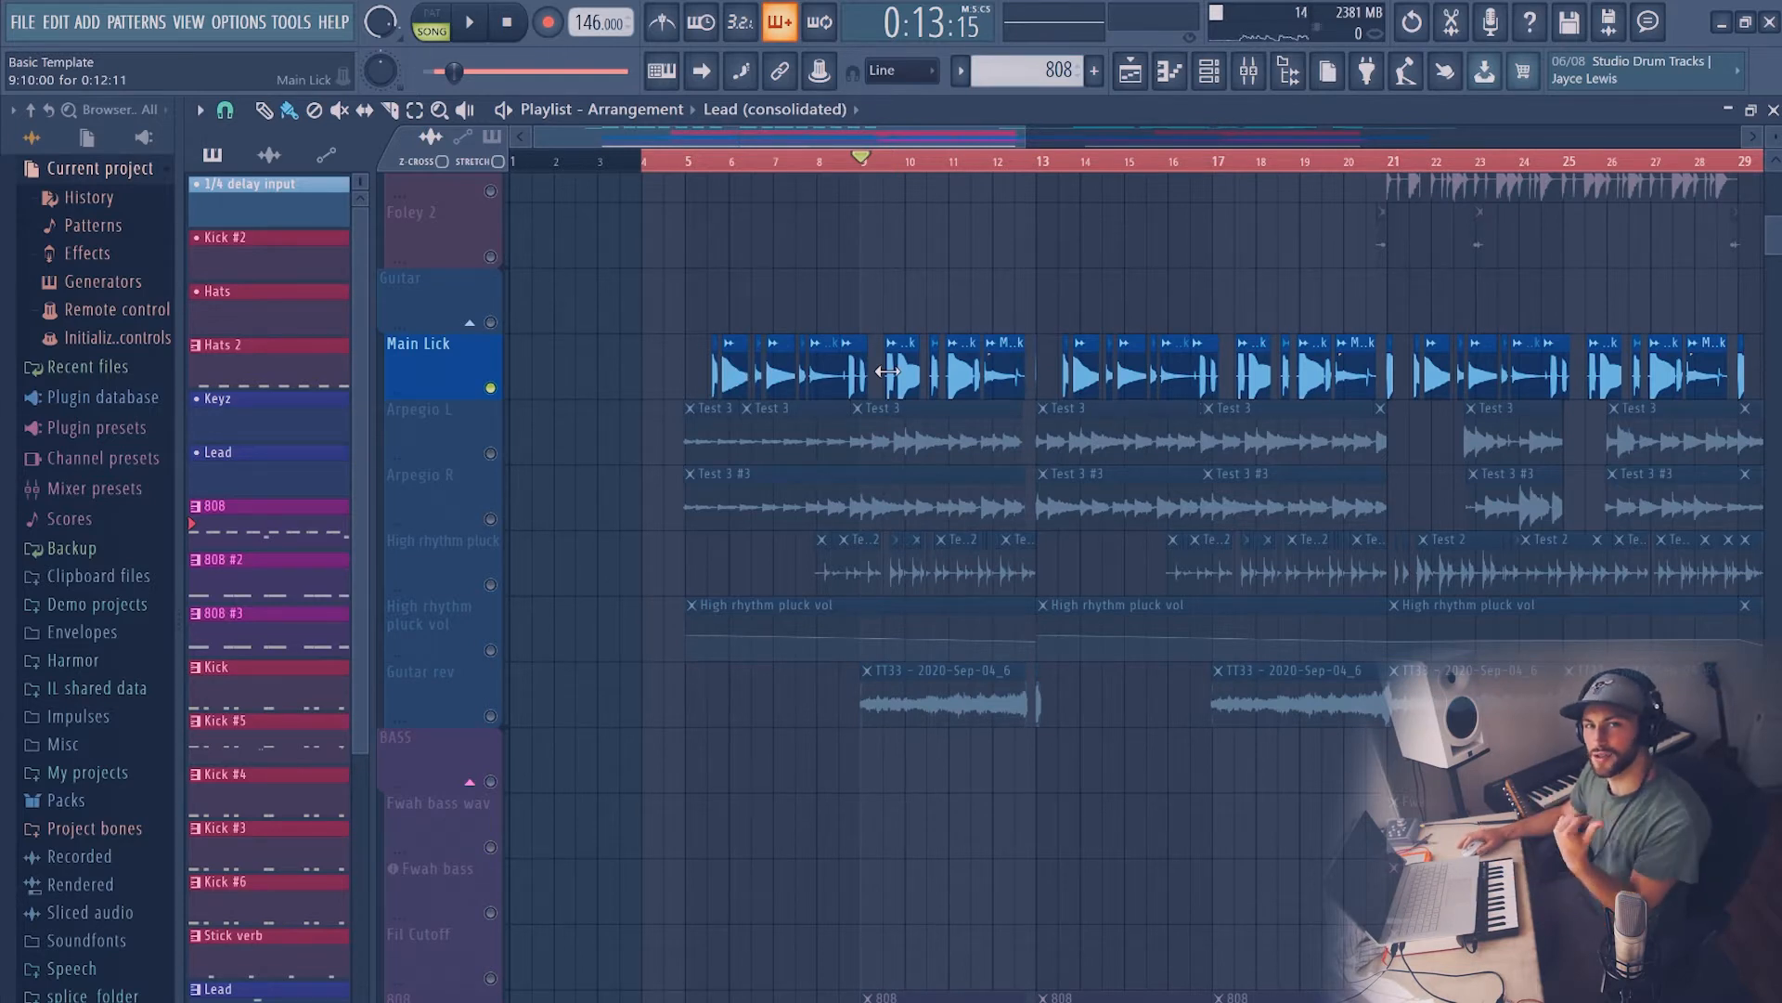
key(space)
key(space)
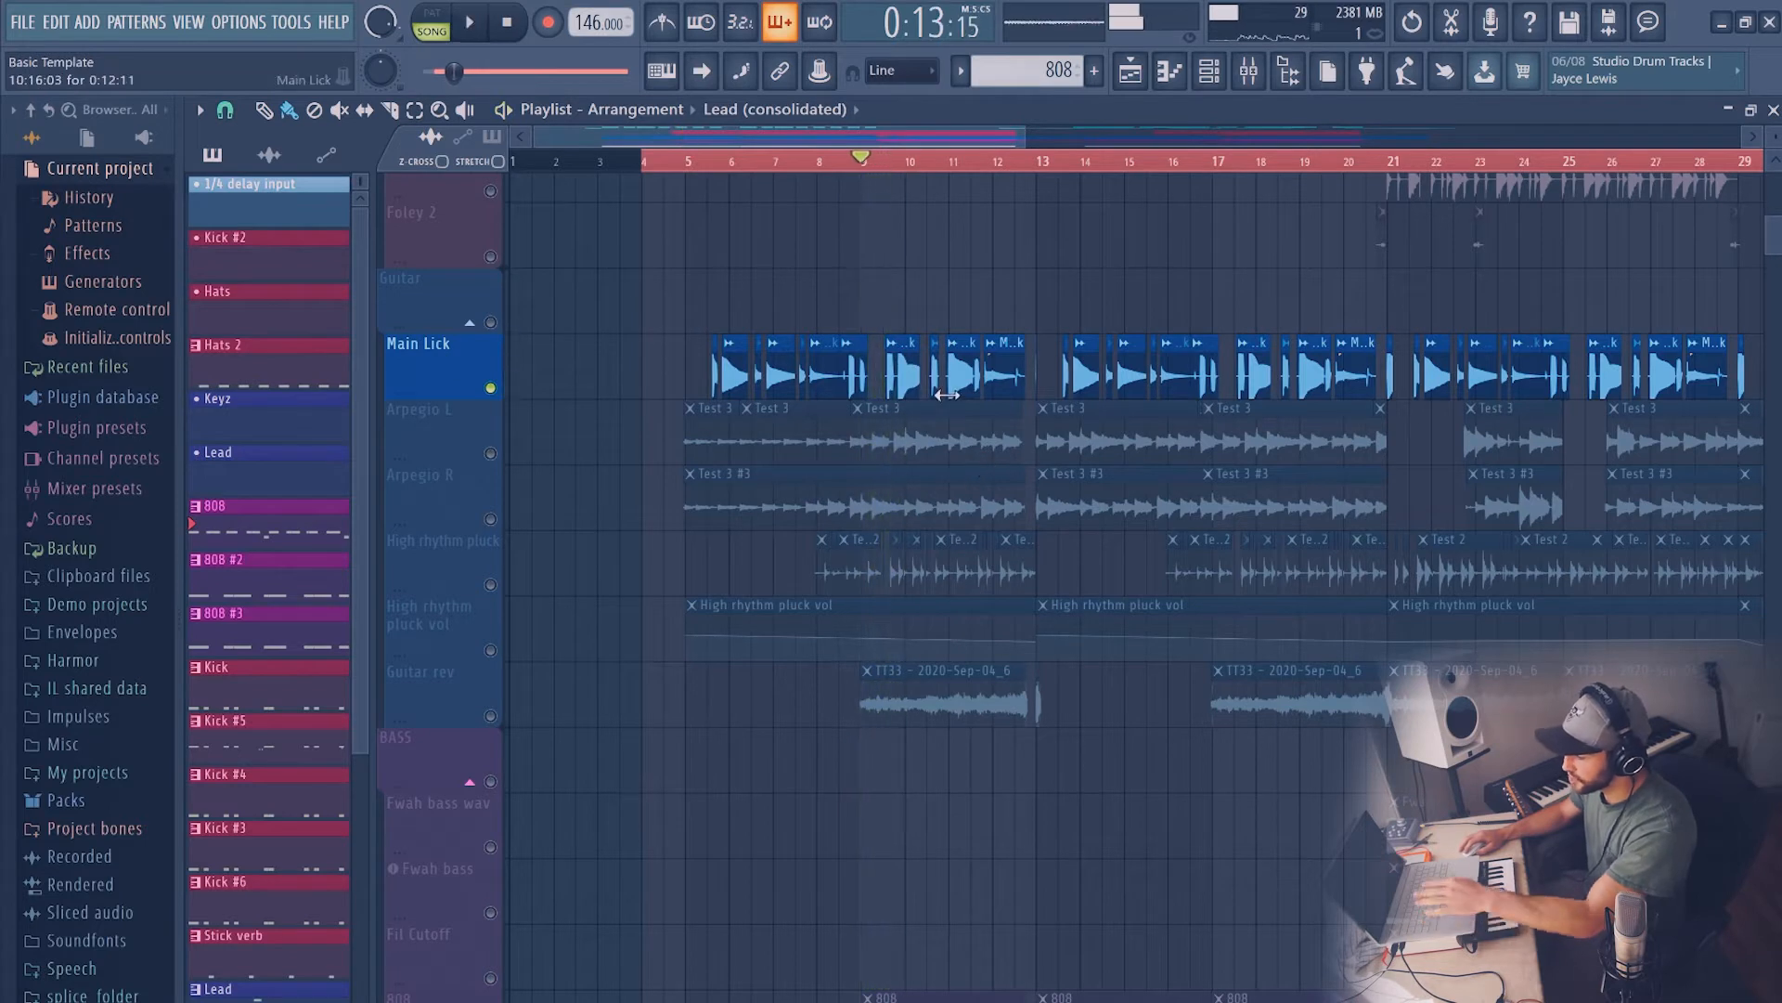
right_click(491, 716)
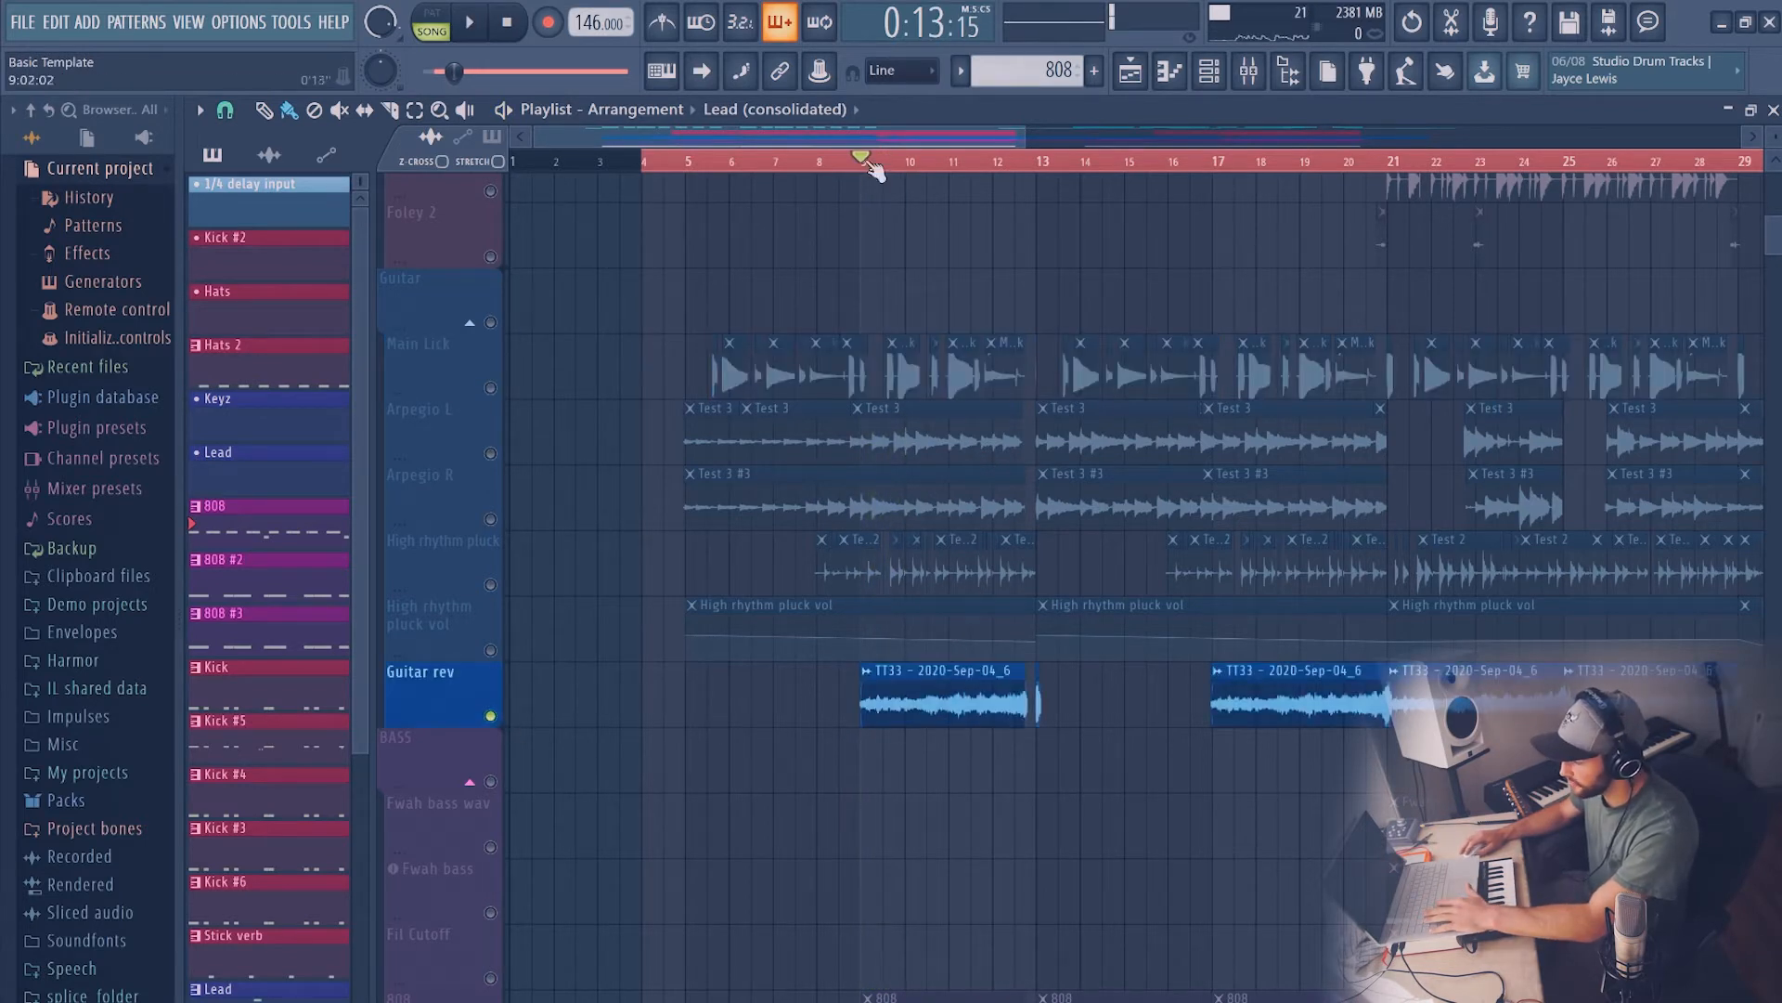
key(space)
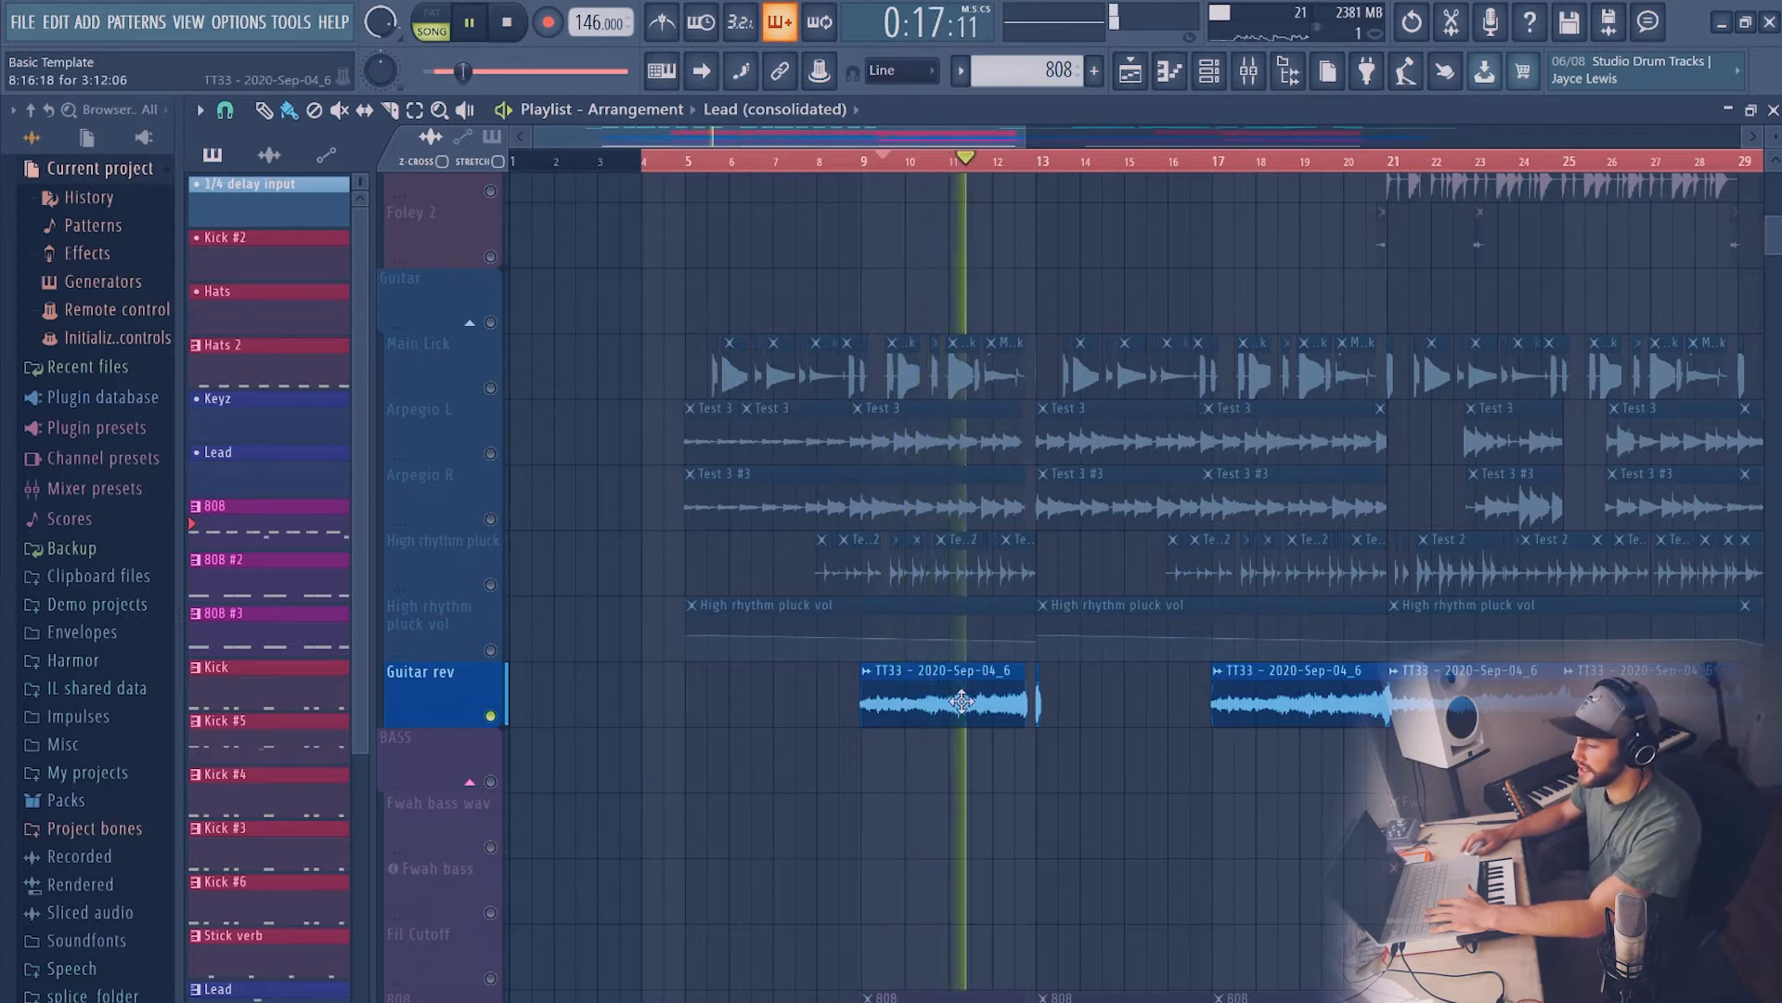
key(space)
Solo the High rhythm pluck track and play its first clips from bar 8
right_click(491, 585)
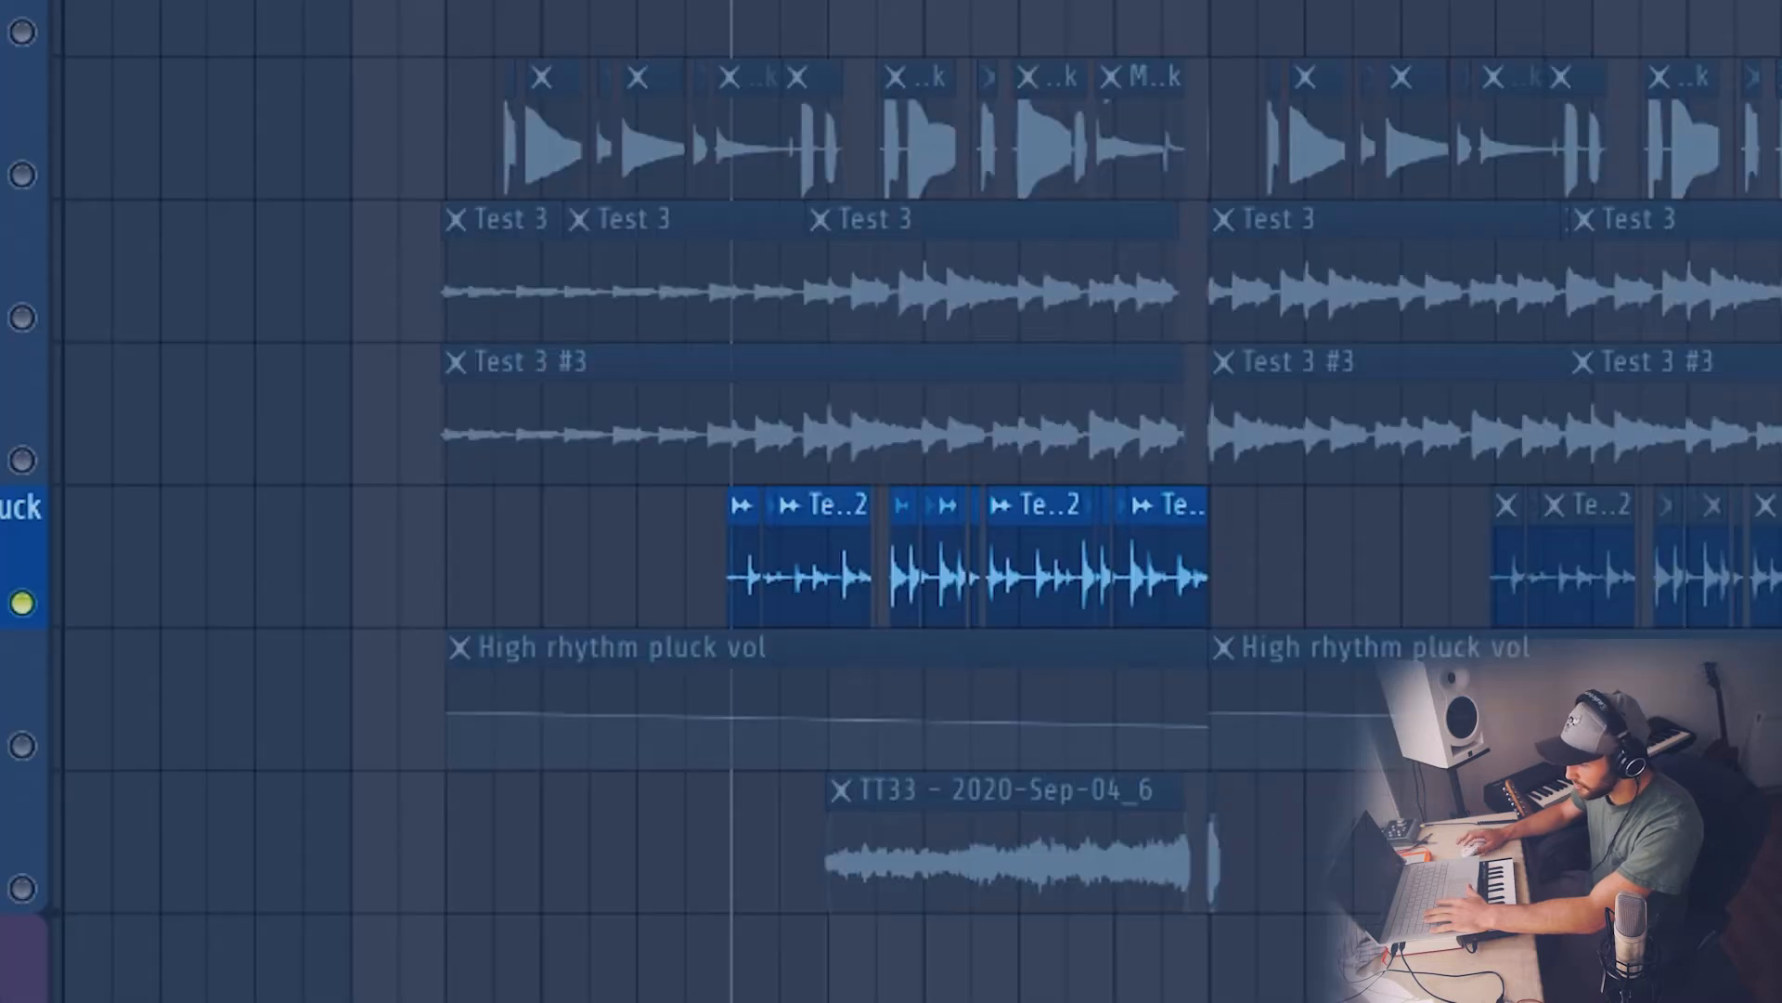
key(space)
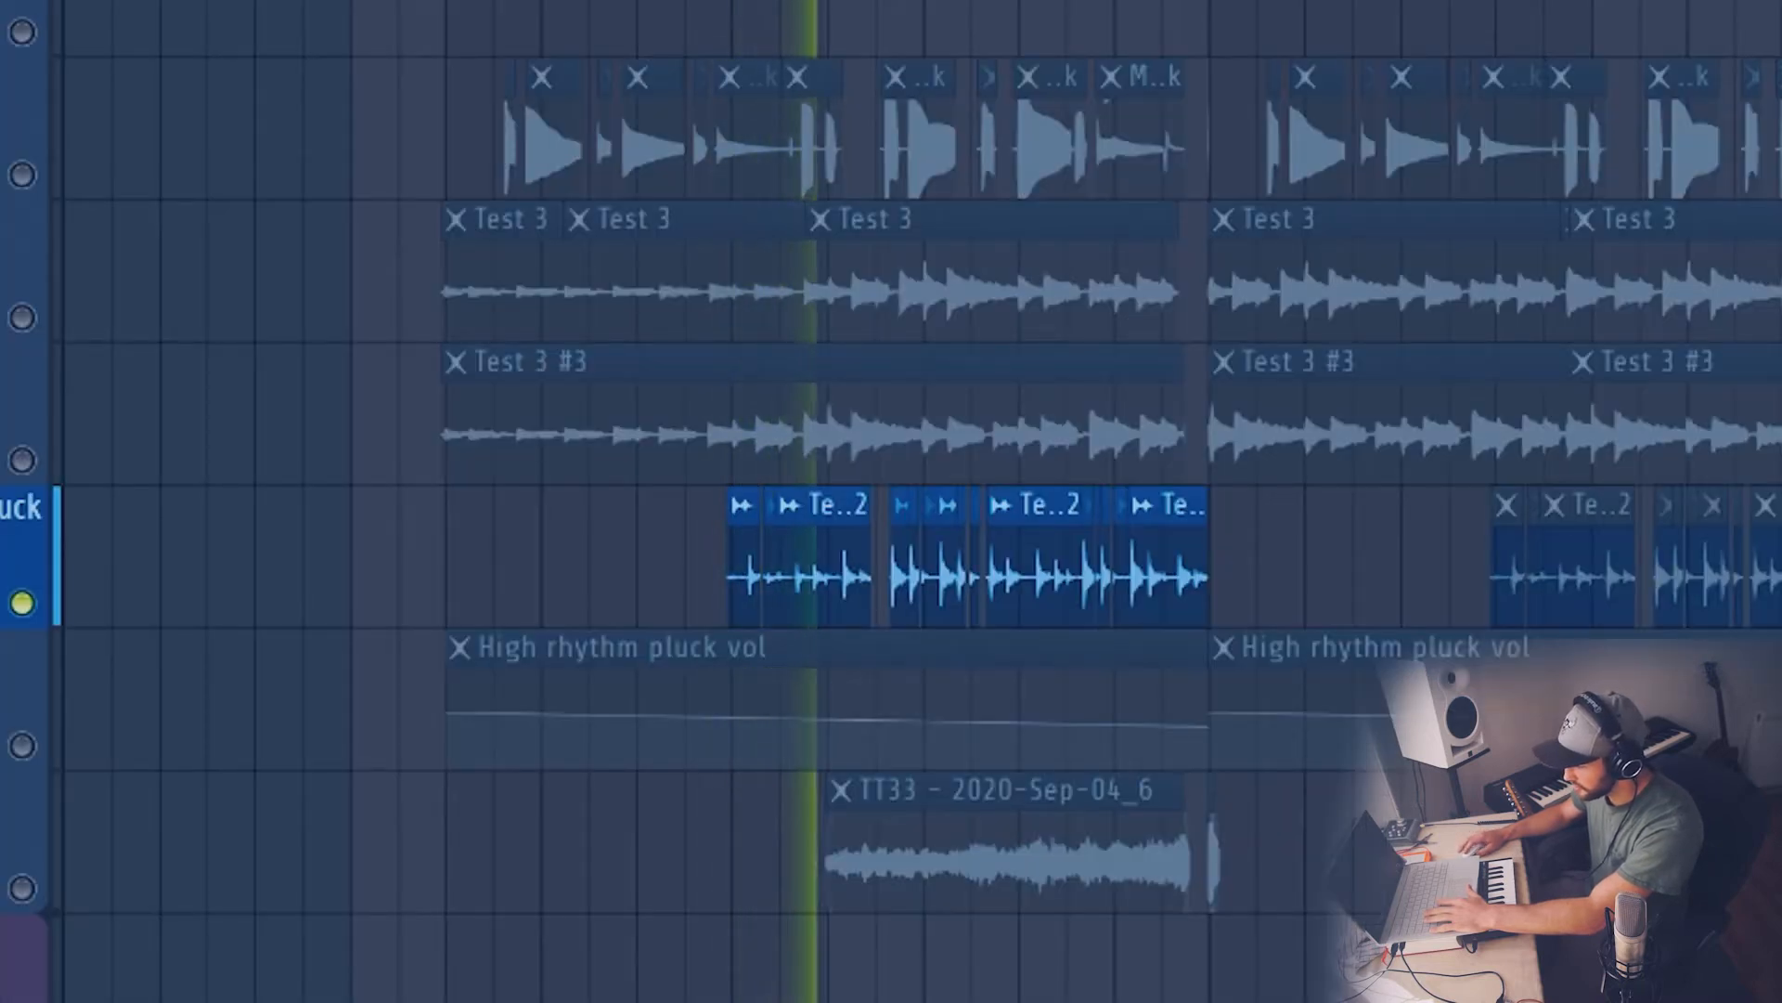
key(space)
Enable all tracks of the Guitar group and play them together from bar 8
click(28, 174)
click(23, 32)
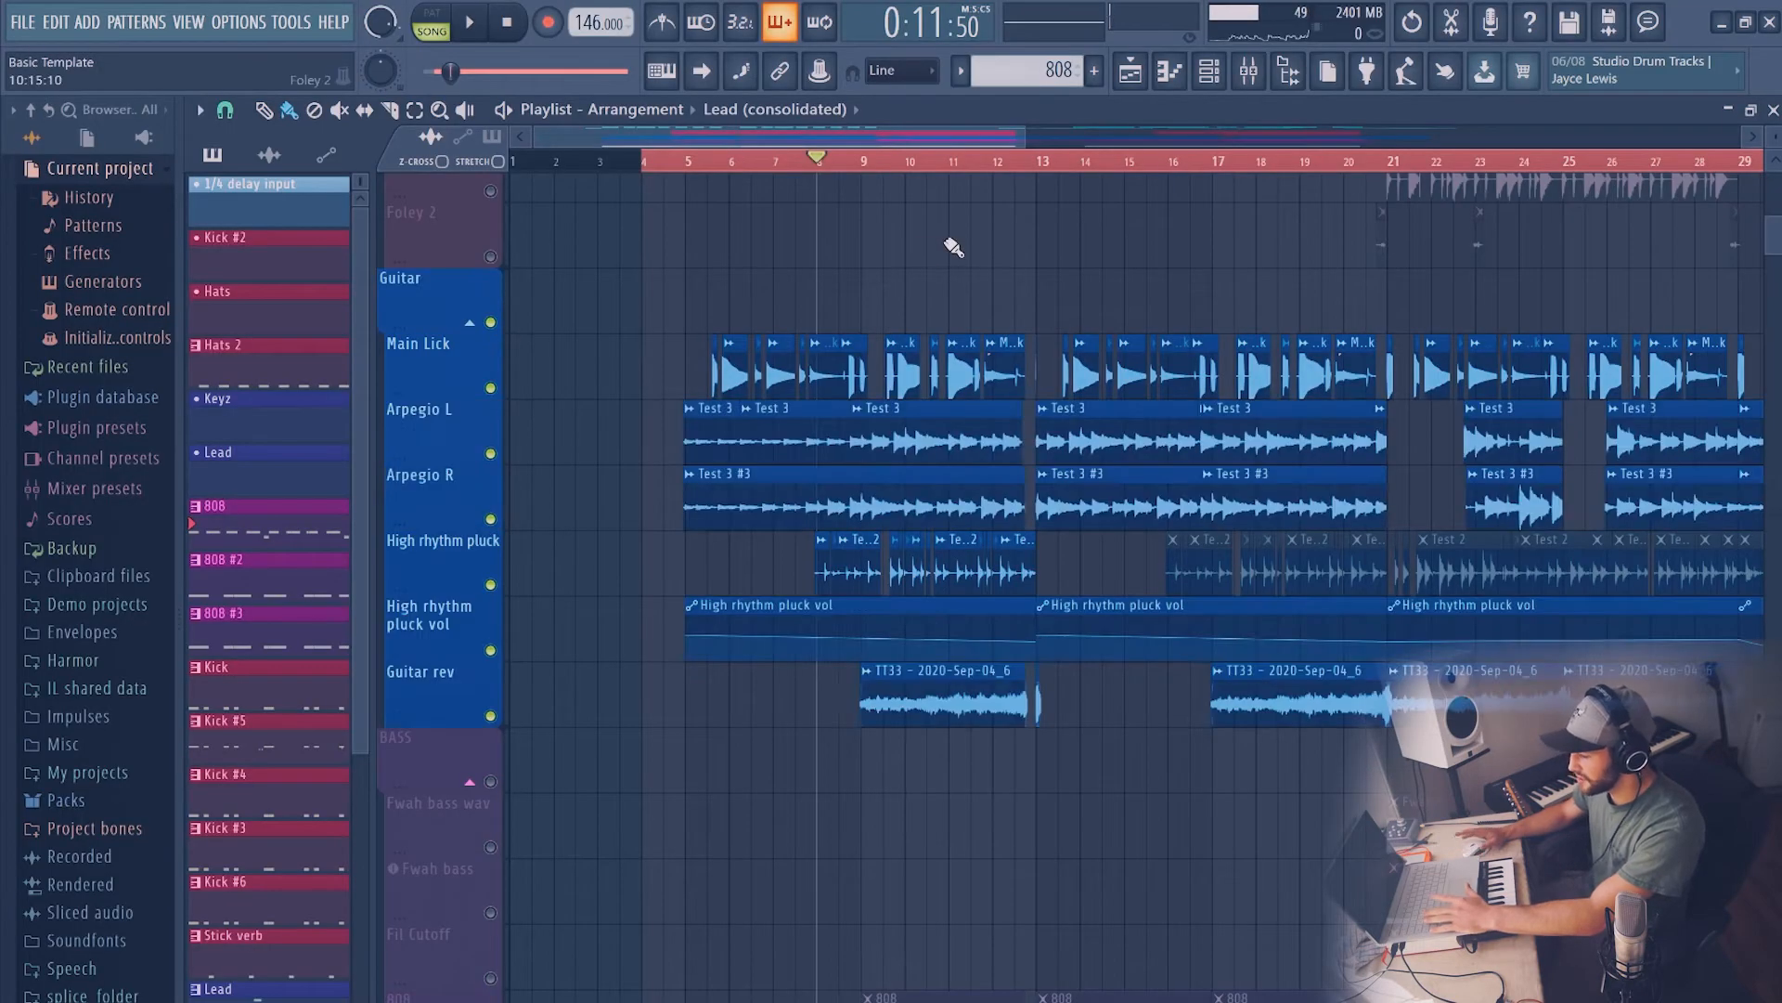
key(space)
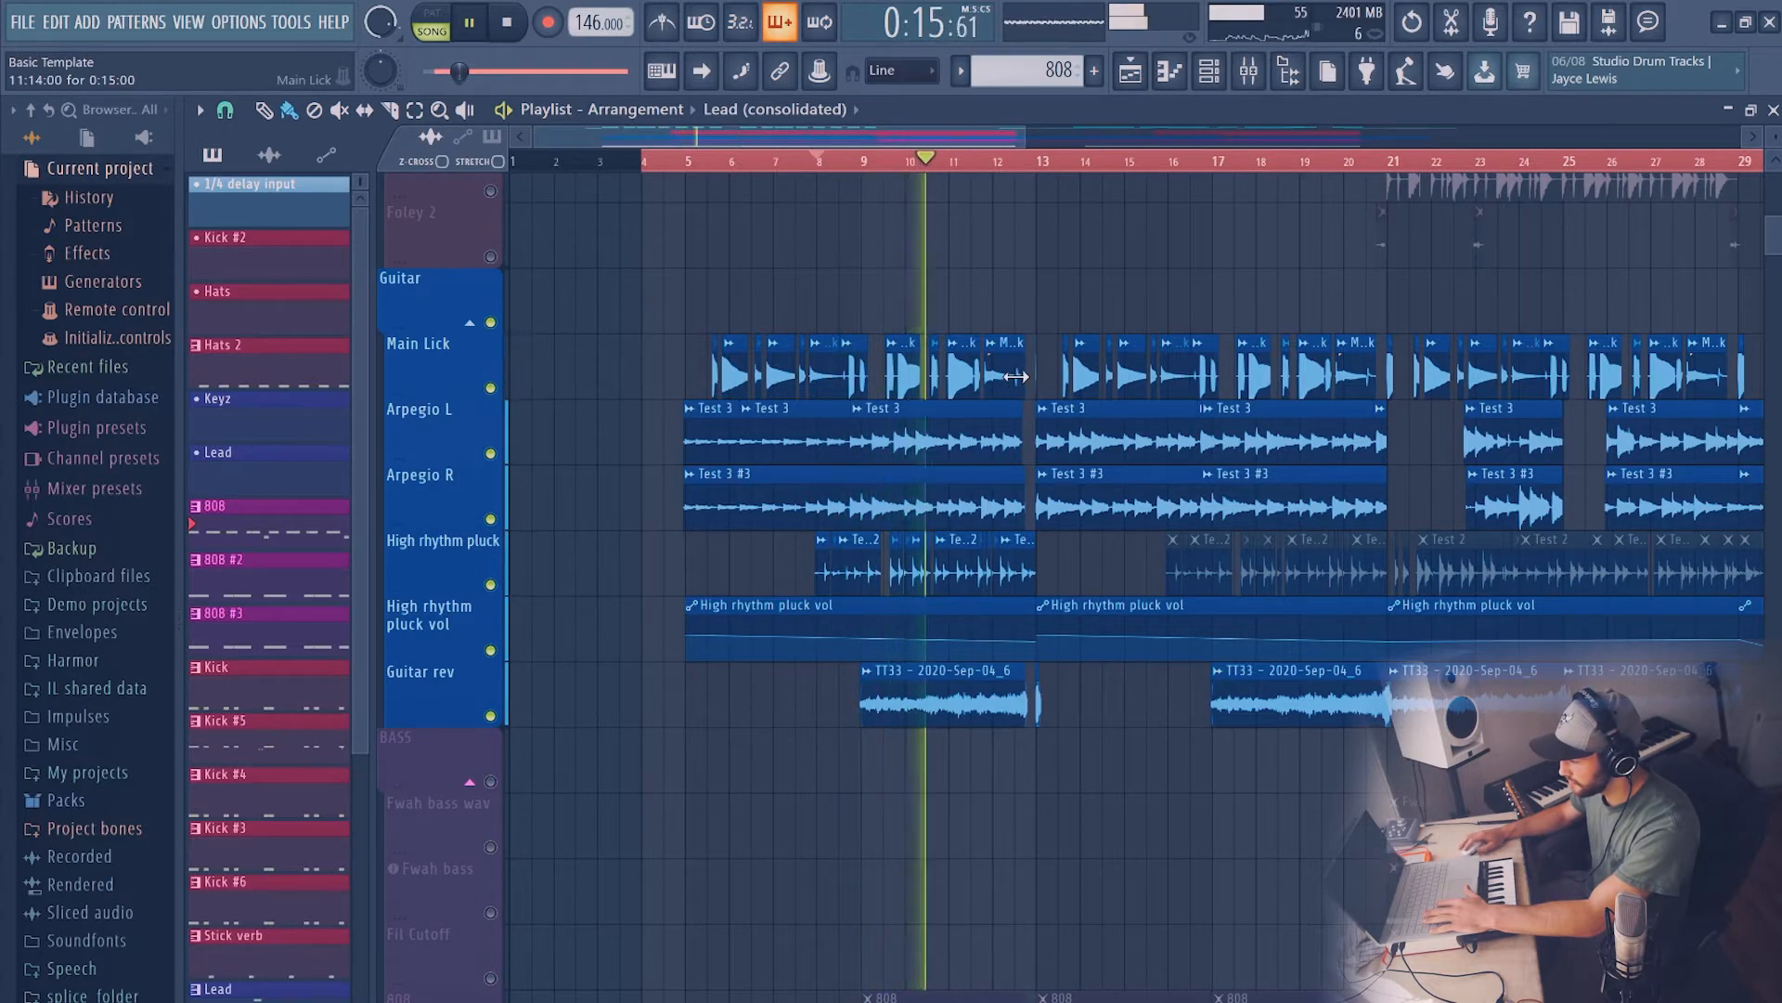
key(space)
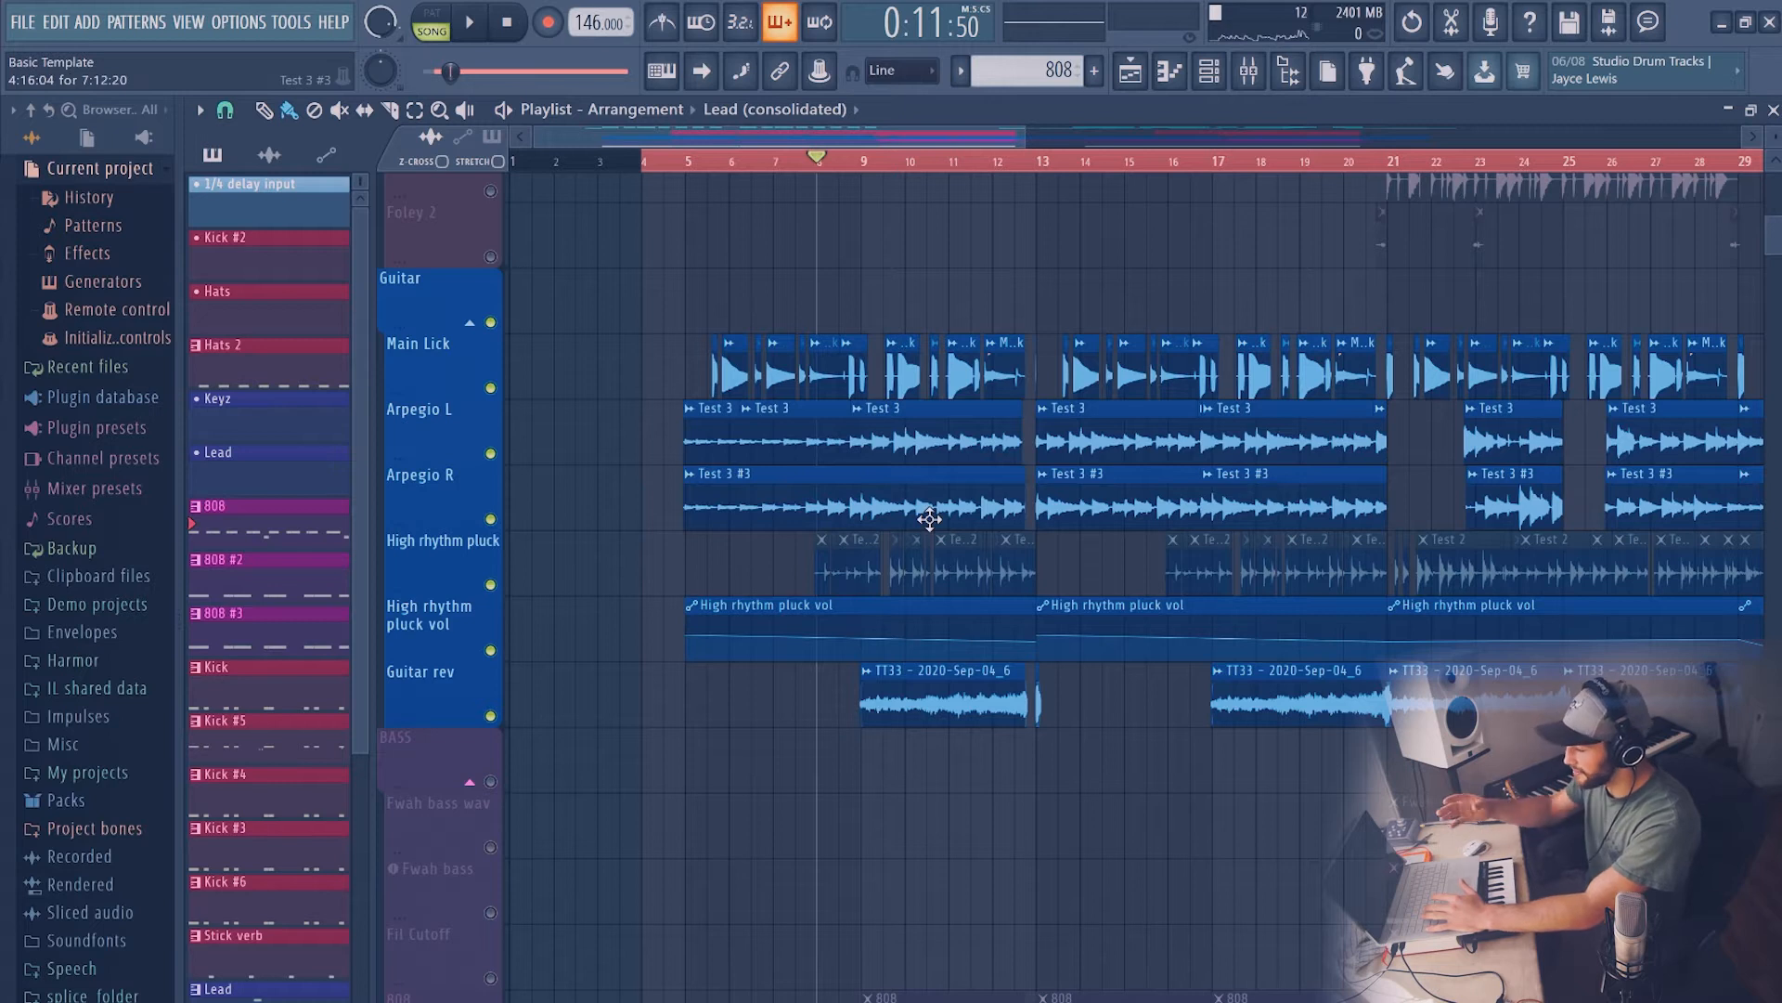
Play the Guitar group again from bar 8 without the High rhythm pluck clips, following the playback across the arrangement
scroll(894, 539, down, 2)
key(space)
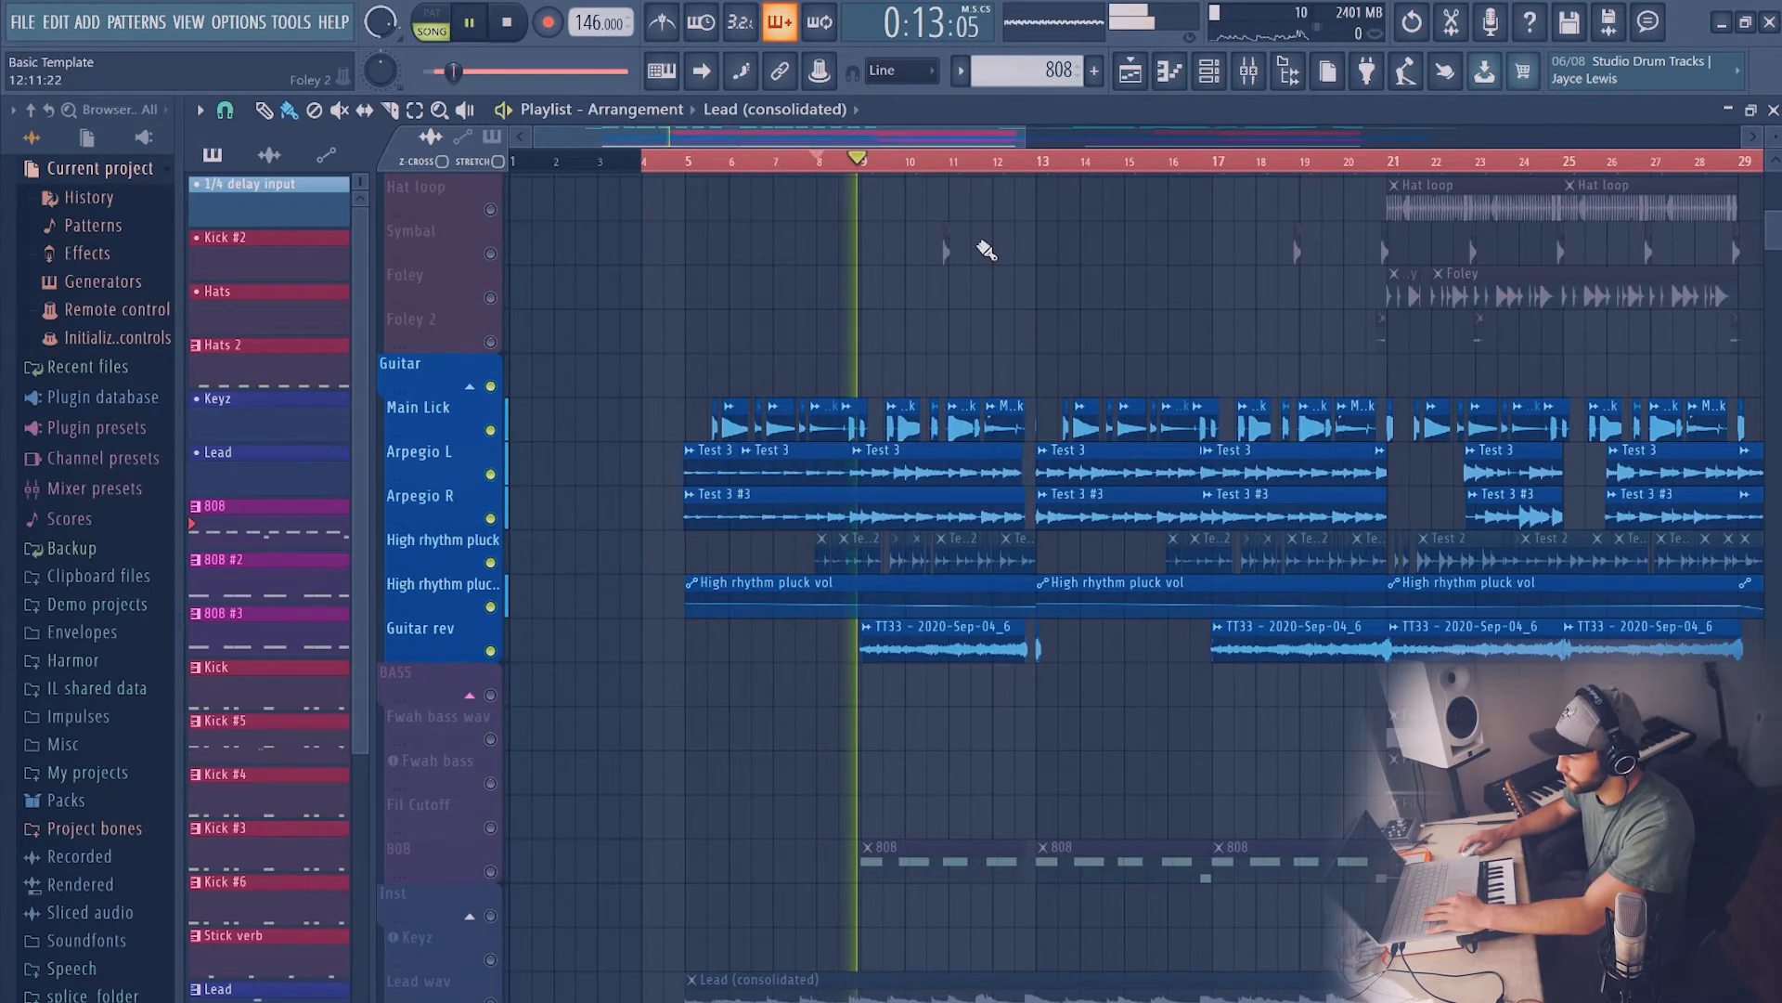
scroll(982, 165, down, 4)
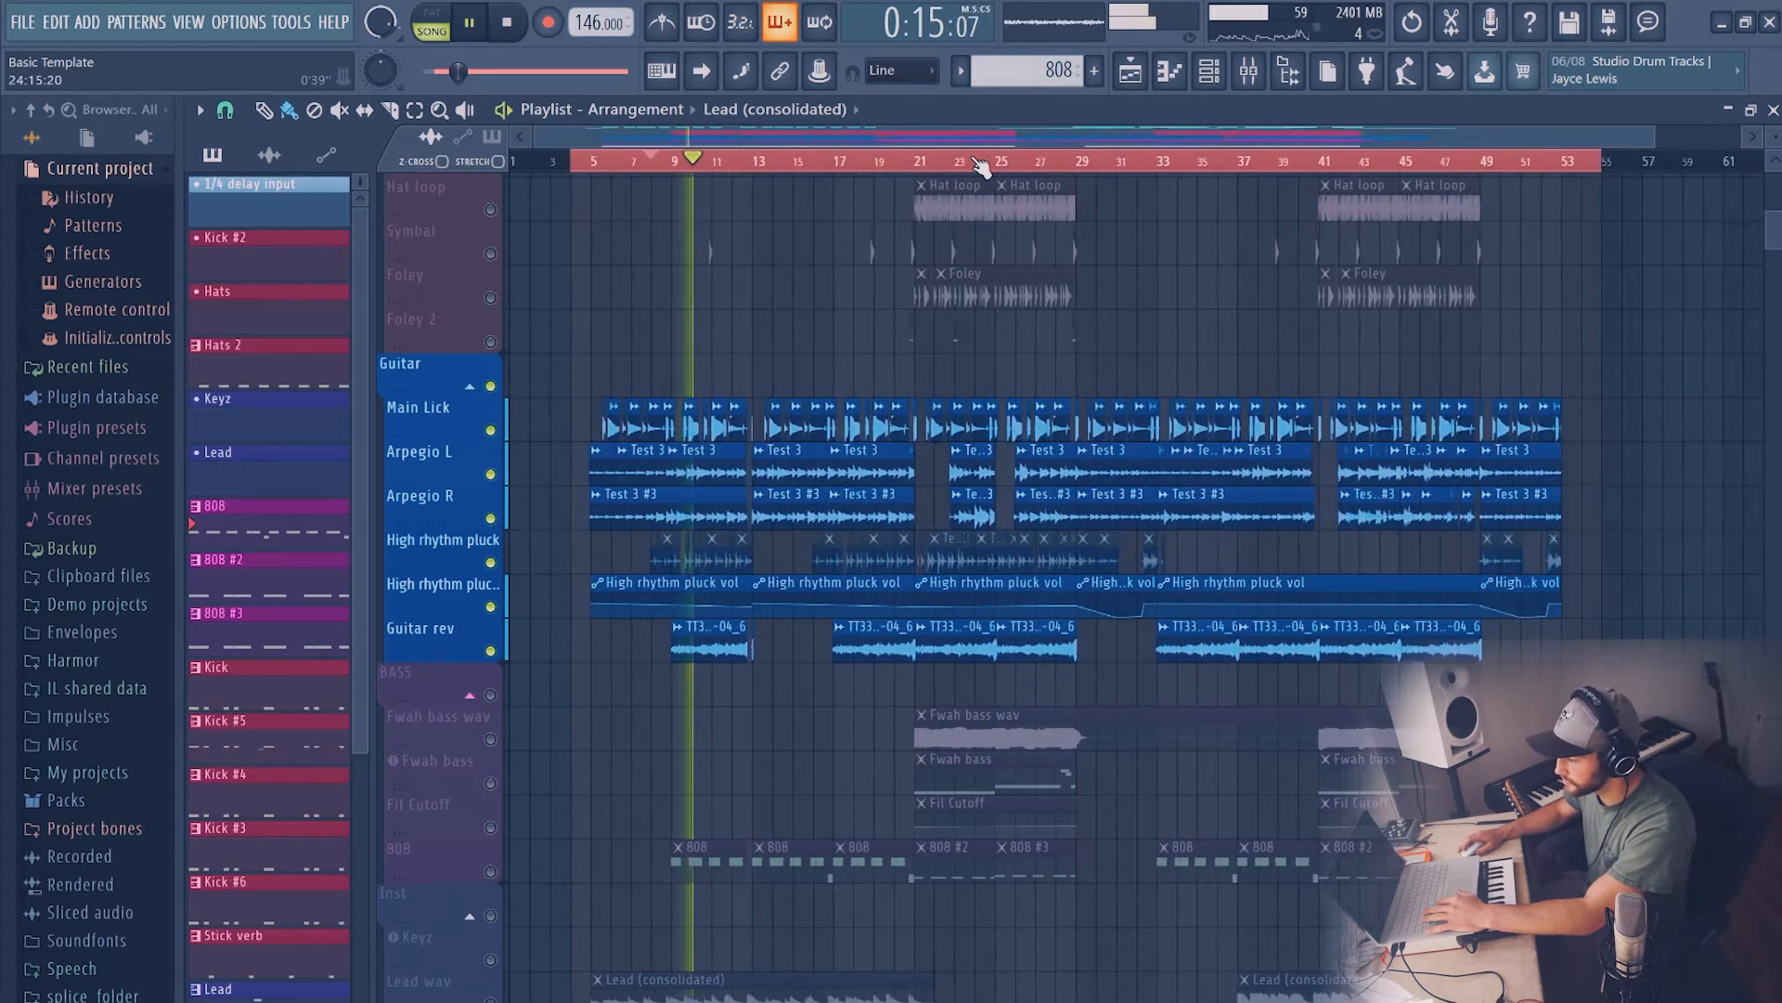
scroll(981, 165, down, 1)
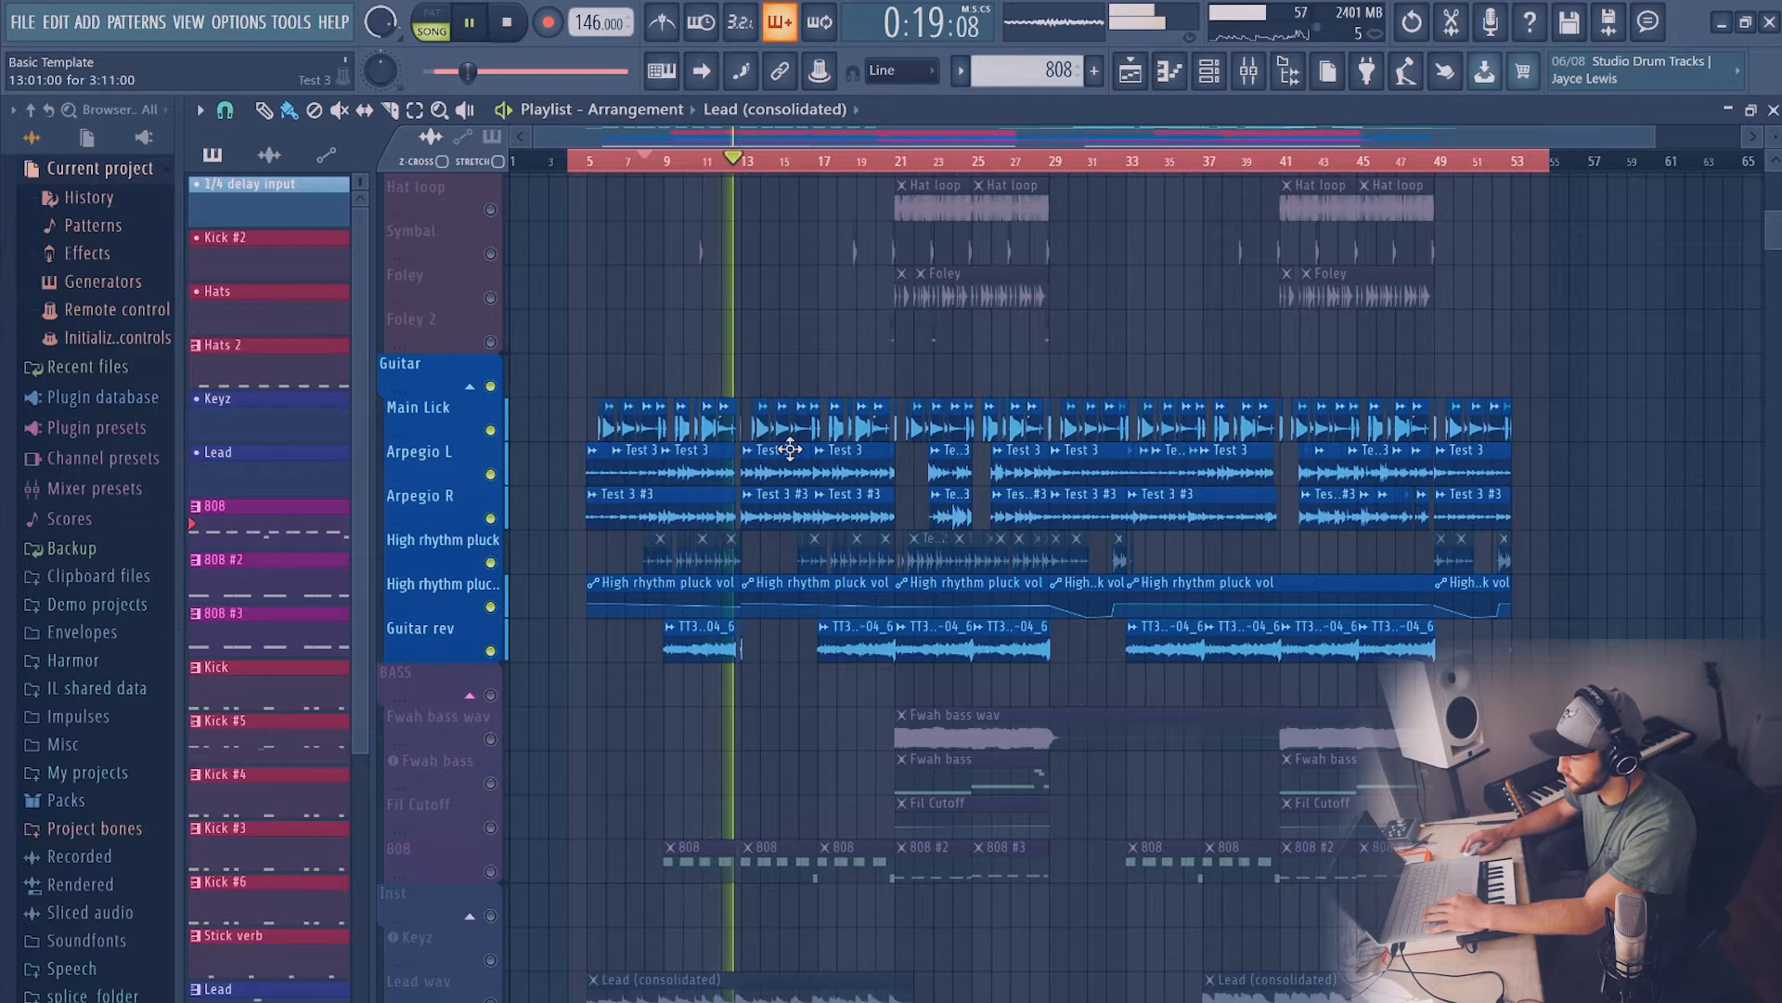
scroll(817, 495, down, 2)
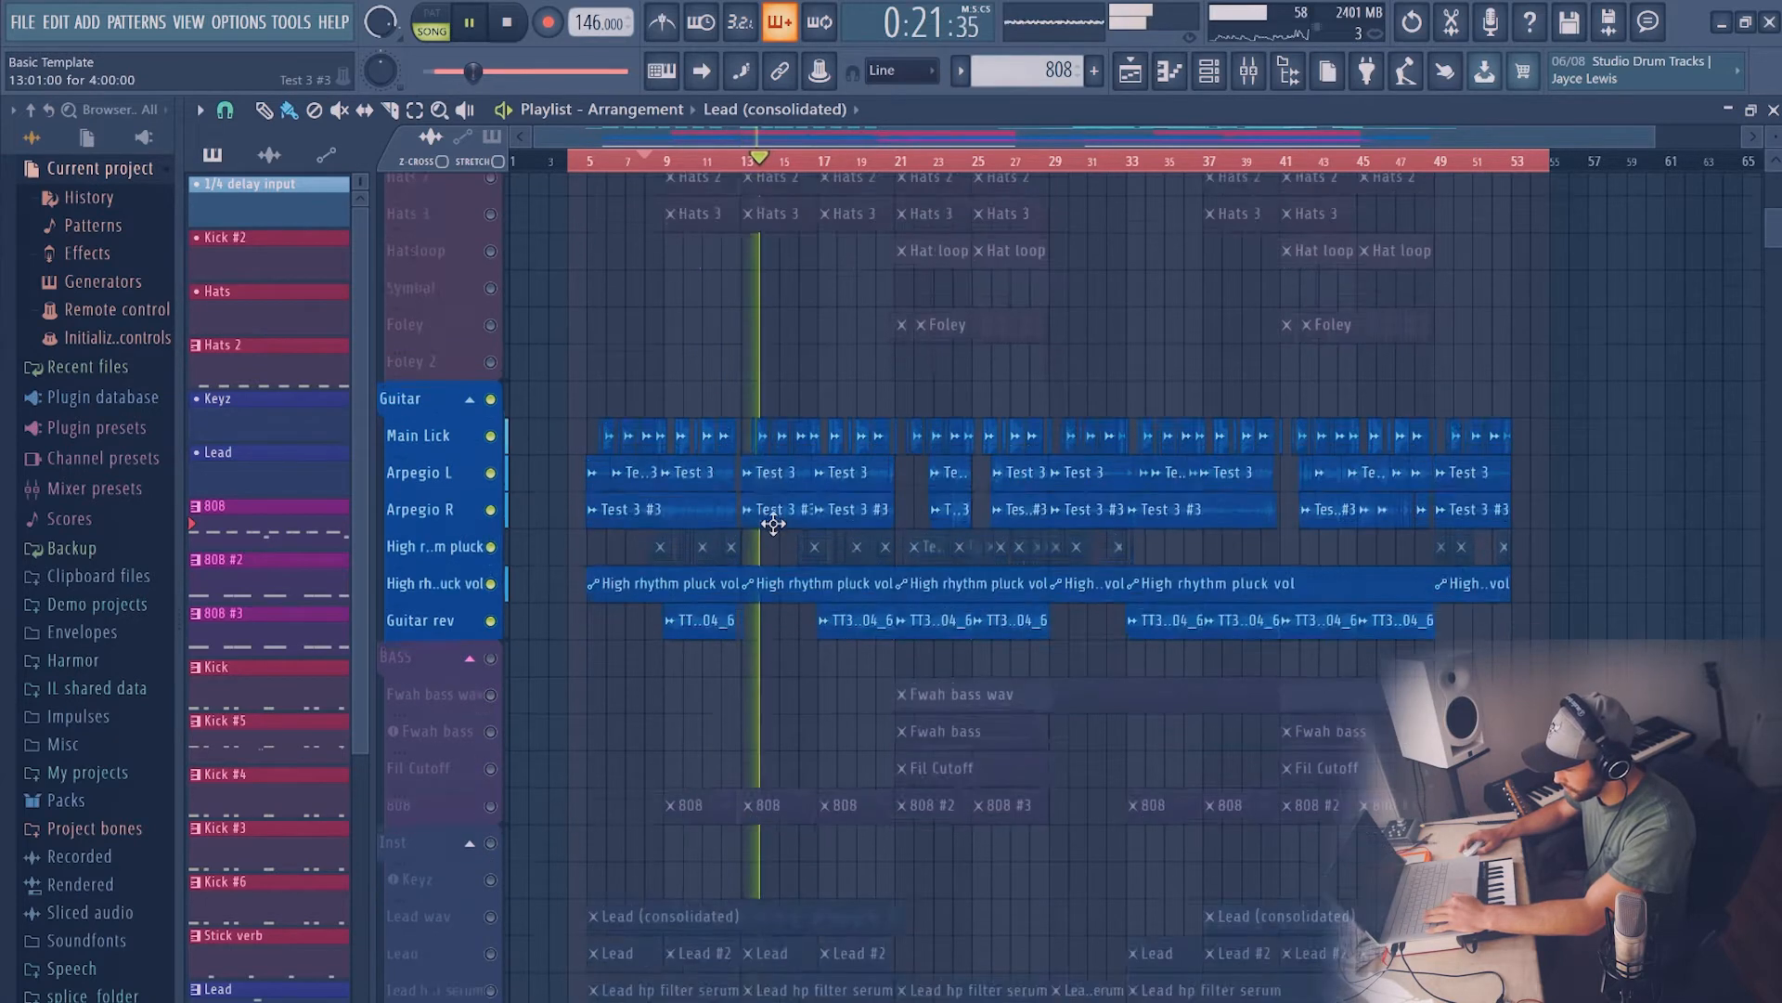
scroll(837, 480, up, 1)
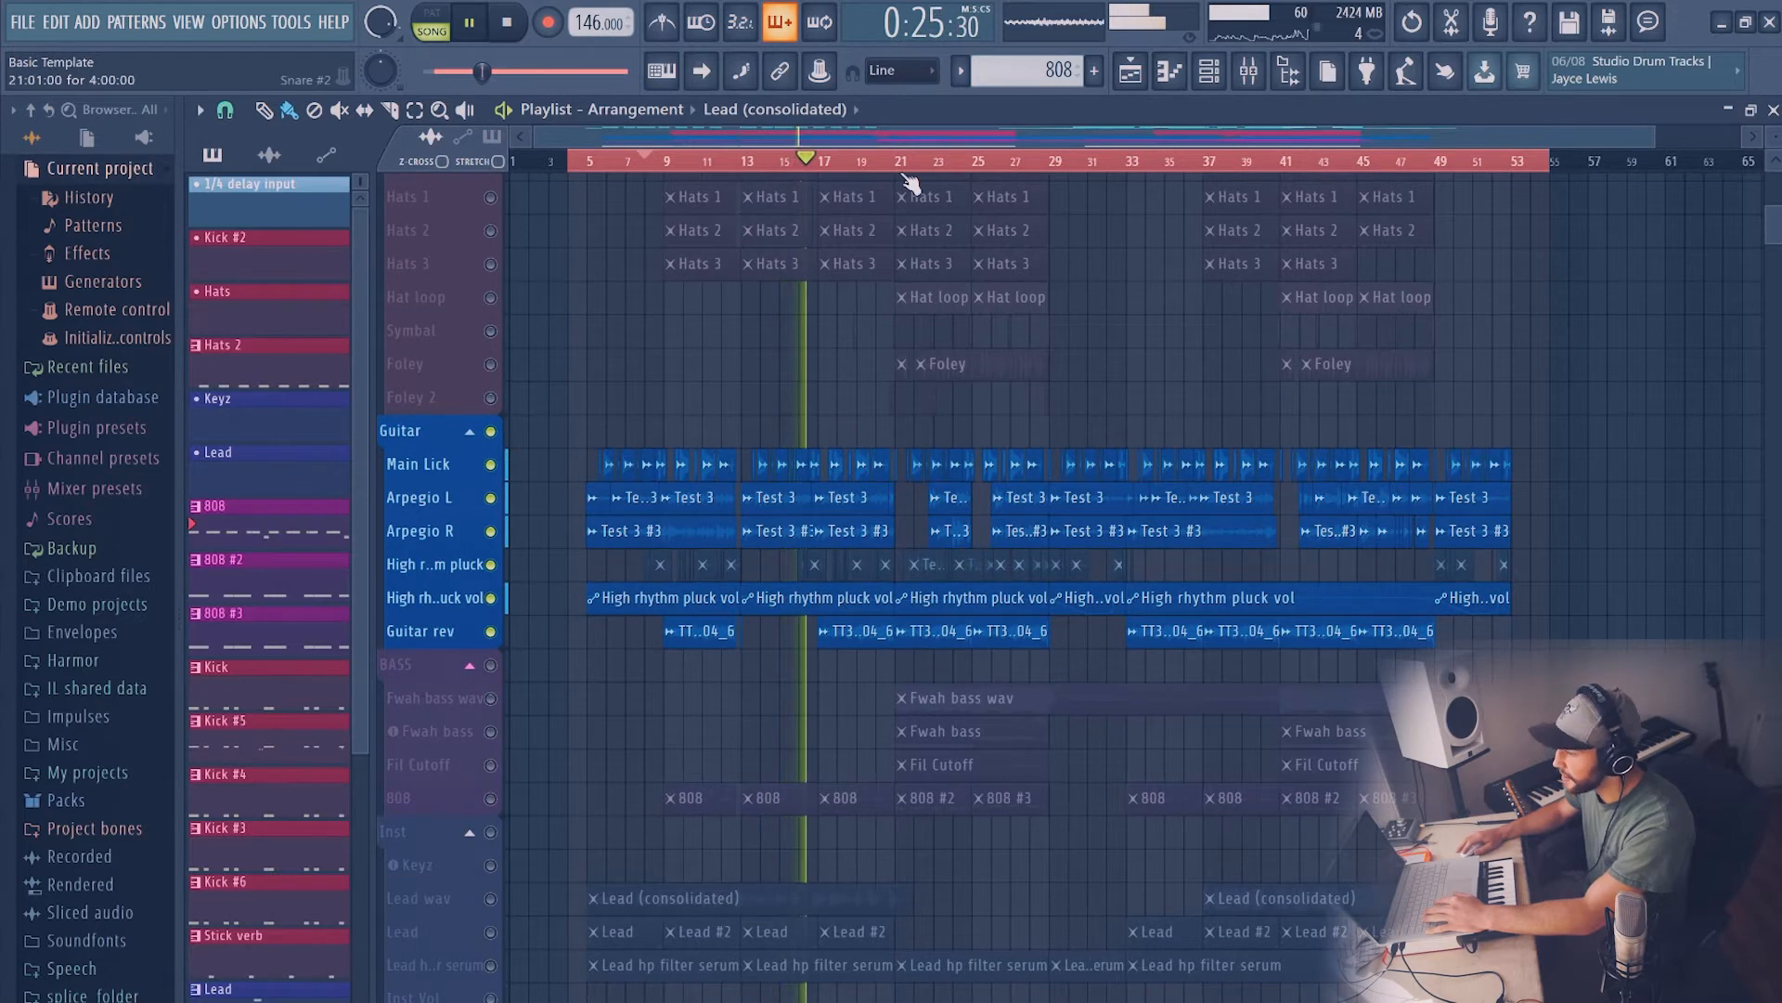
Stop playback, move the playhead to bar 21 and enable the BASS group alongside the guitars
key(space)
click(900, 162)
scroll(900, 164, up, 4)
scroll(919, 493, up, 2)
scroll(919, 493, down, 2)
scroll(919, 493, up, 1)
scroll(919, 493, down, 1)
scroll(919, 493, up, 1)
scroll(903, 577, down, 1)
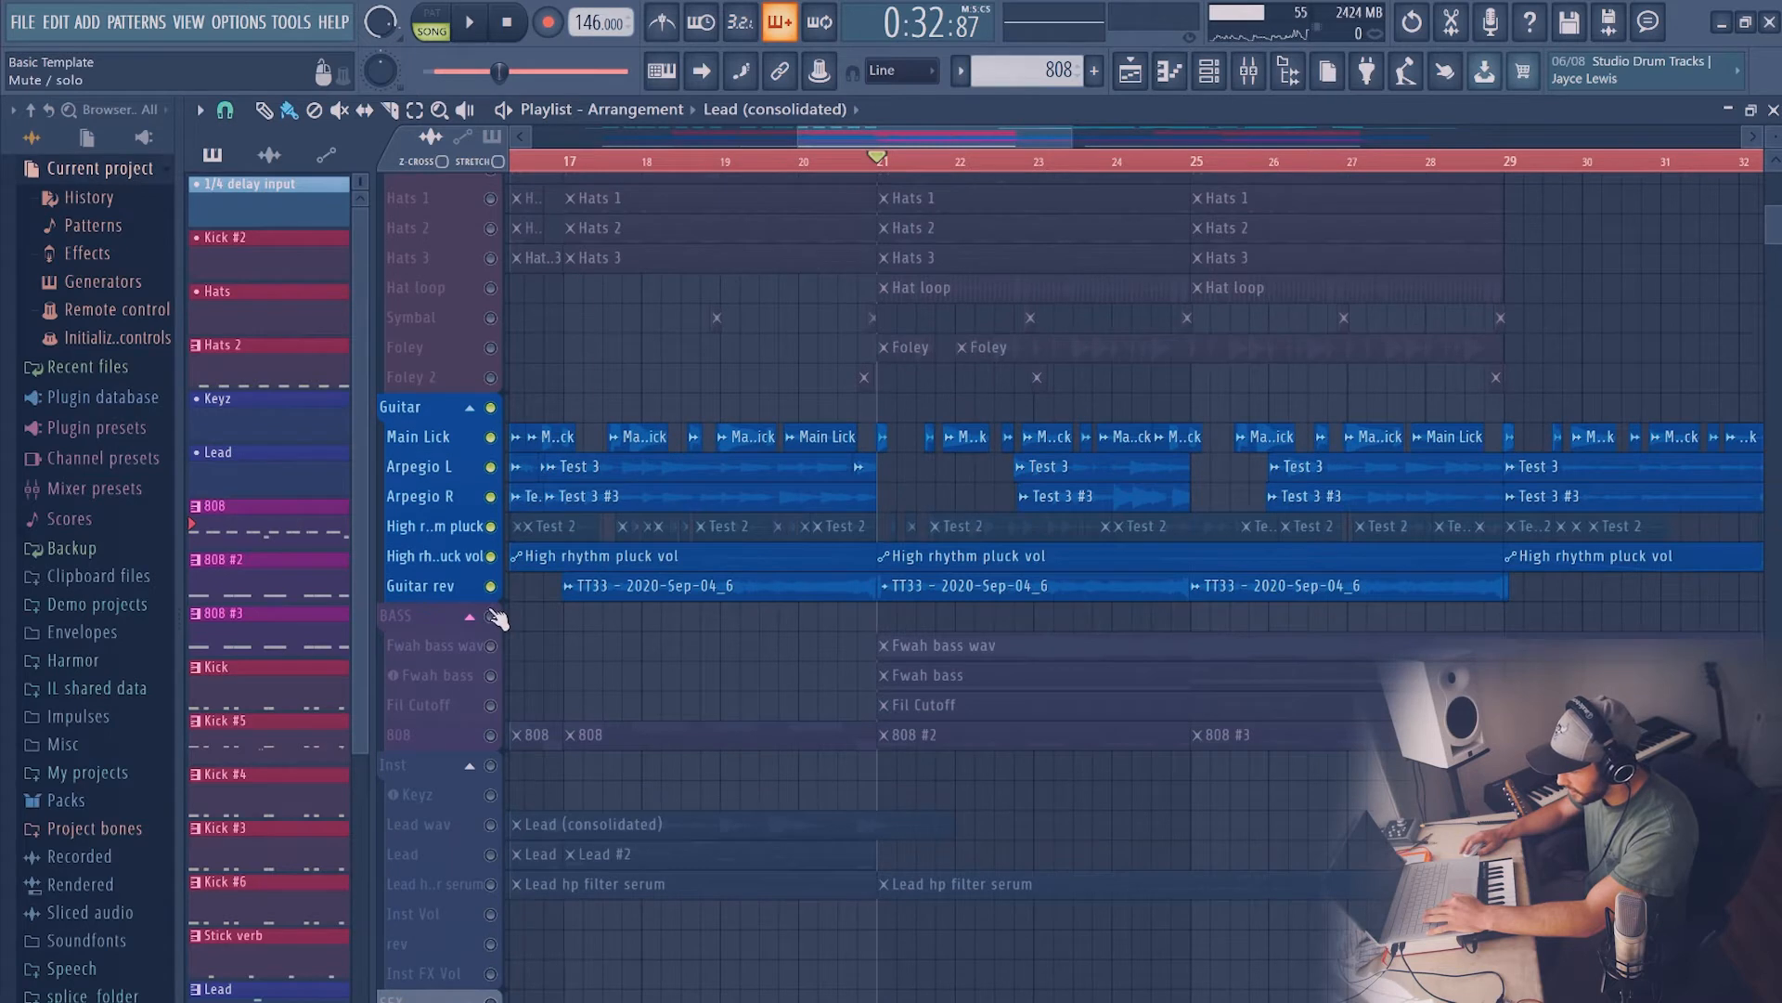
click(490, 617)
scroll(944, 165, down, 5)
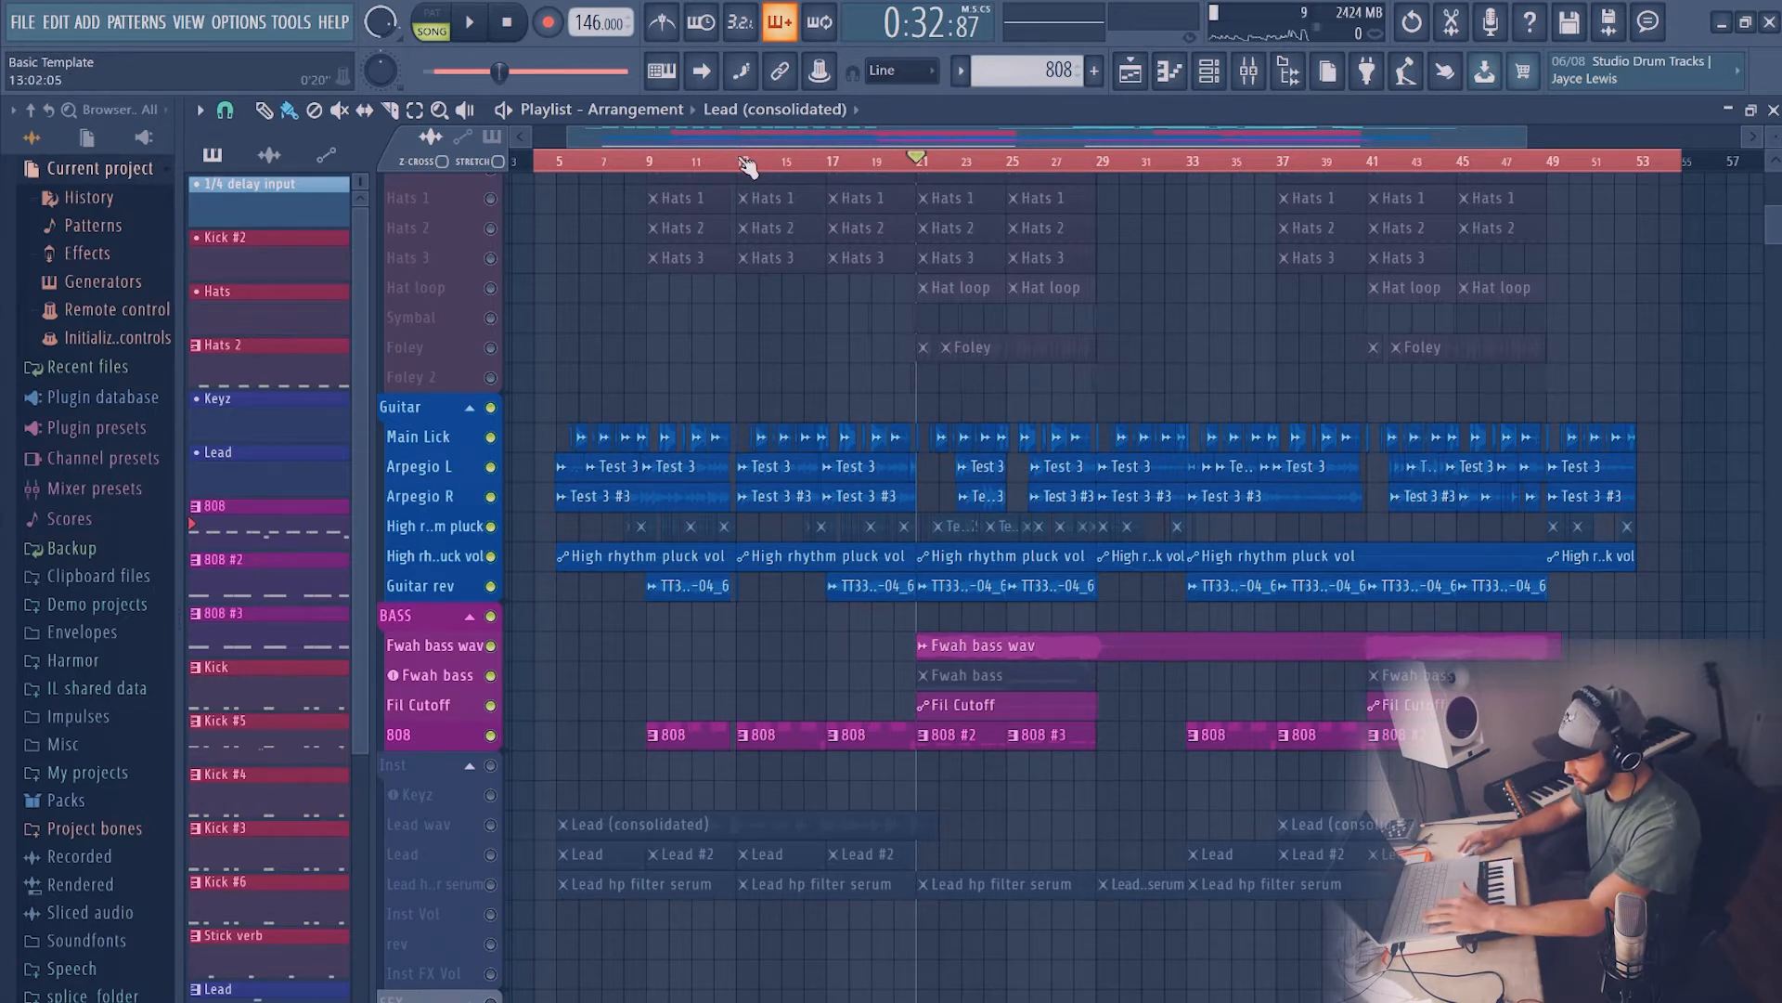
Solo the 808 track and play it from bar 13
click(744, 164)
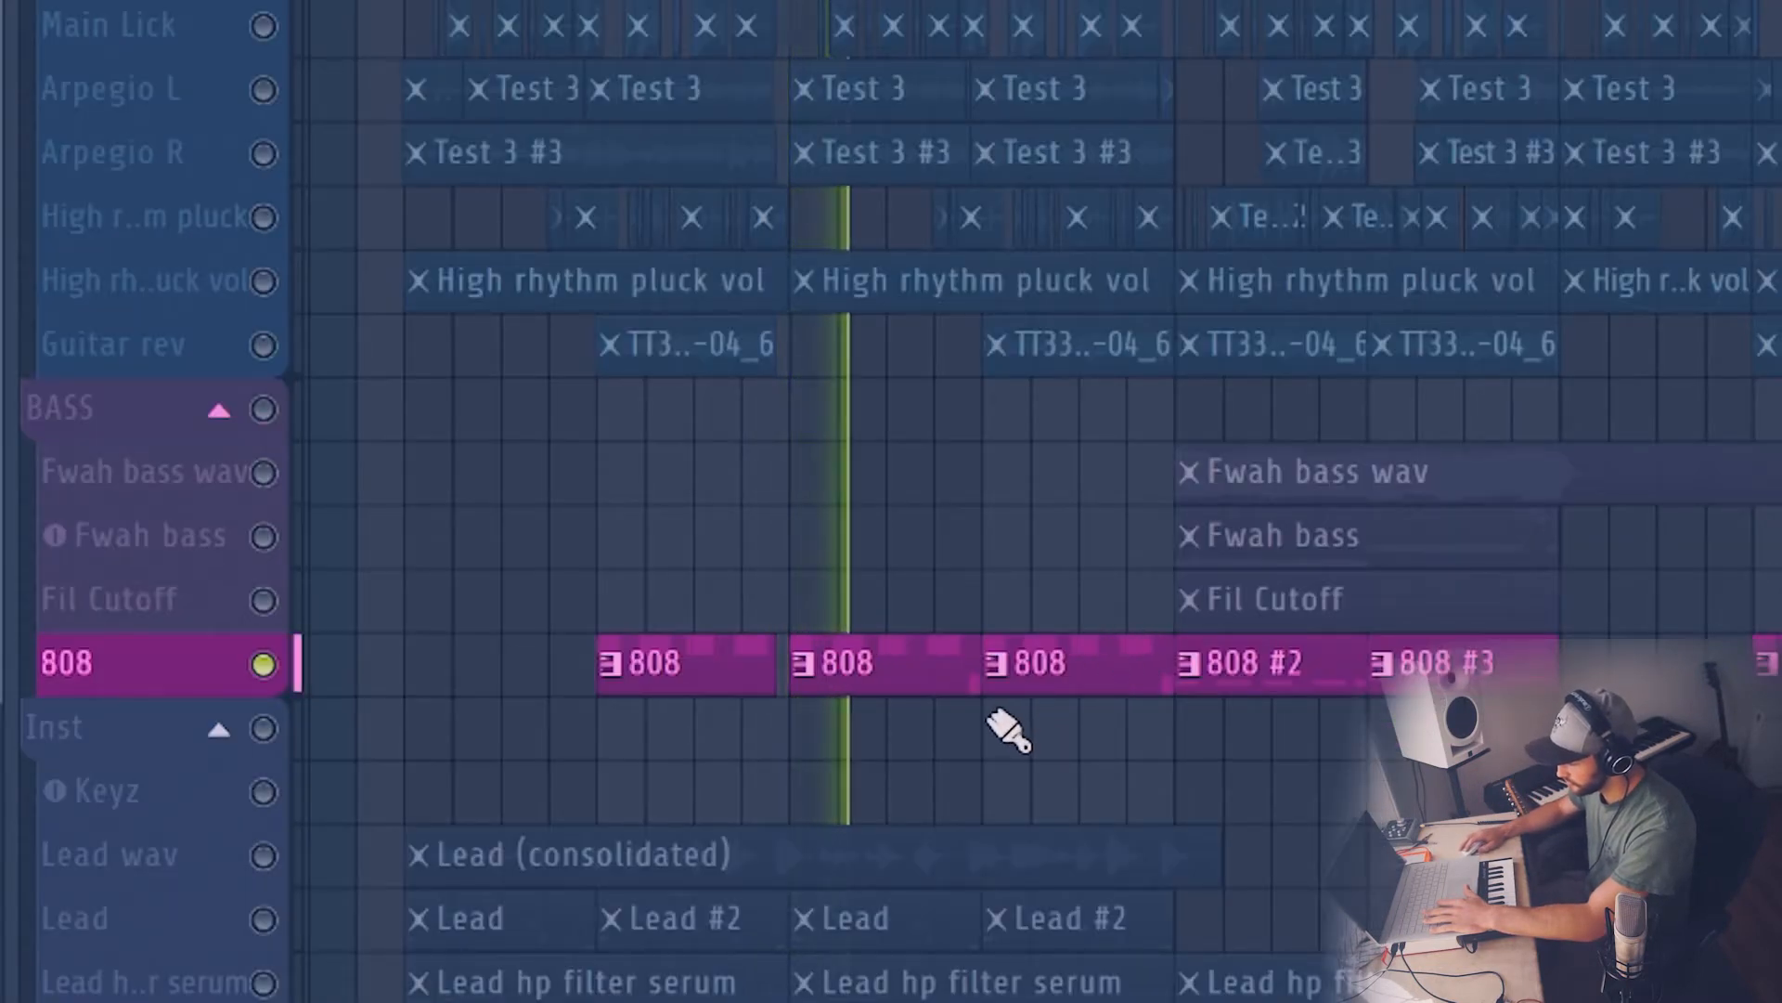
key(space)
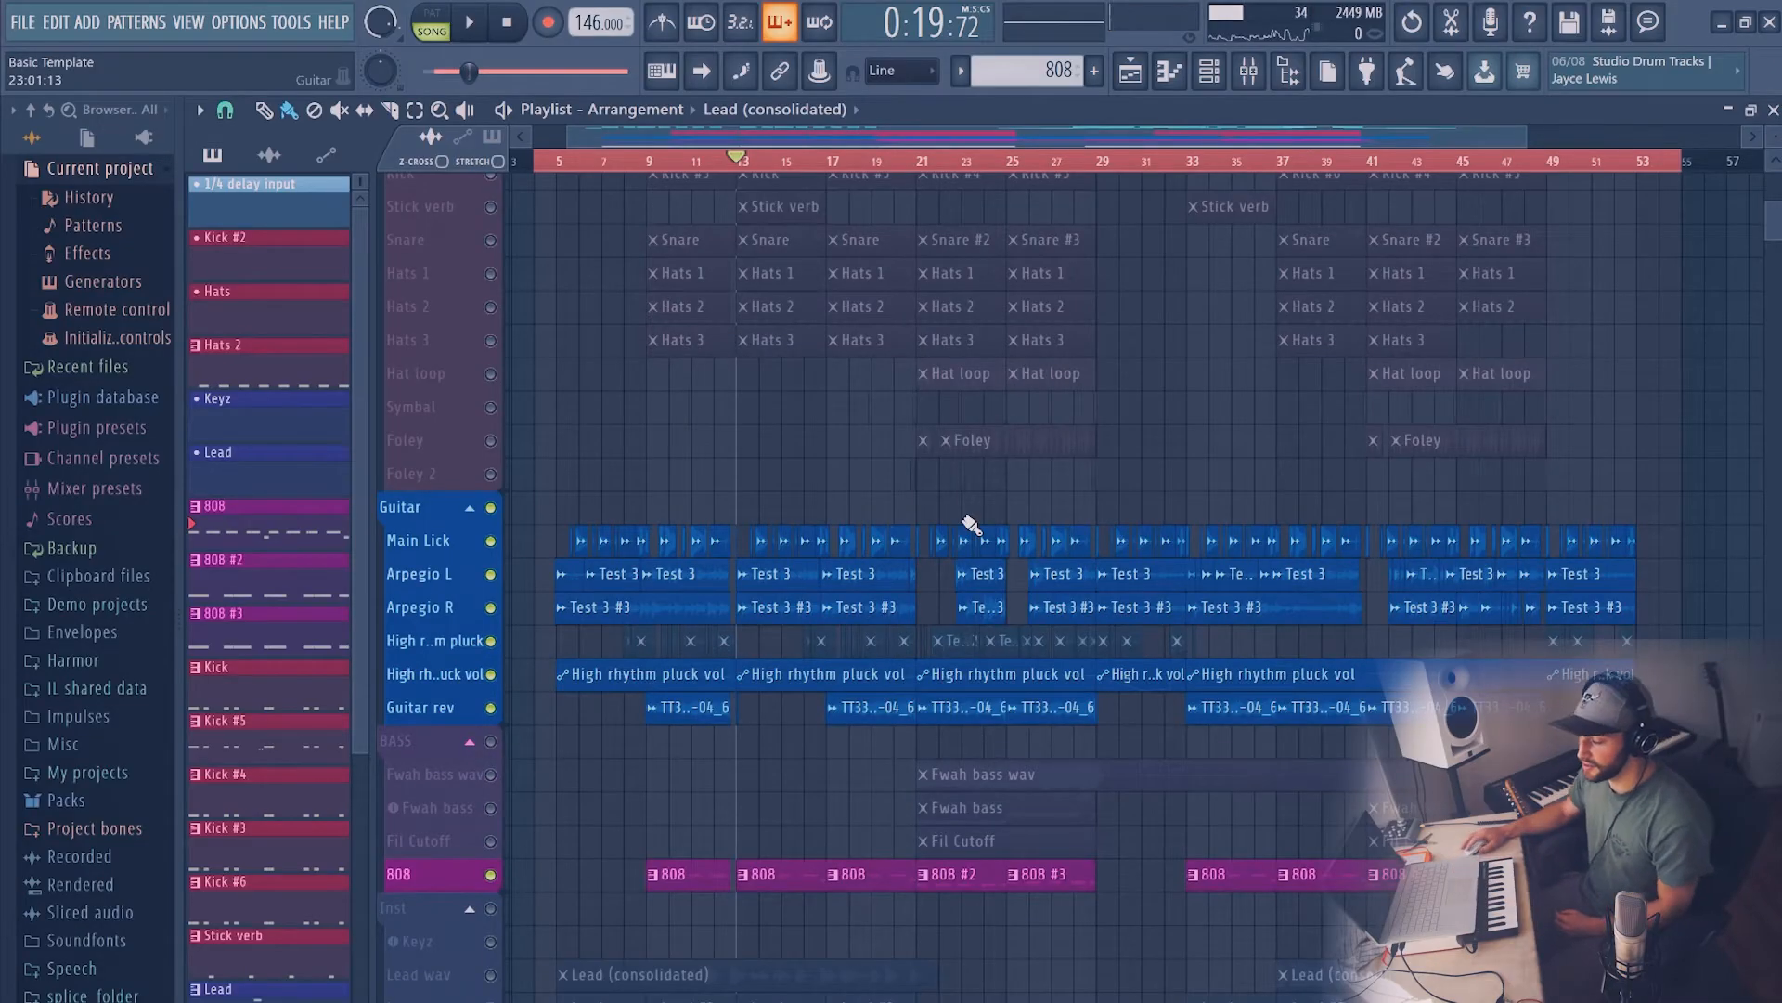
Inspect the Fruity WaveShaper curve on the 808 mixer track and close its window
key(F9)
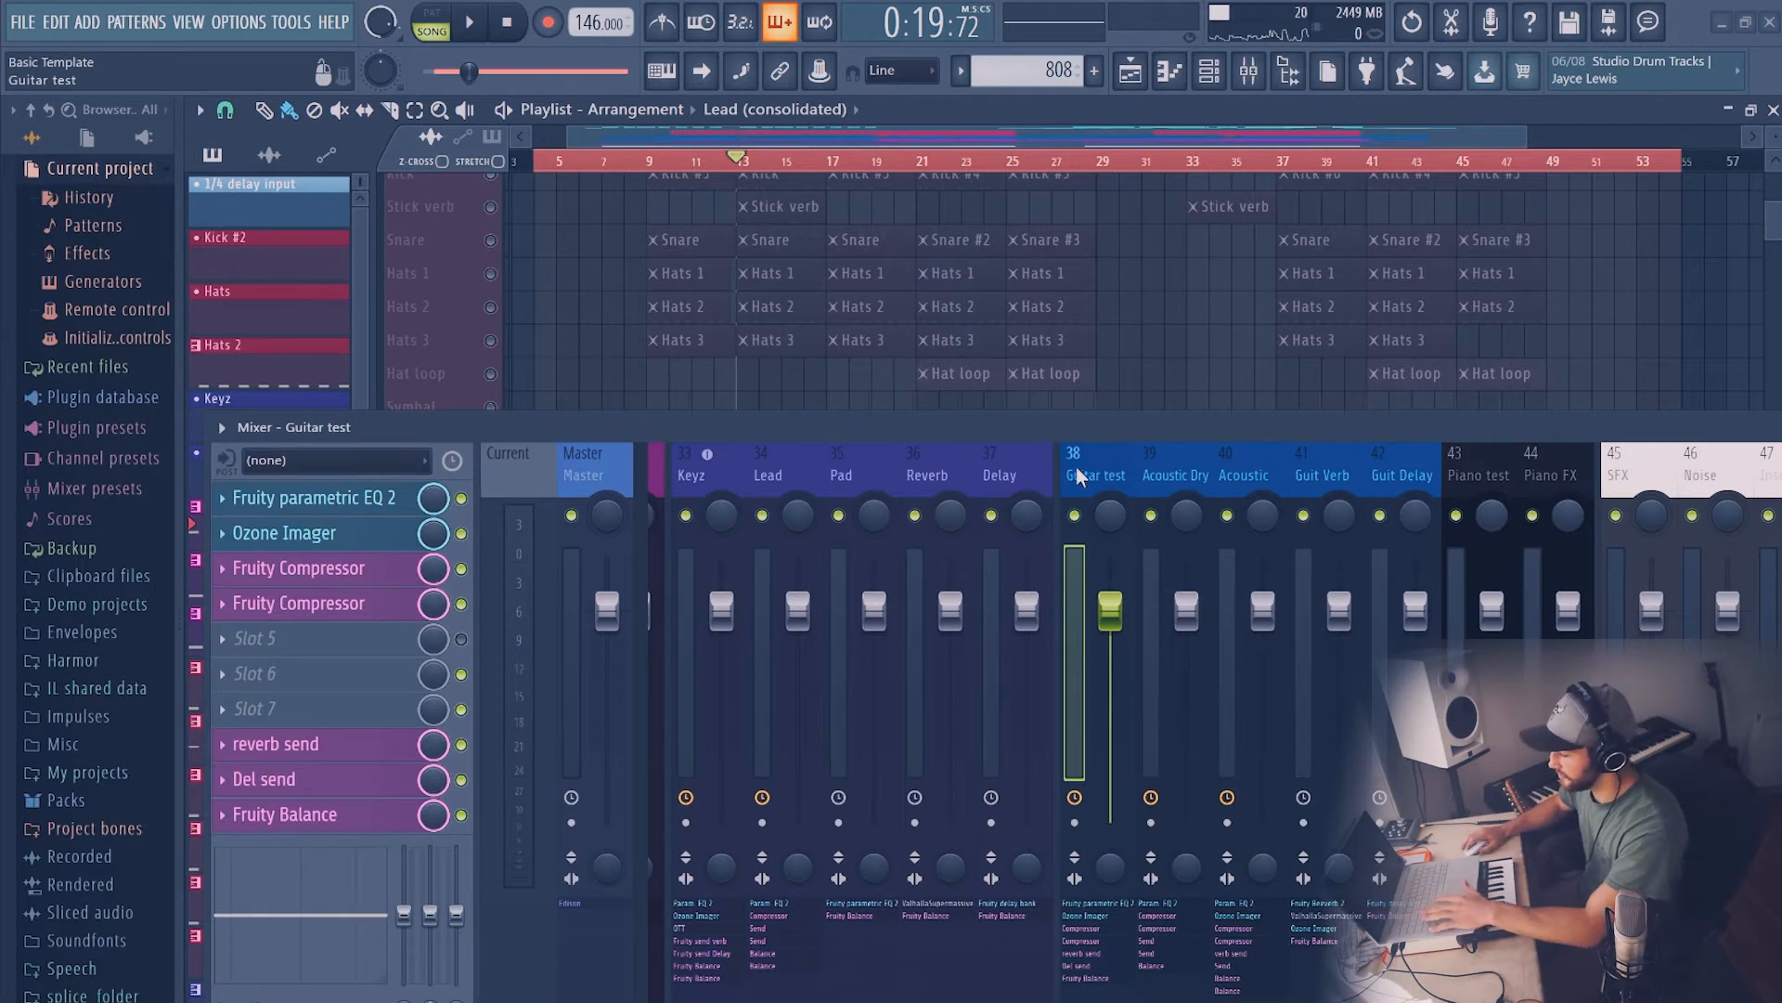
scroll(1077, 466, left, 5)
scroll(1249, 472, left, 8)
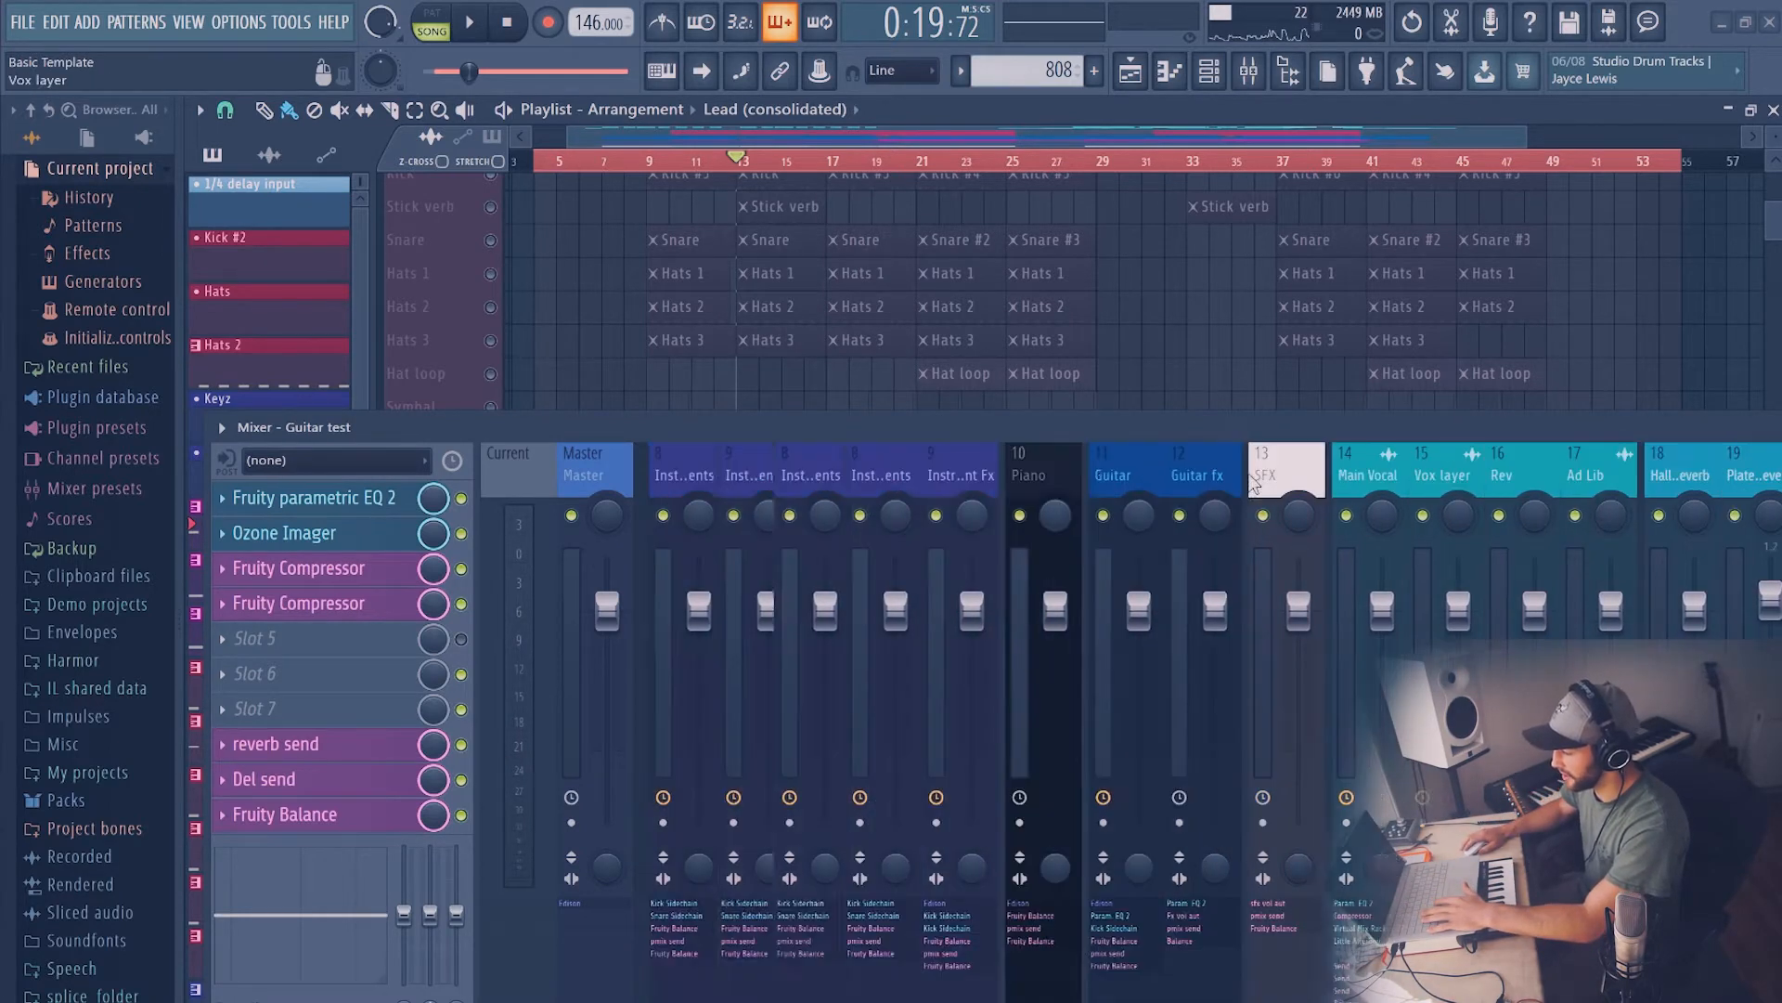
click(1160, 469)
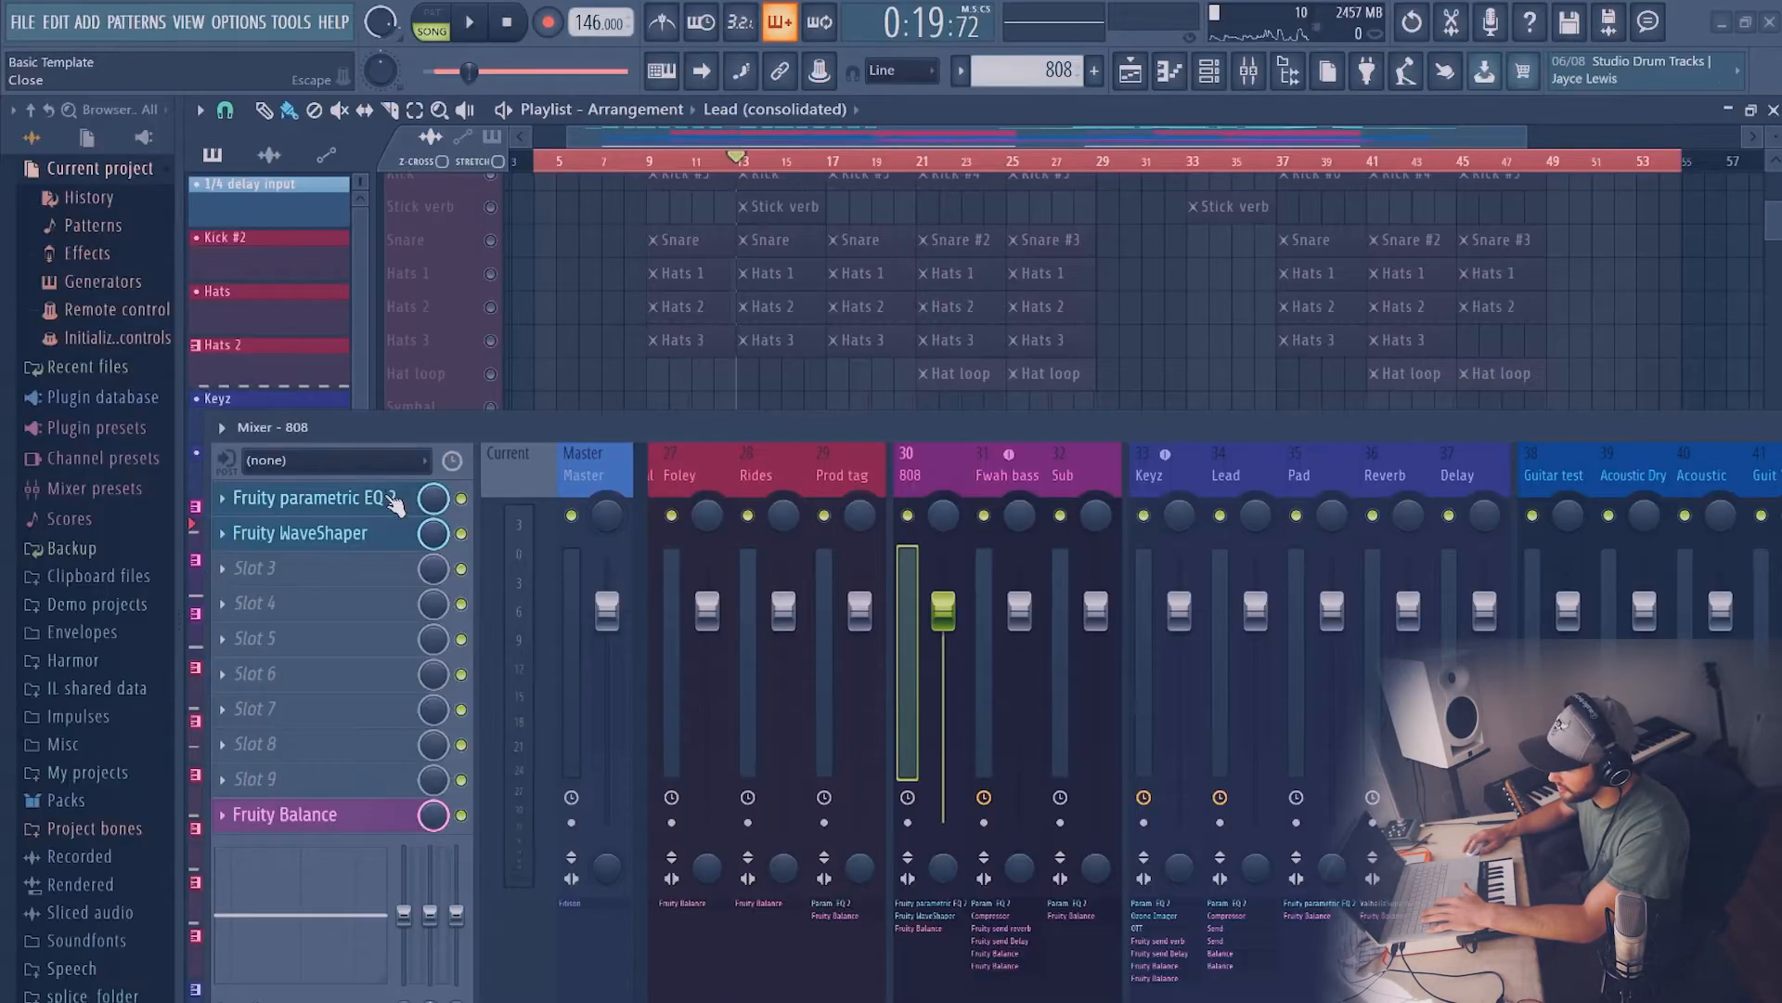
click(377, 534)
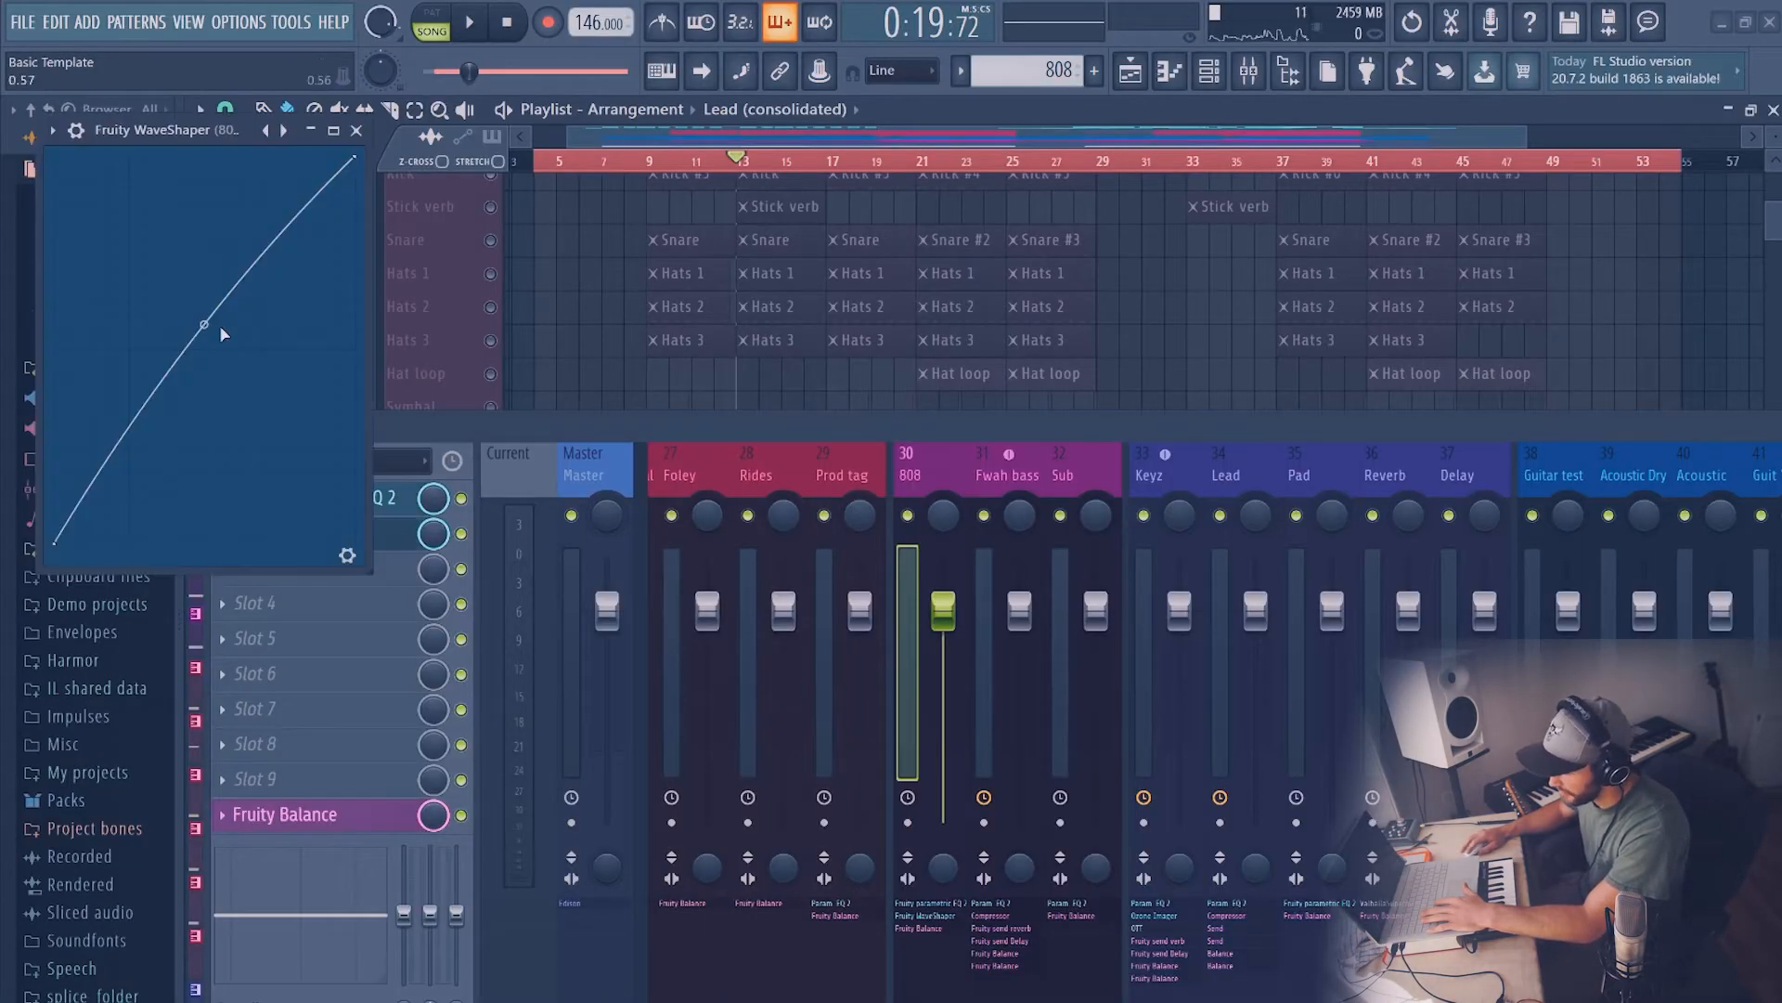
click(357, 130)
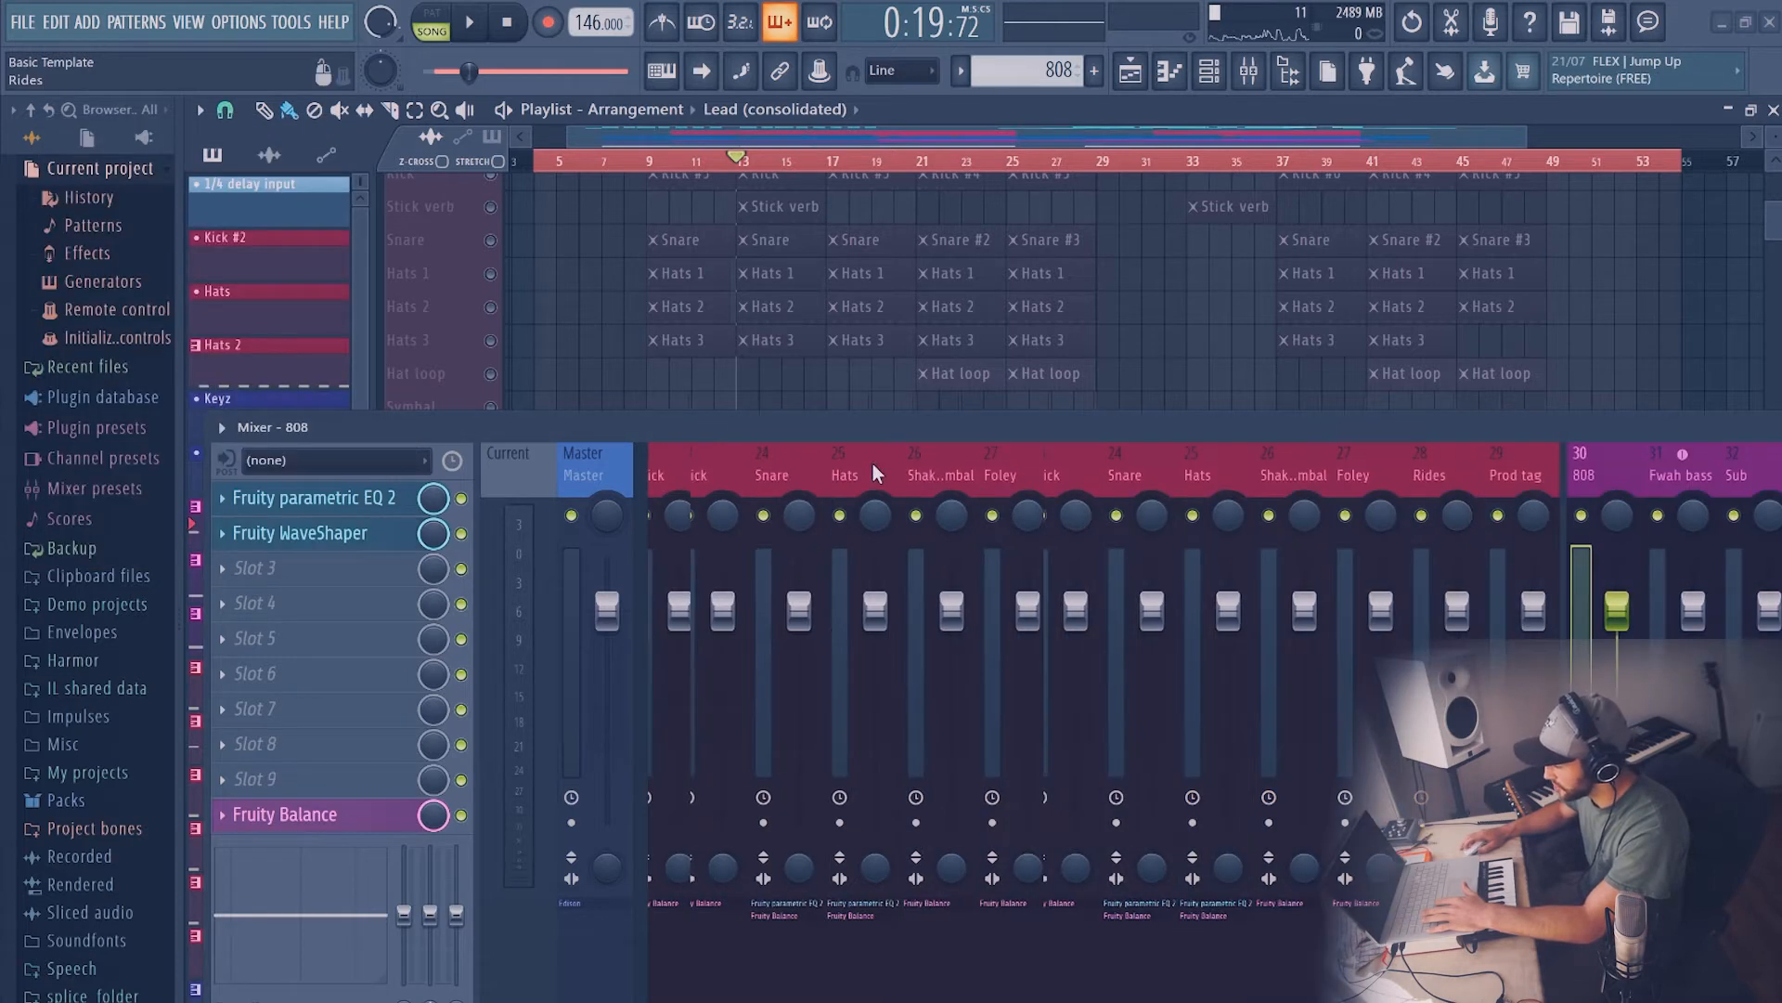
Check the Fruity Compressor and Fruity Limiter settings on the BASS mixer track and close the mixer
scroll(873, 464, up, 8)
click(1187, 475)
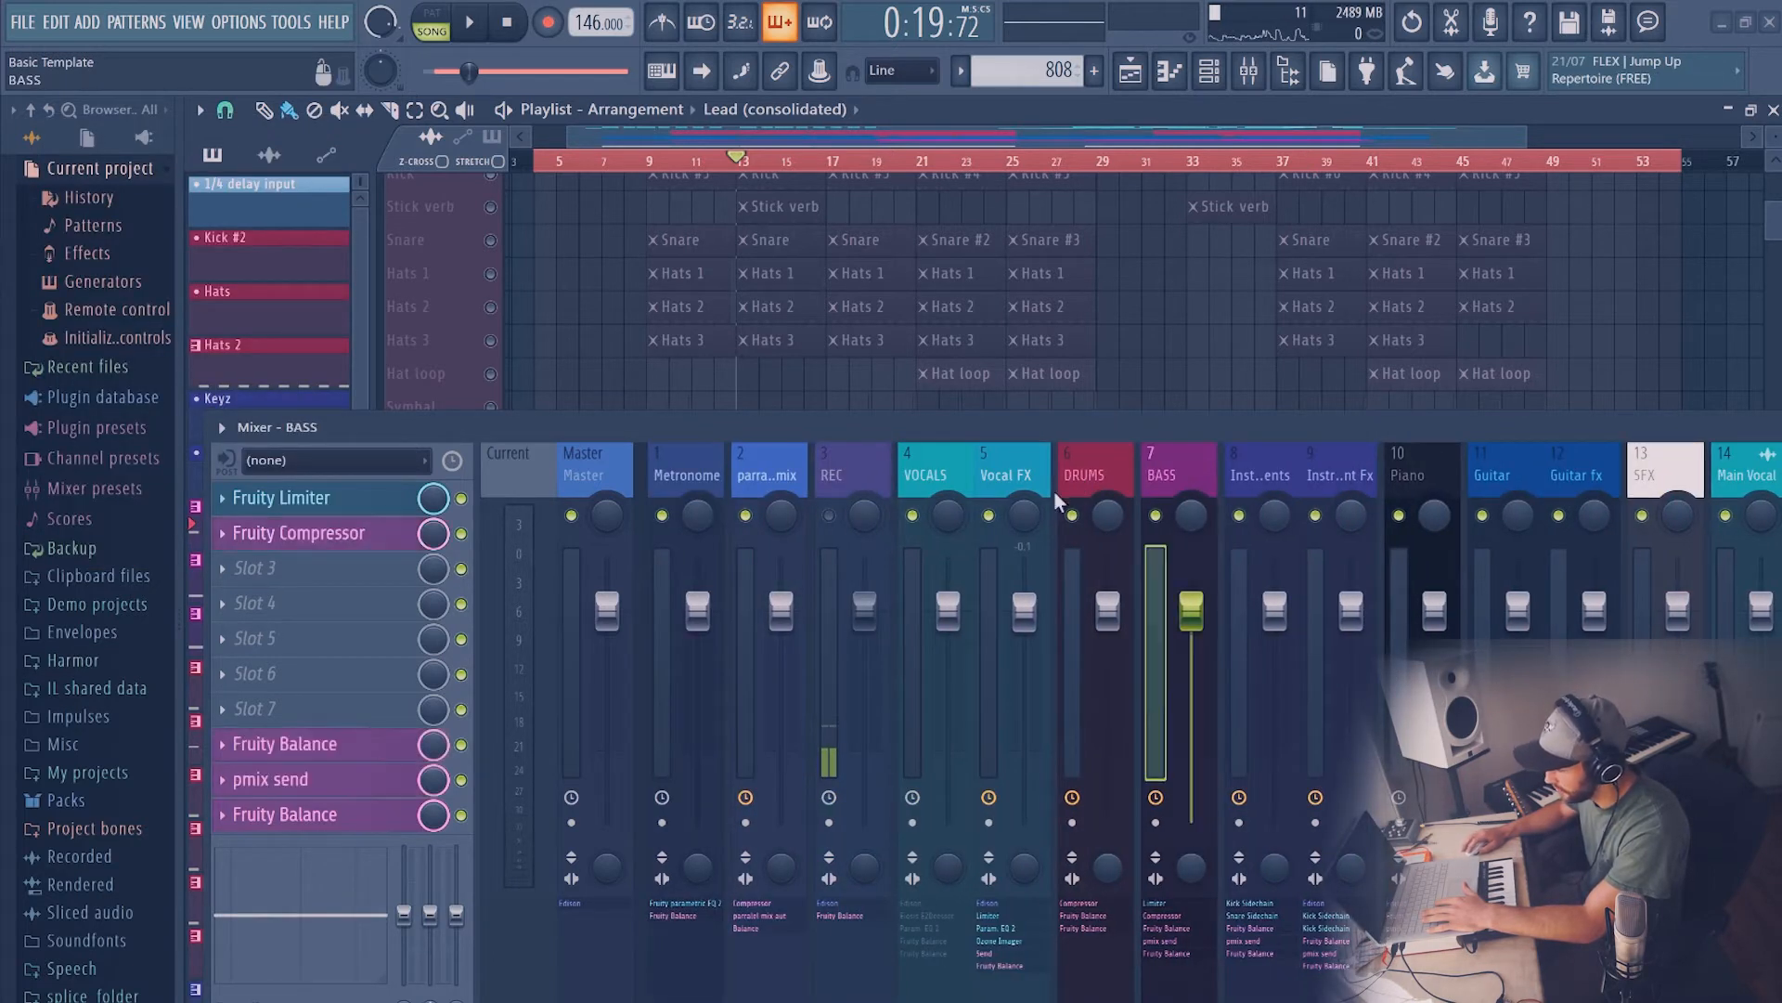
click(355, 546)
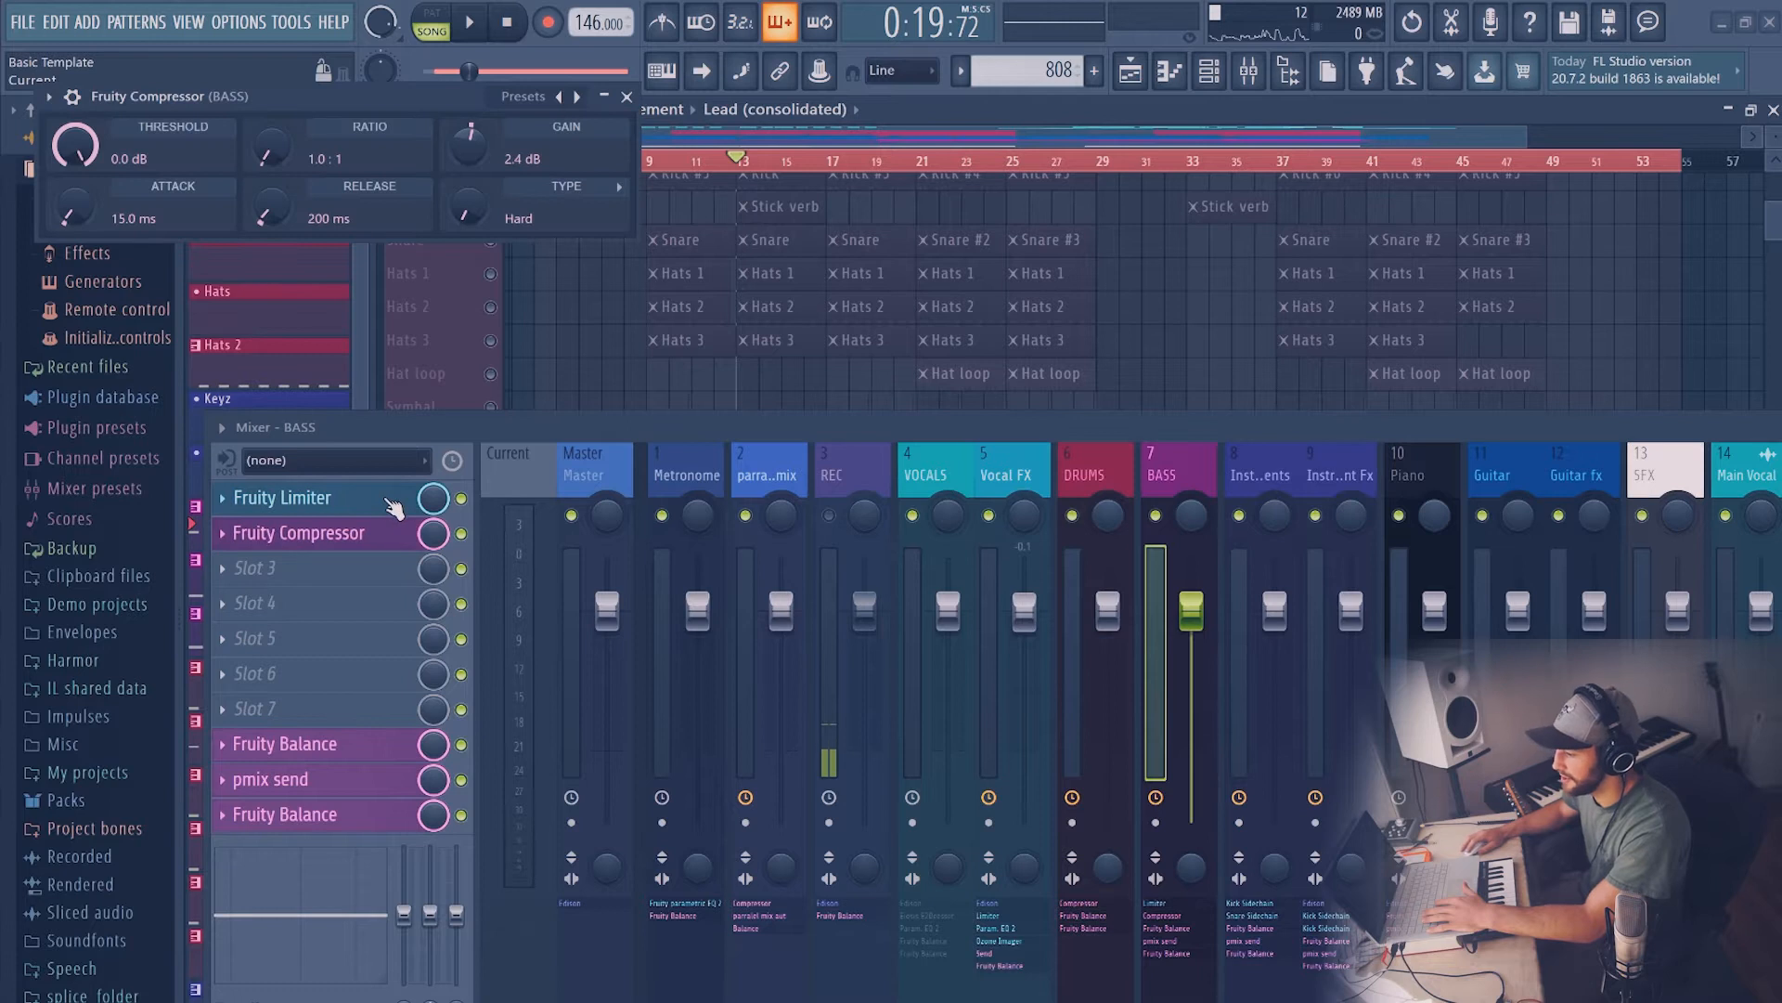
click(393, 511)
click(745, 67)
key(F9)
Enable the Drums group alongside the guitars and 808 and move the playhead to bar 9
scroll(715, 374, up, 3)
scroll(714, 374, down, 3)
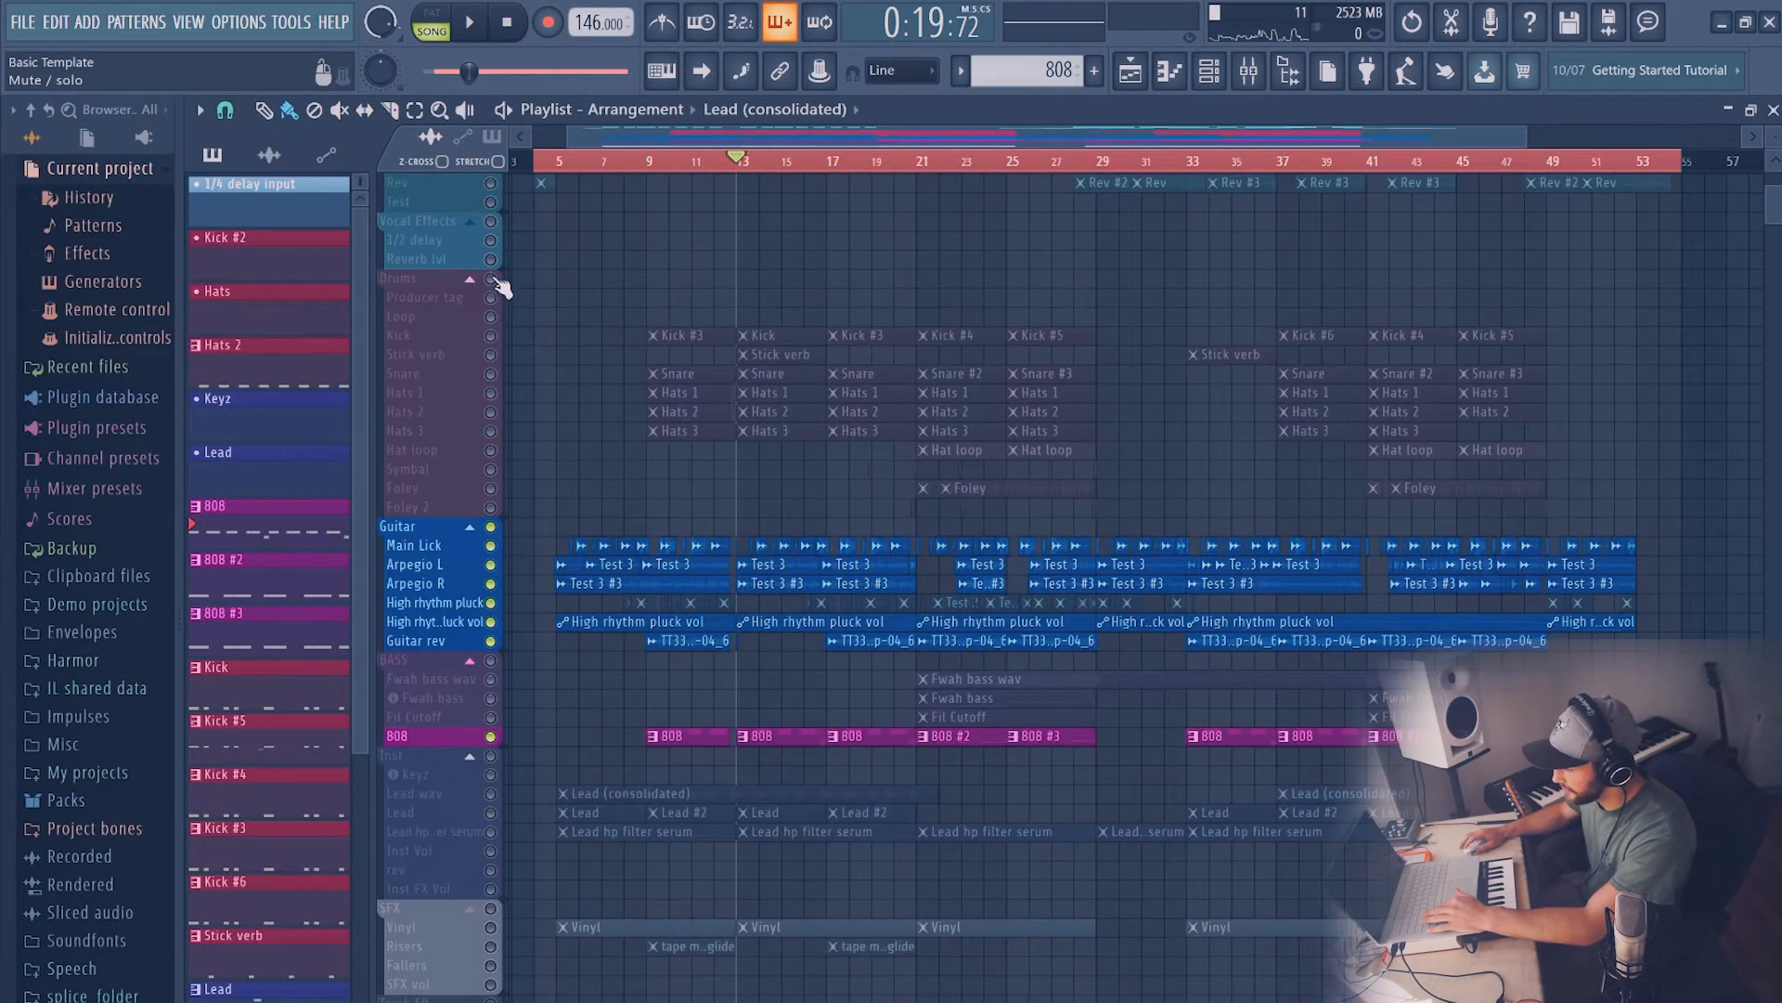
click(491, 278)
click(658, 165)
scroll(667, 247, up, 3)
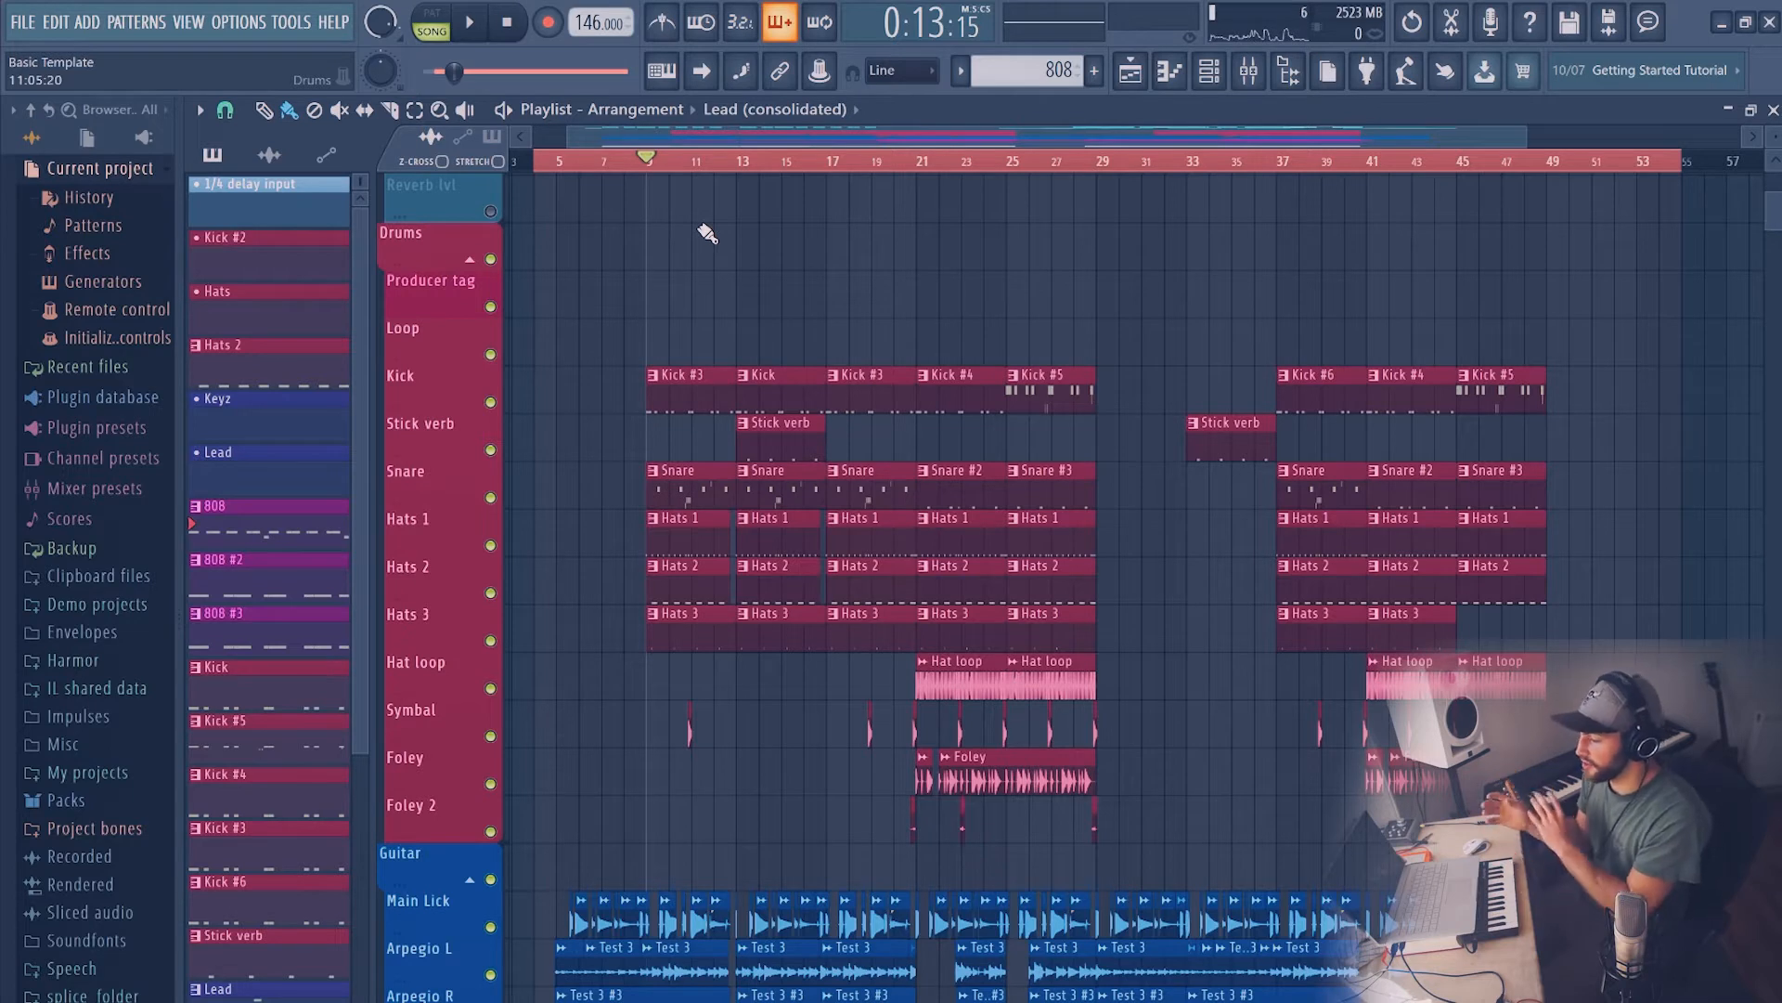
Play the drums with the guitars and 808 from bar 9, follow the clips in the arrangement and stop playback
key(space)
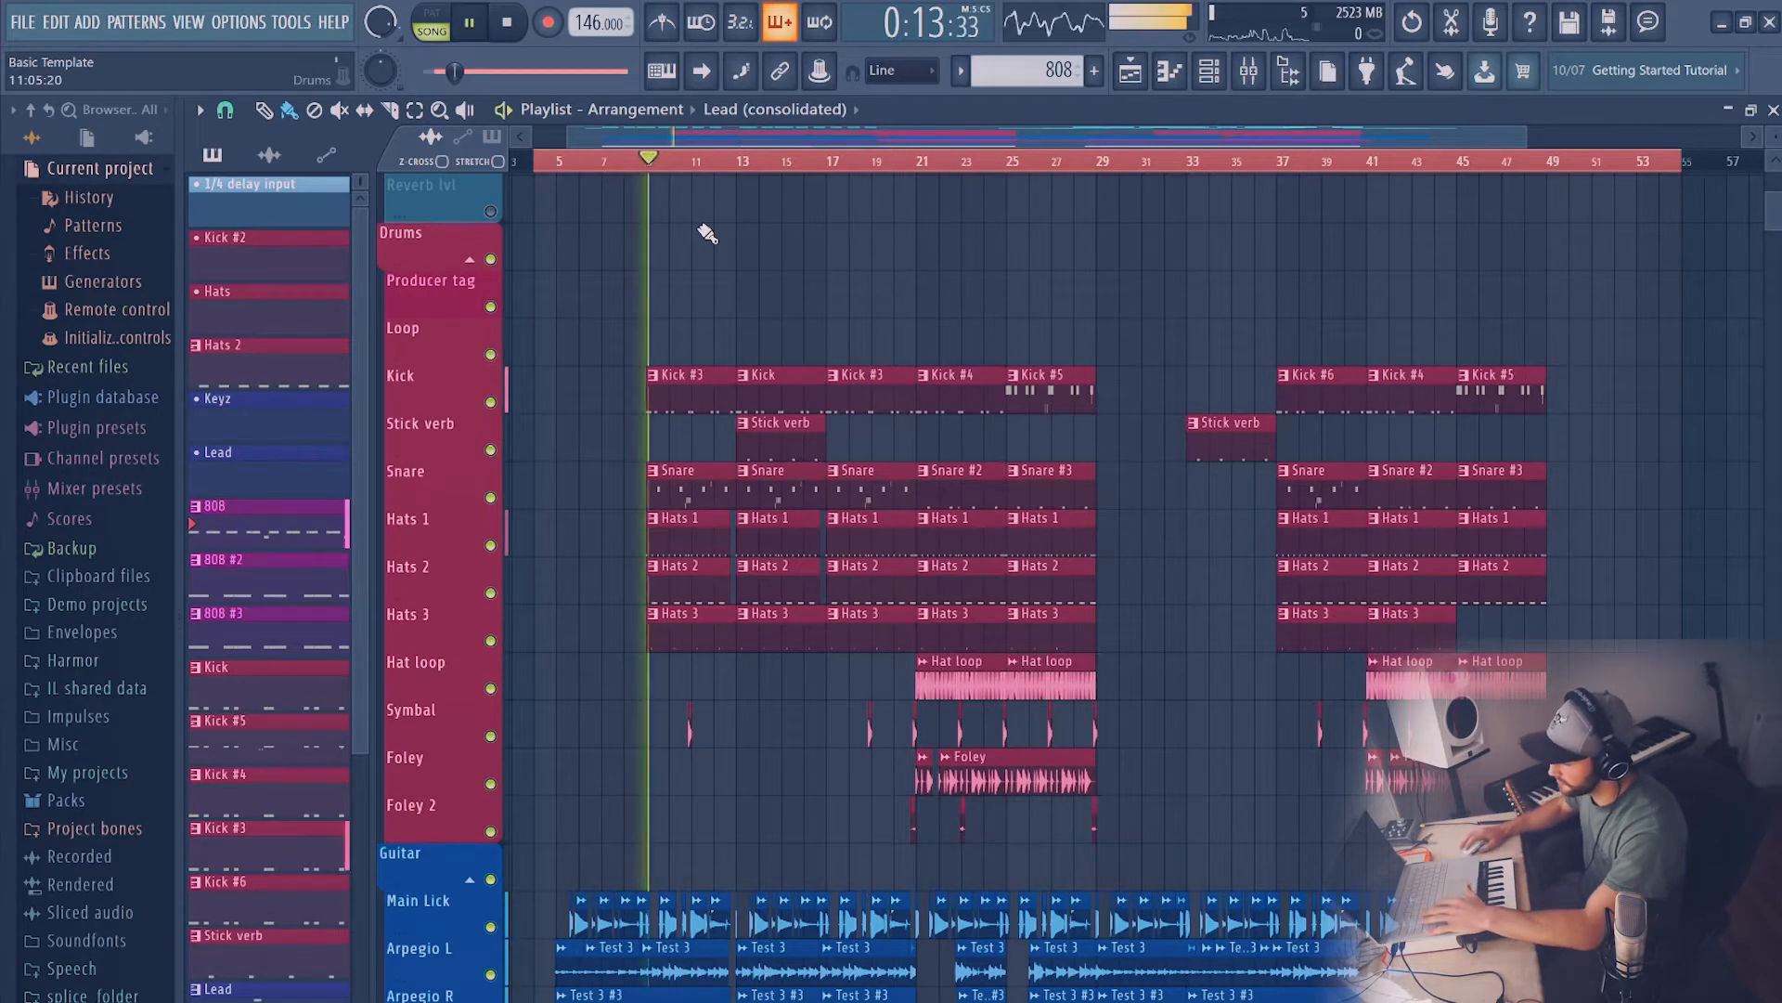
scroll(695, 366, down, 2)
scroll(694, 367, down, 3)
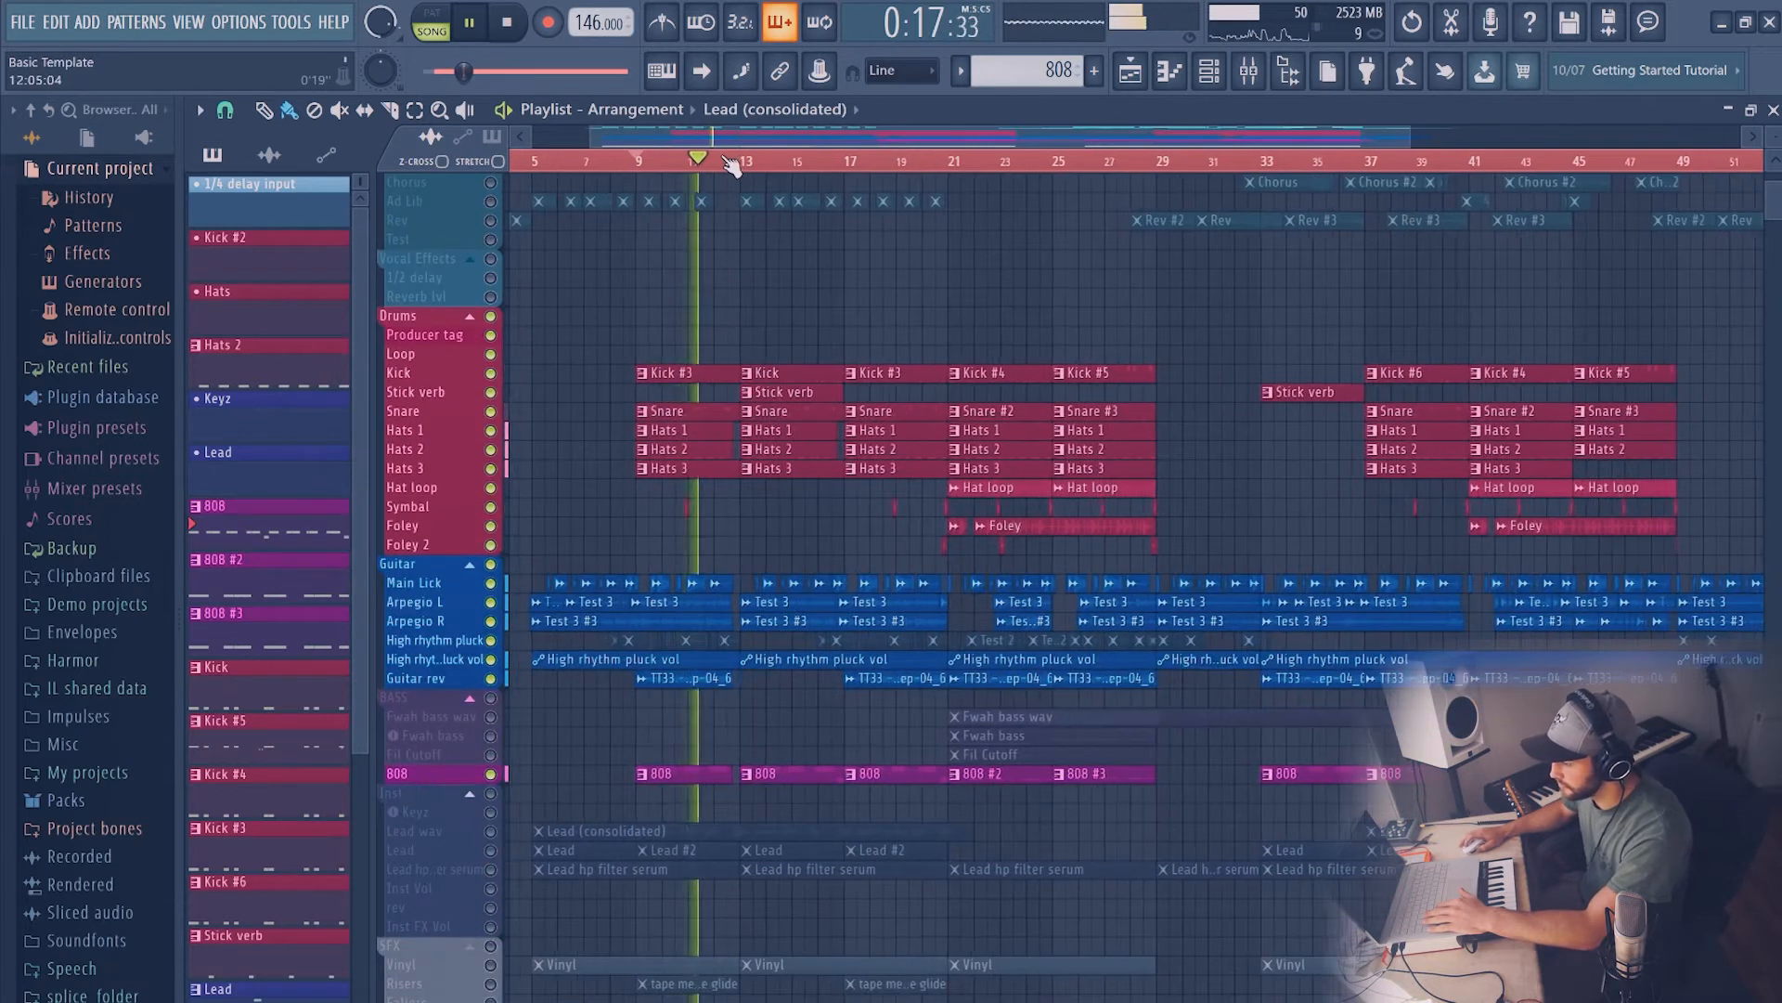
scroll(779, 369, up, 3)
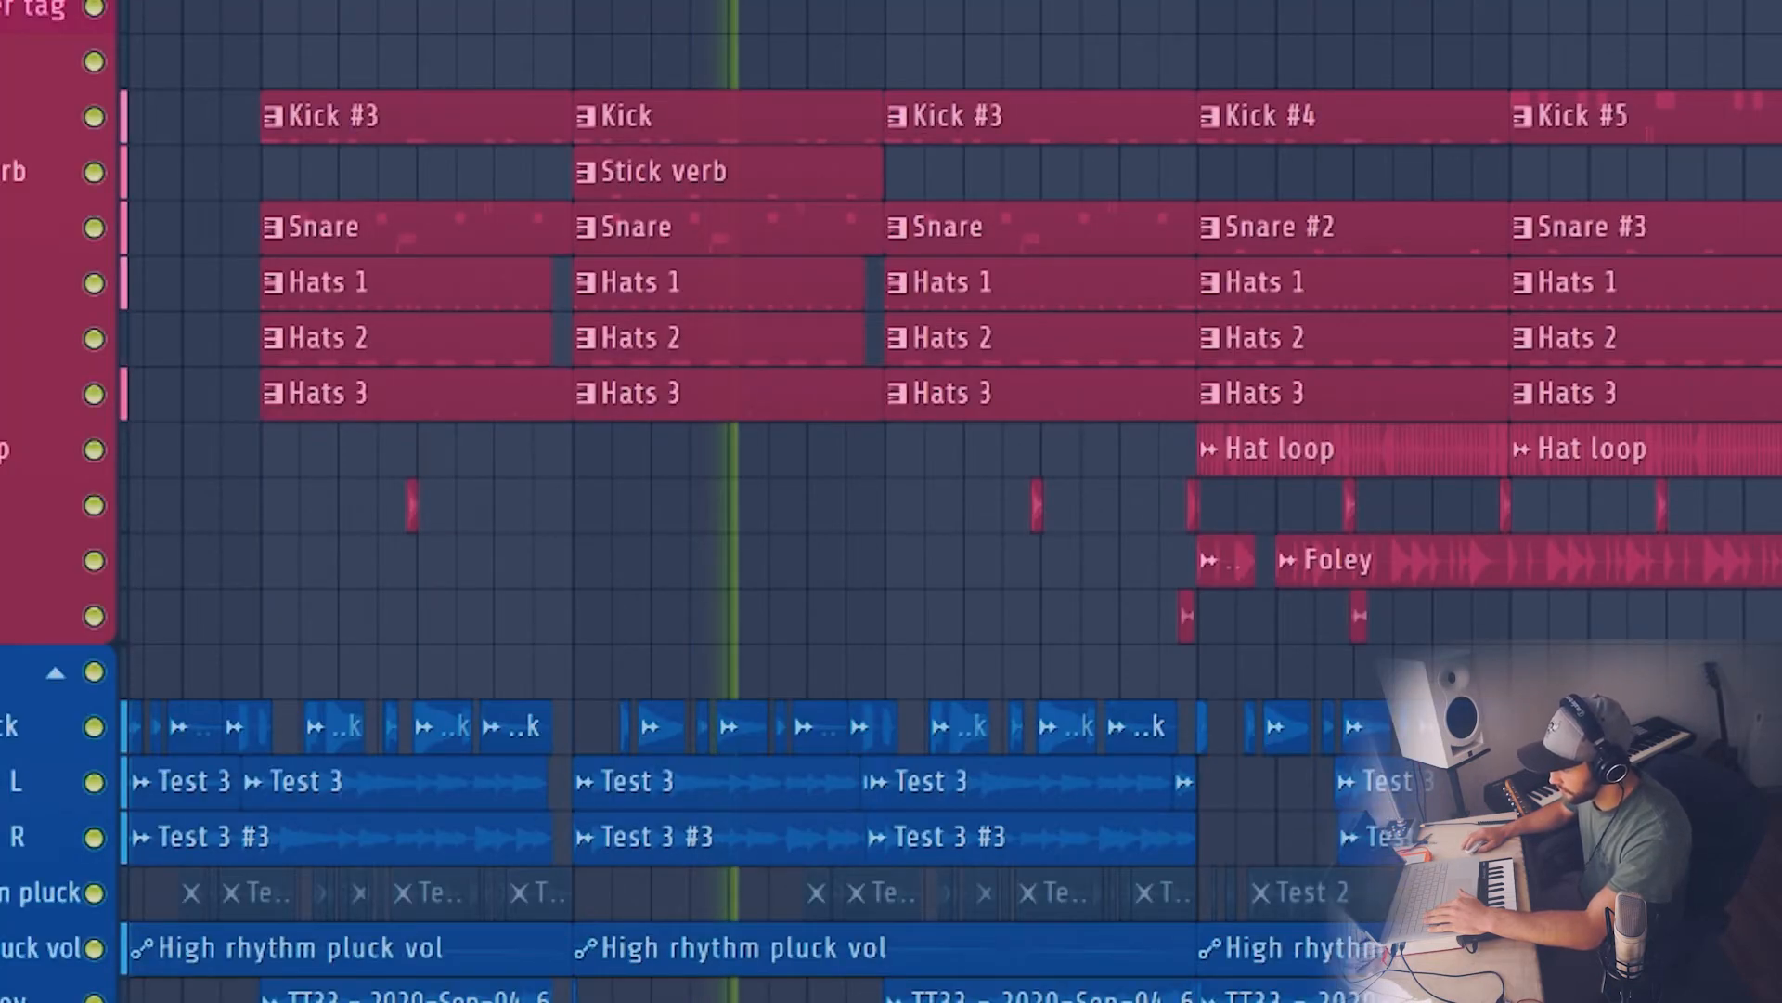
scroll(857, 91, up, 3)
scroll(857, 90, up, 1)
key(space)
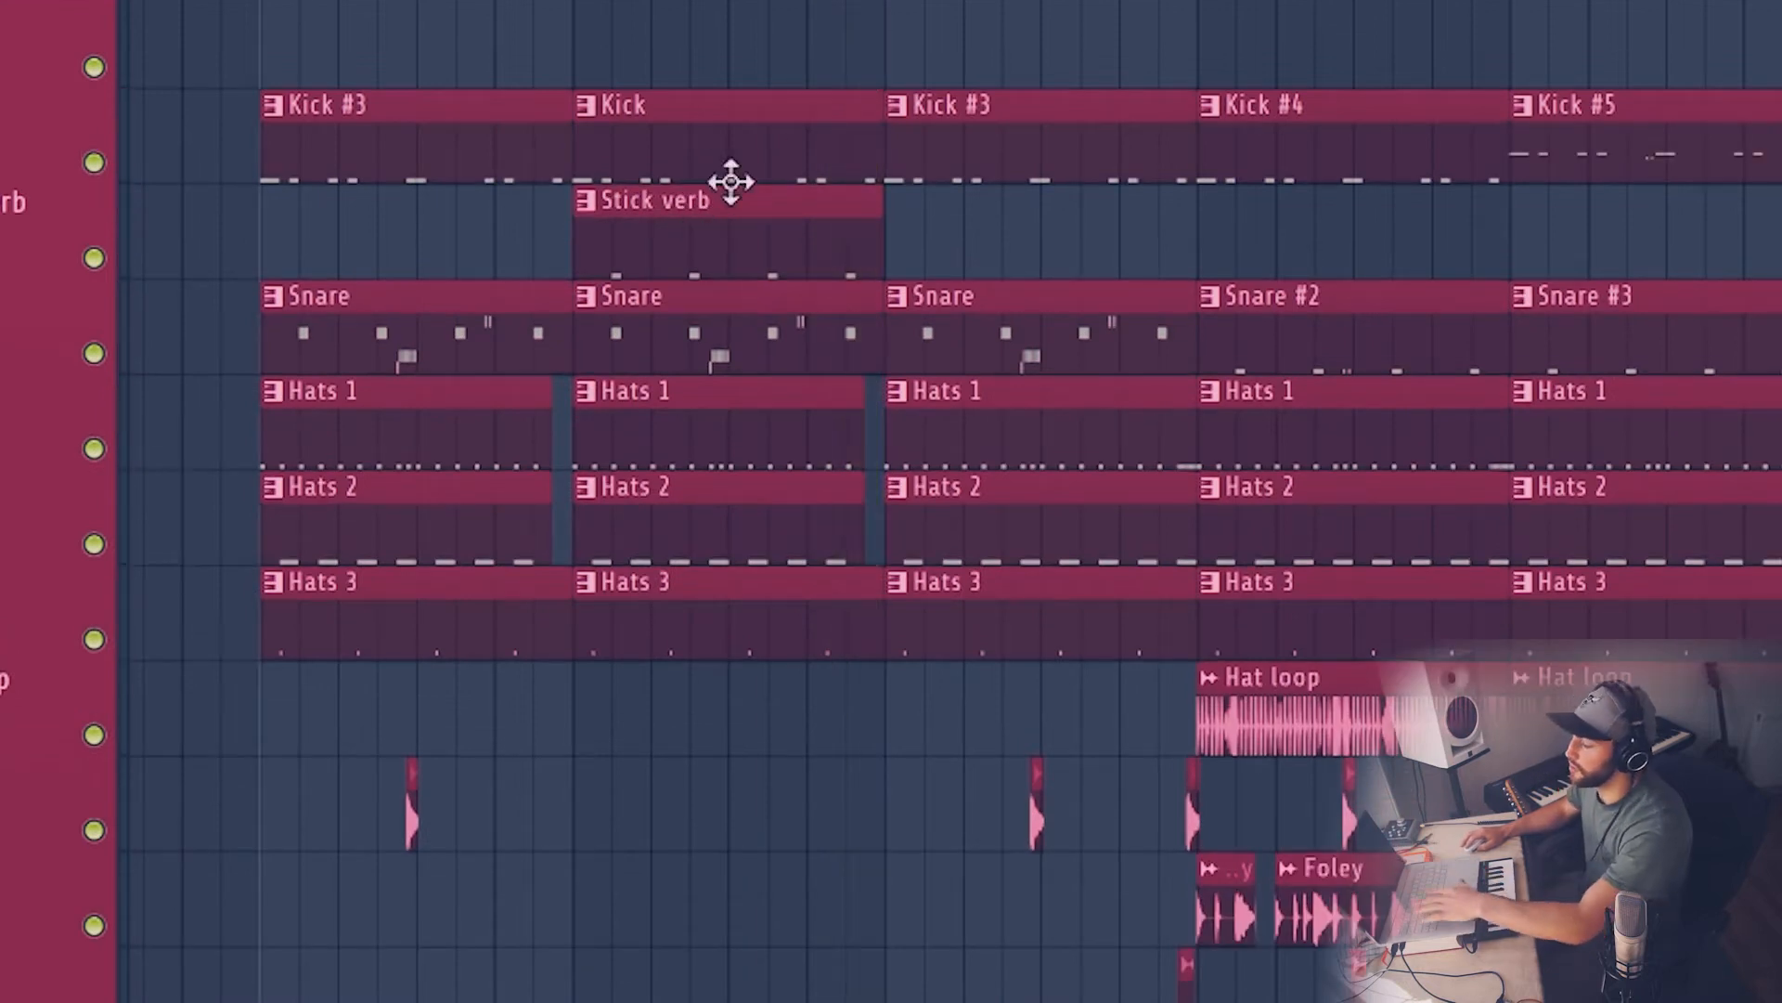
Play the arrangement from bar 33, where the second Stick verb clip starts
scroll(552, 502, down, 4)
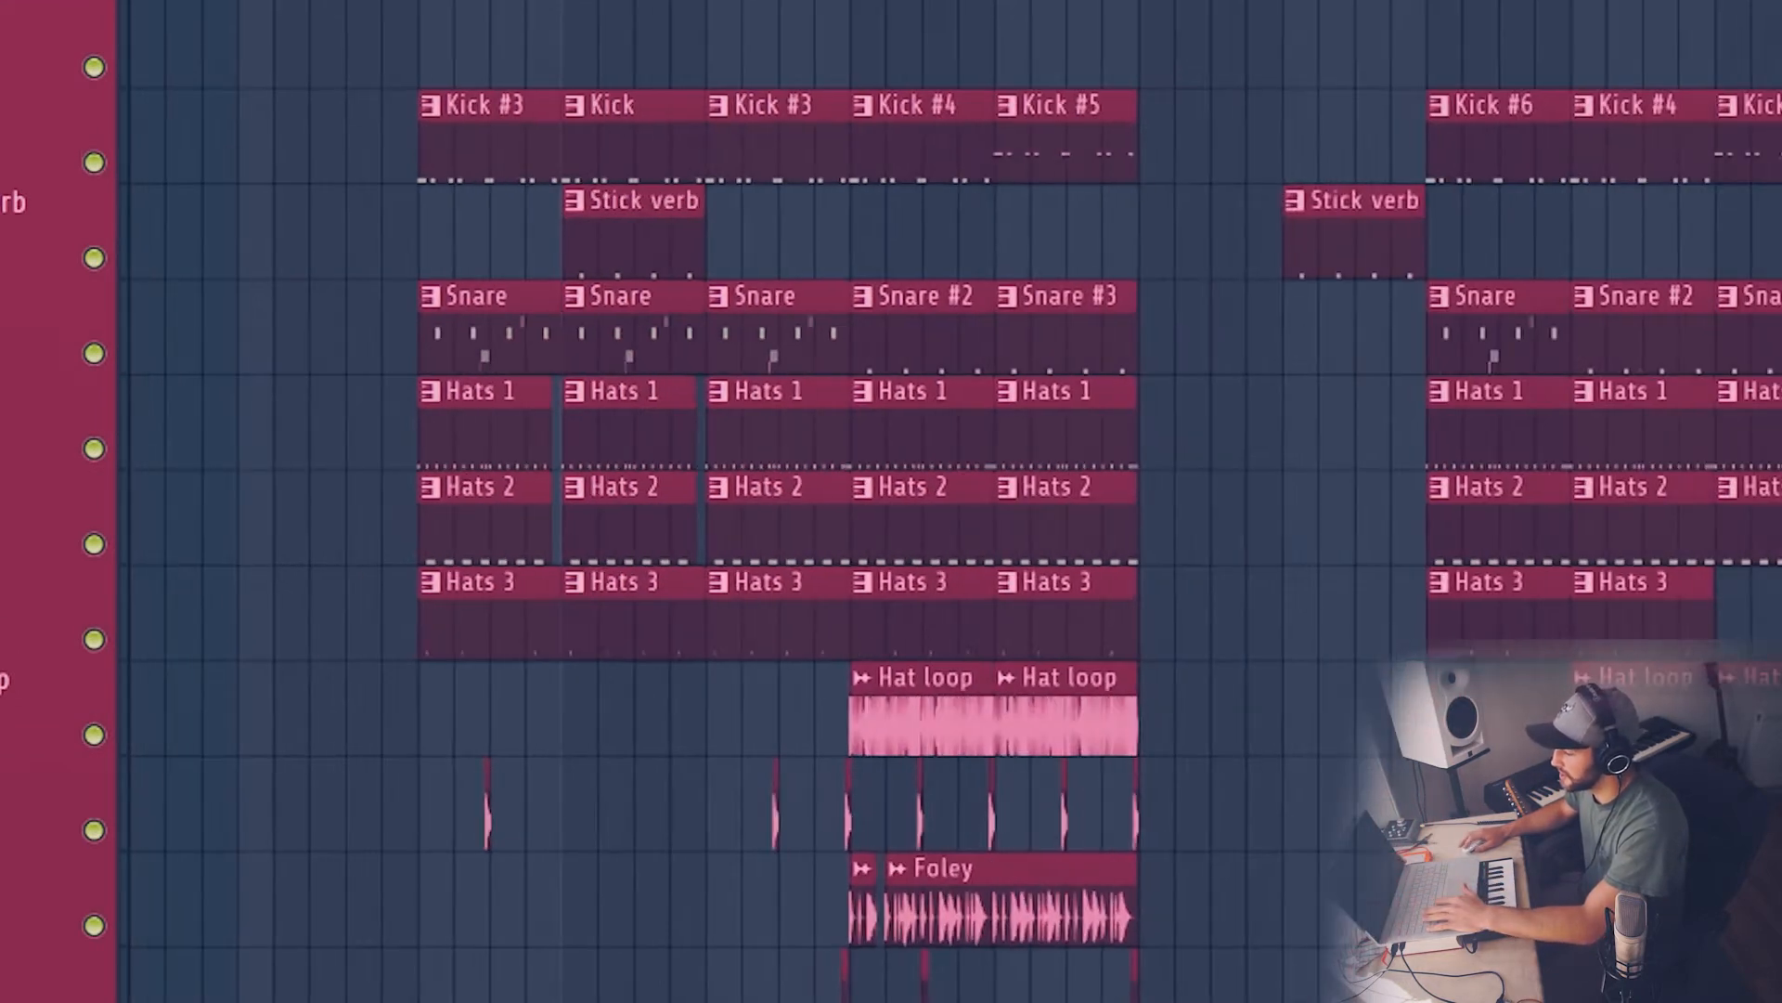
key(space)
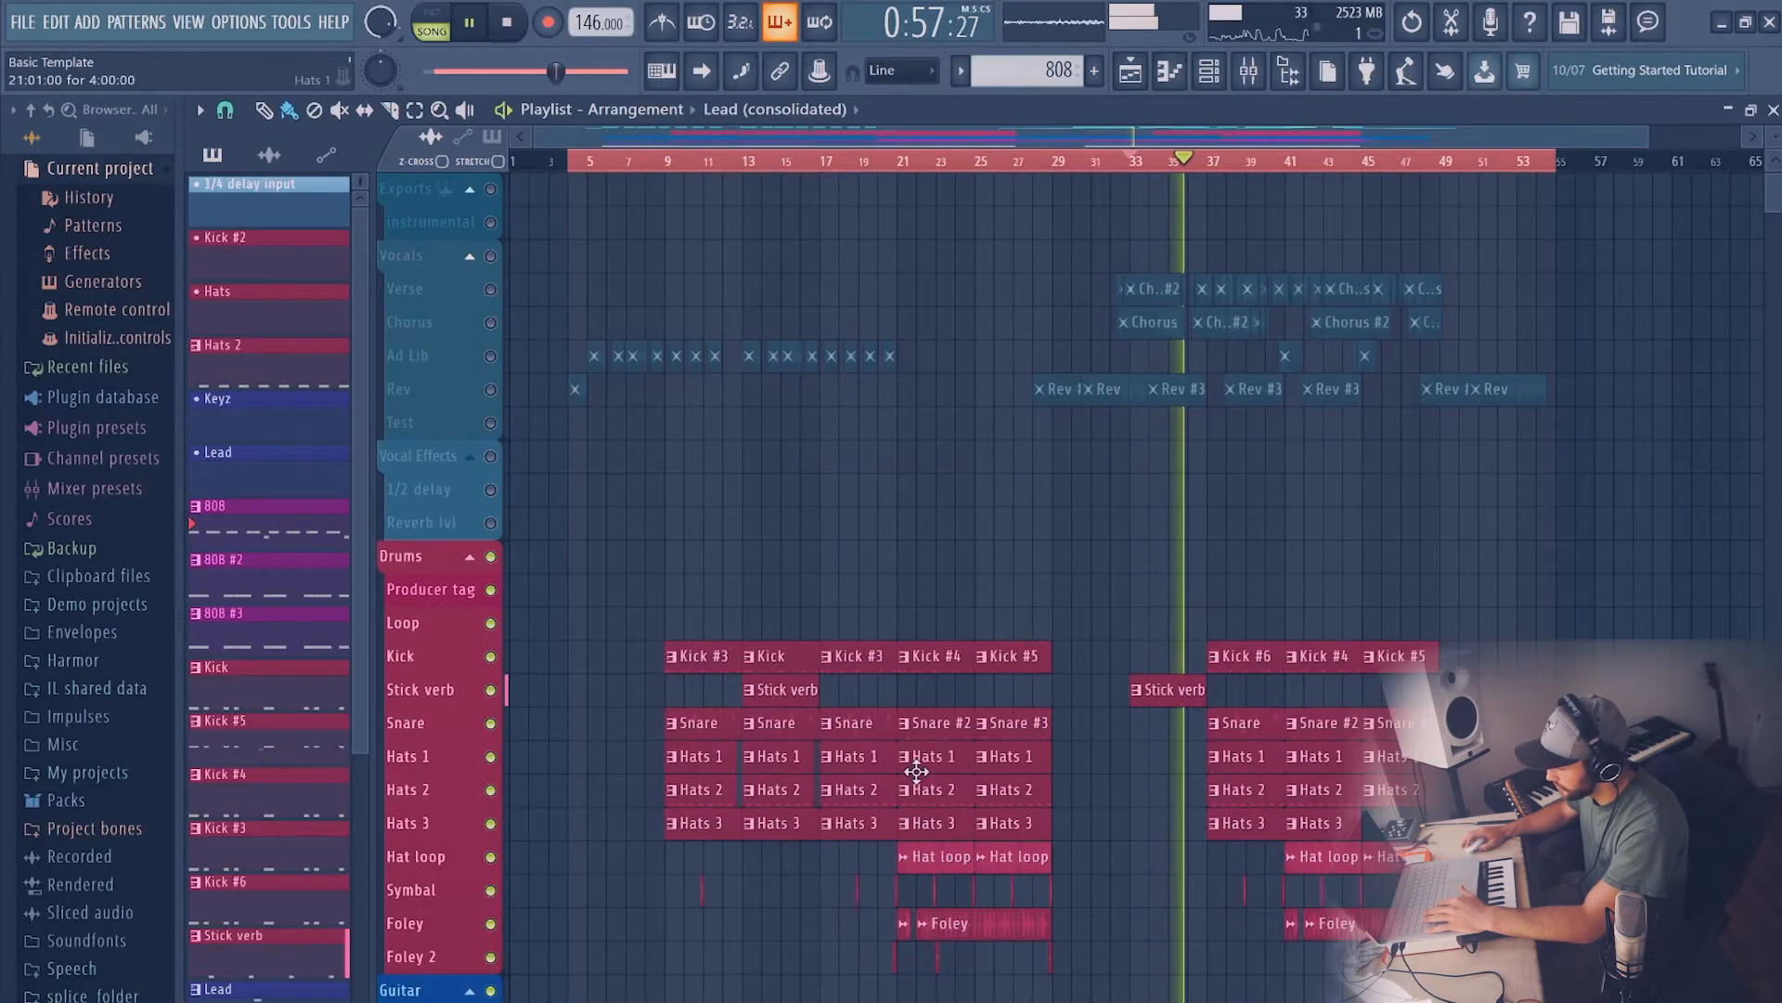
scroll(929, 807, down, 5)
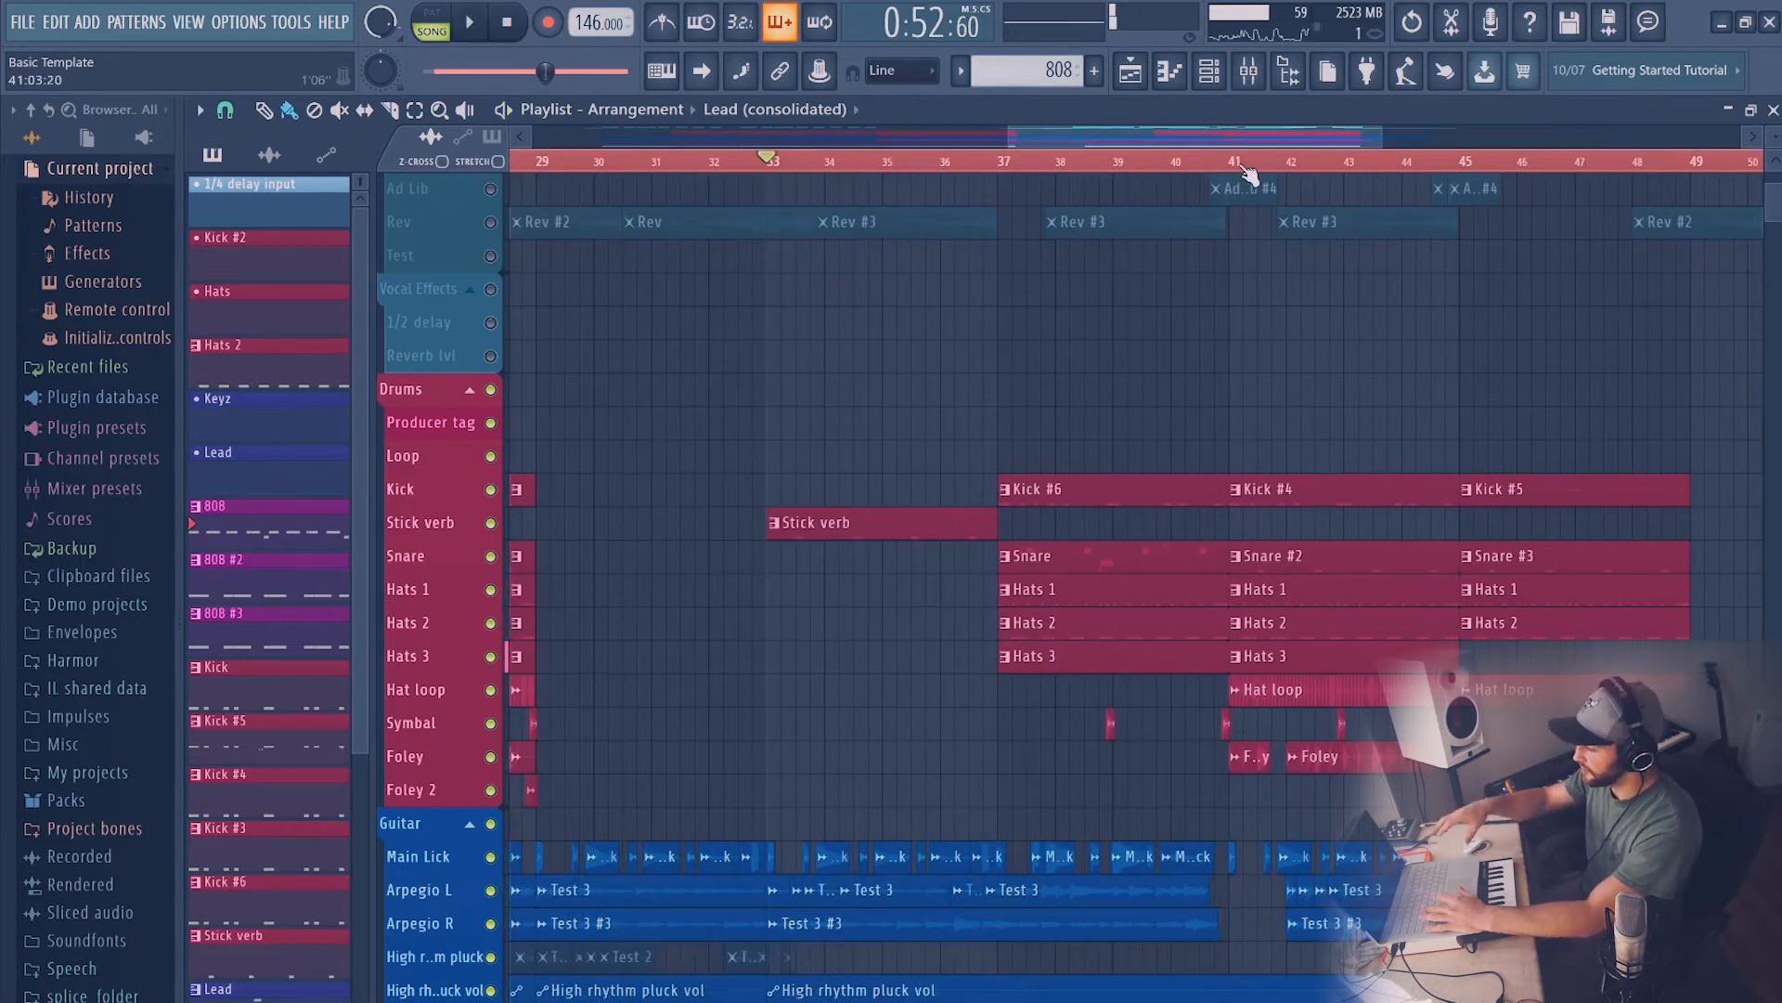
Move the playhead to bar 41, play the drums with the guitars up to bar 49 and stop playback
click(1233, 160)
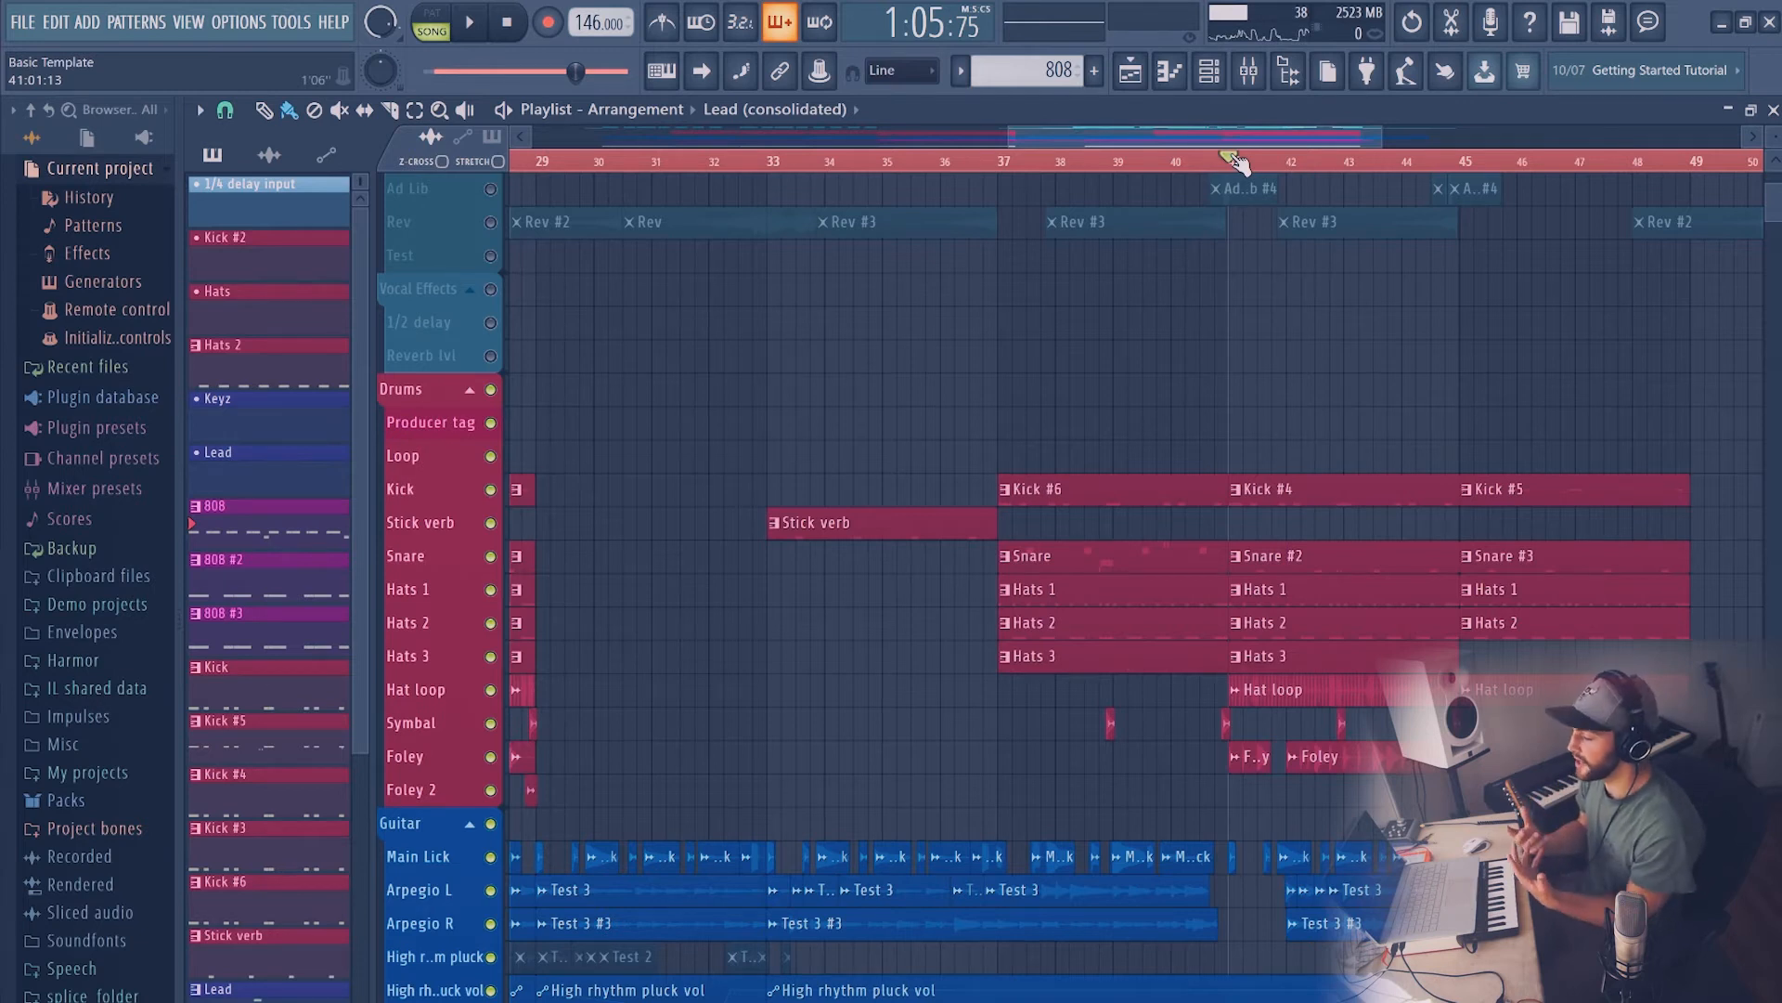
key(space)
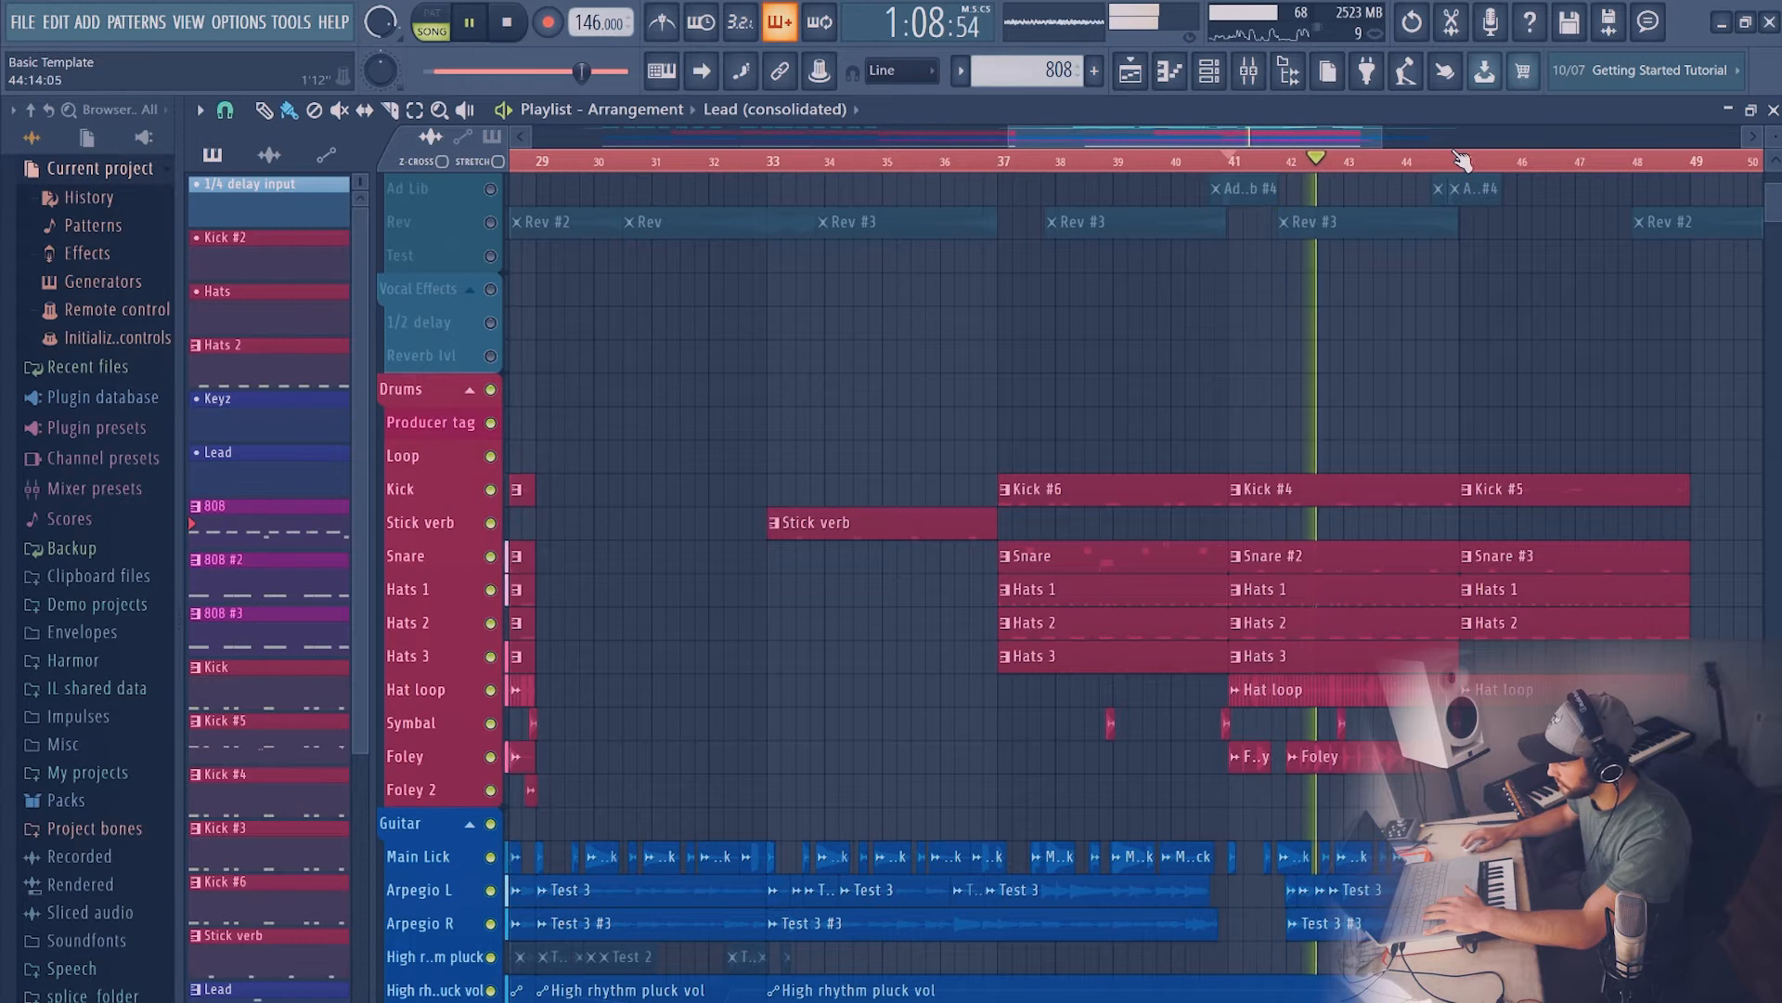
scroll(1545, 169, up, 2)
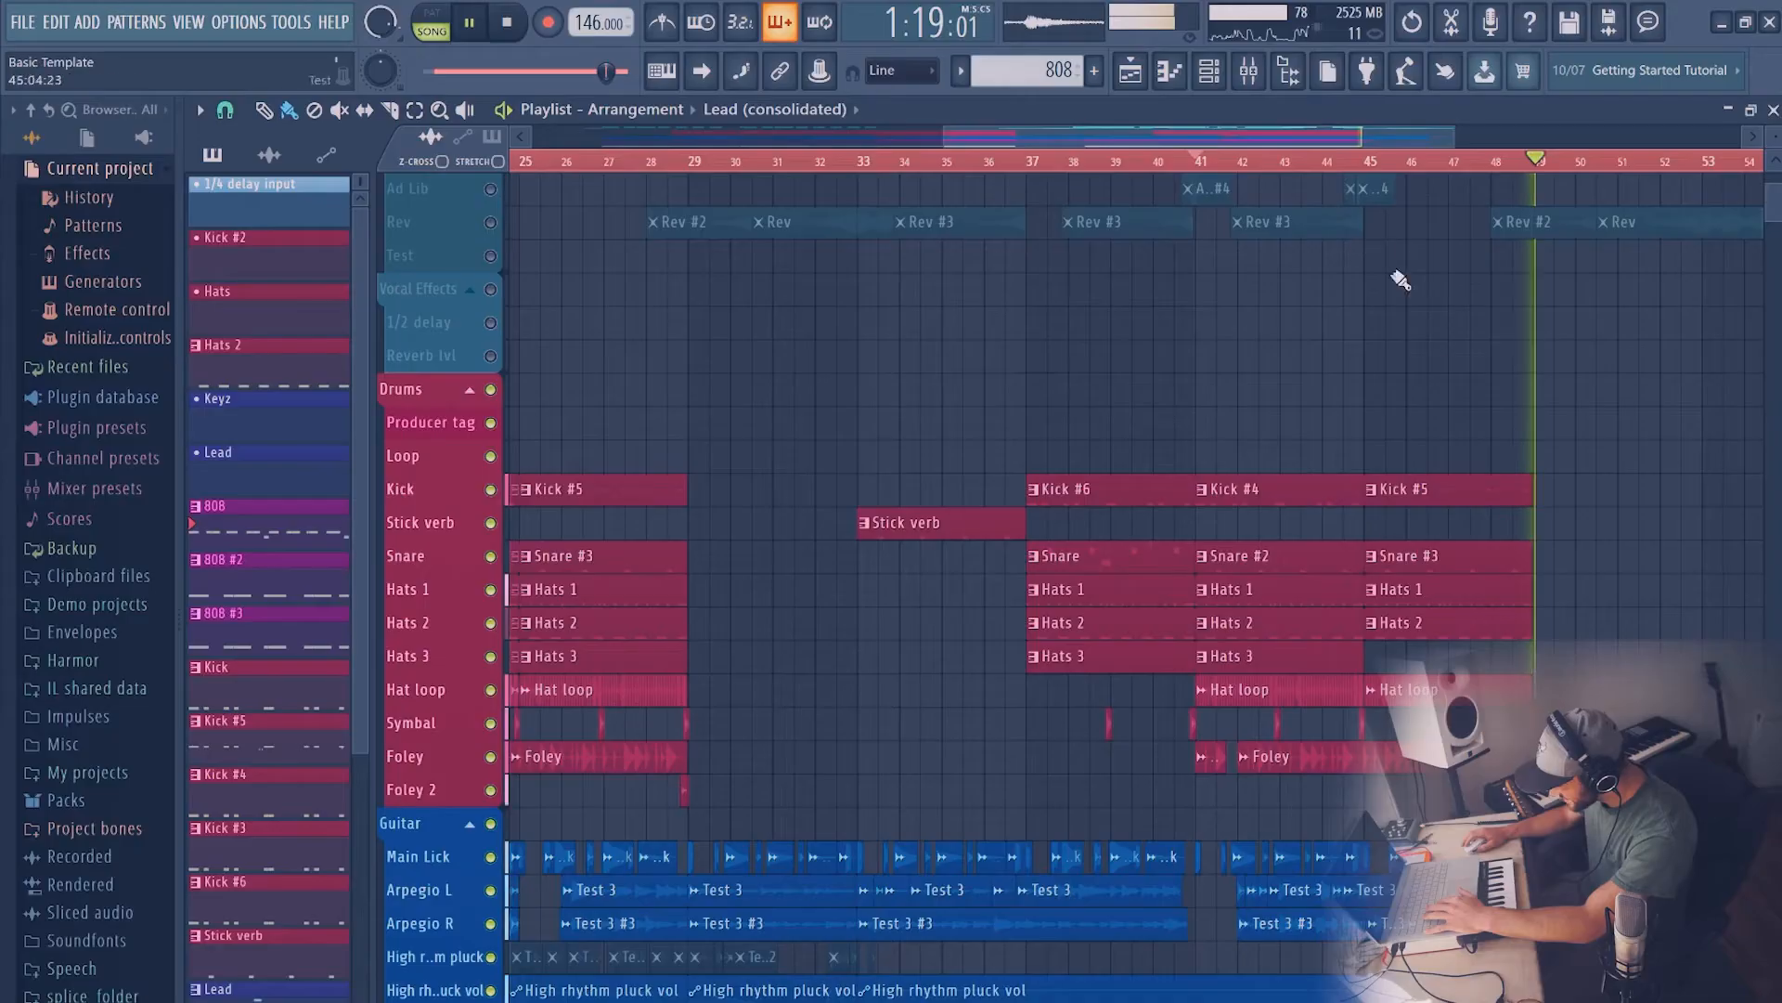
key(space)
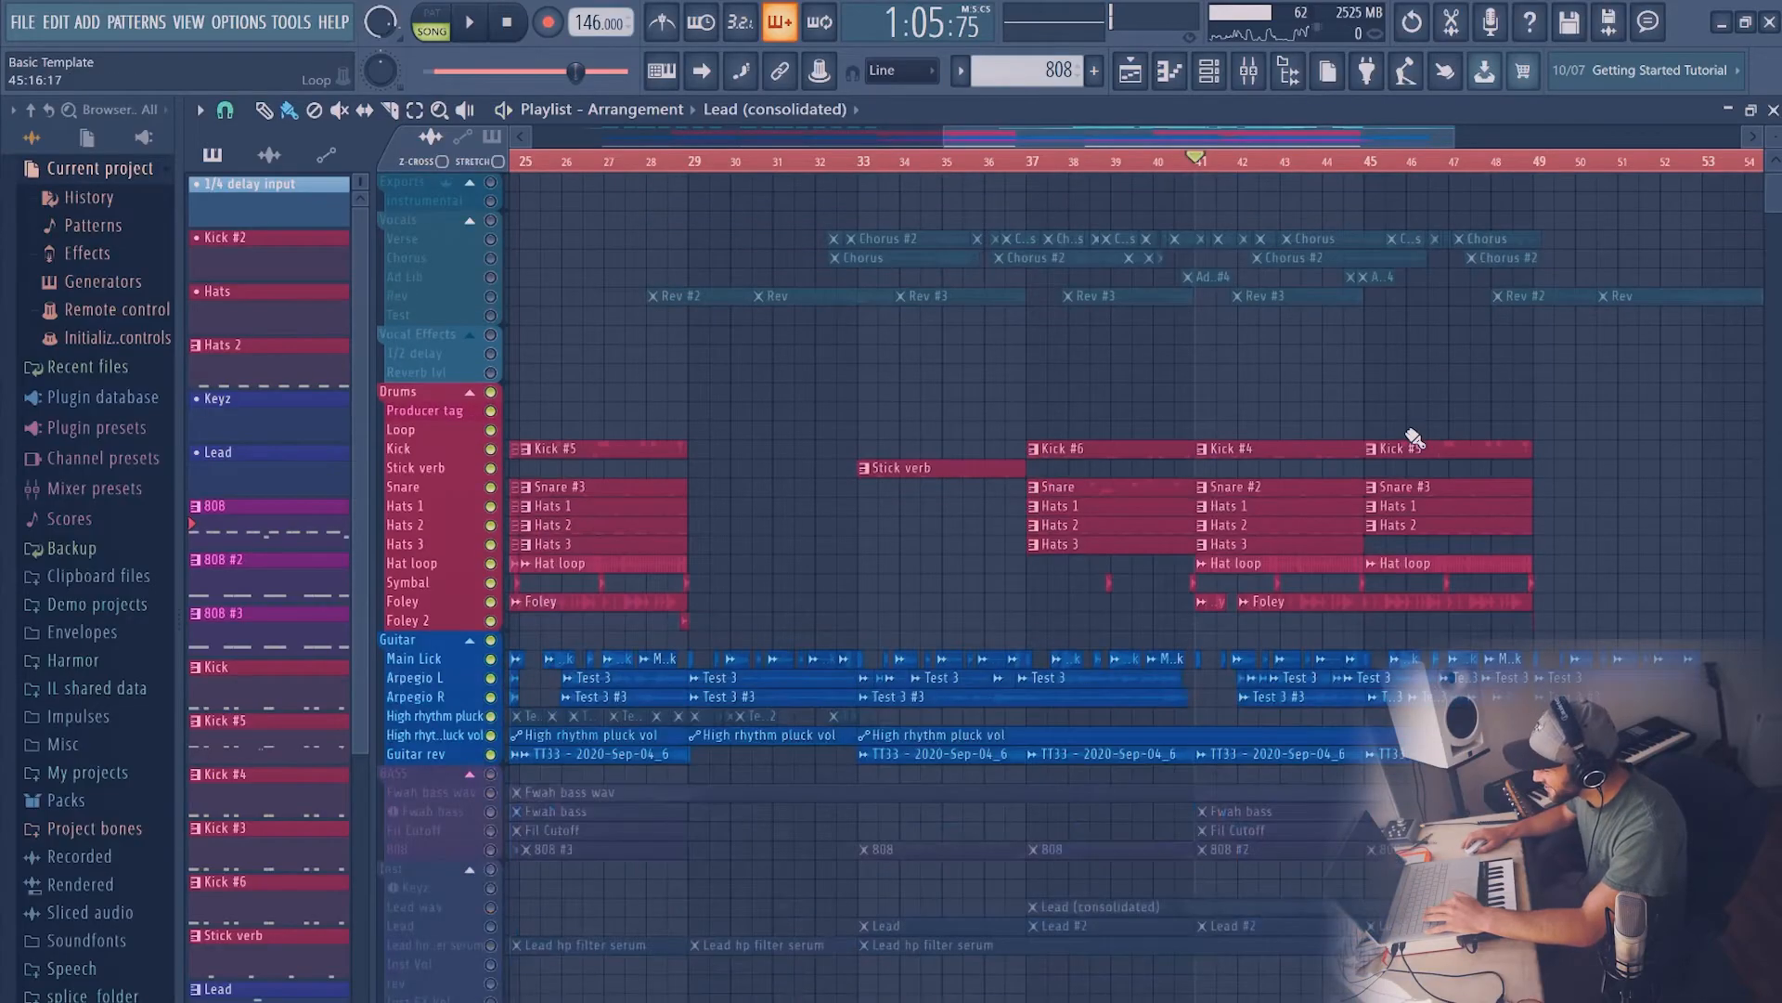
Solo the Hat loop track, play it from bar 41 and stop playback
scroll(895, 560, up, 5)
right_click(479, 616)
click(471, 627)
right_click(492, 620)
key(space)
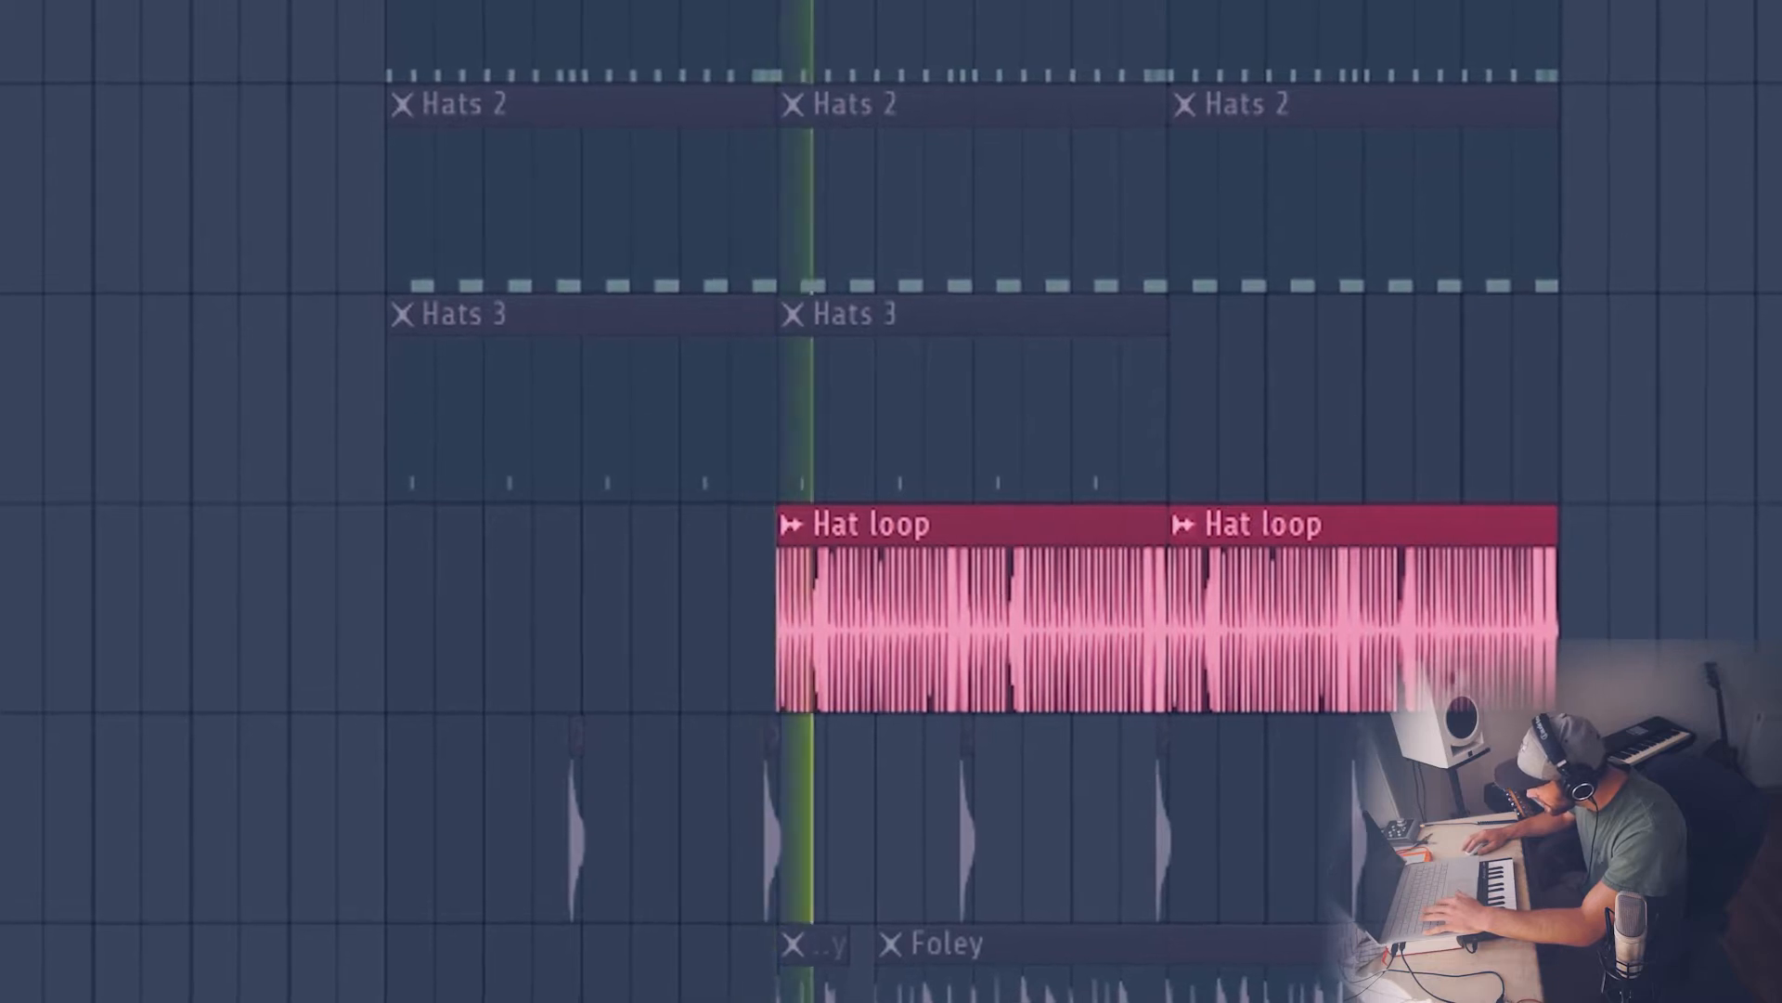
scroll(891, 501, up, 1)
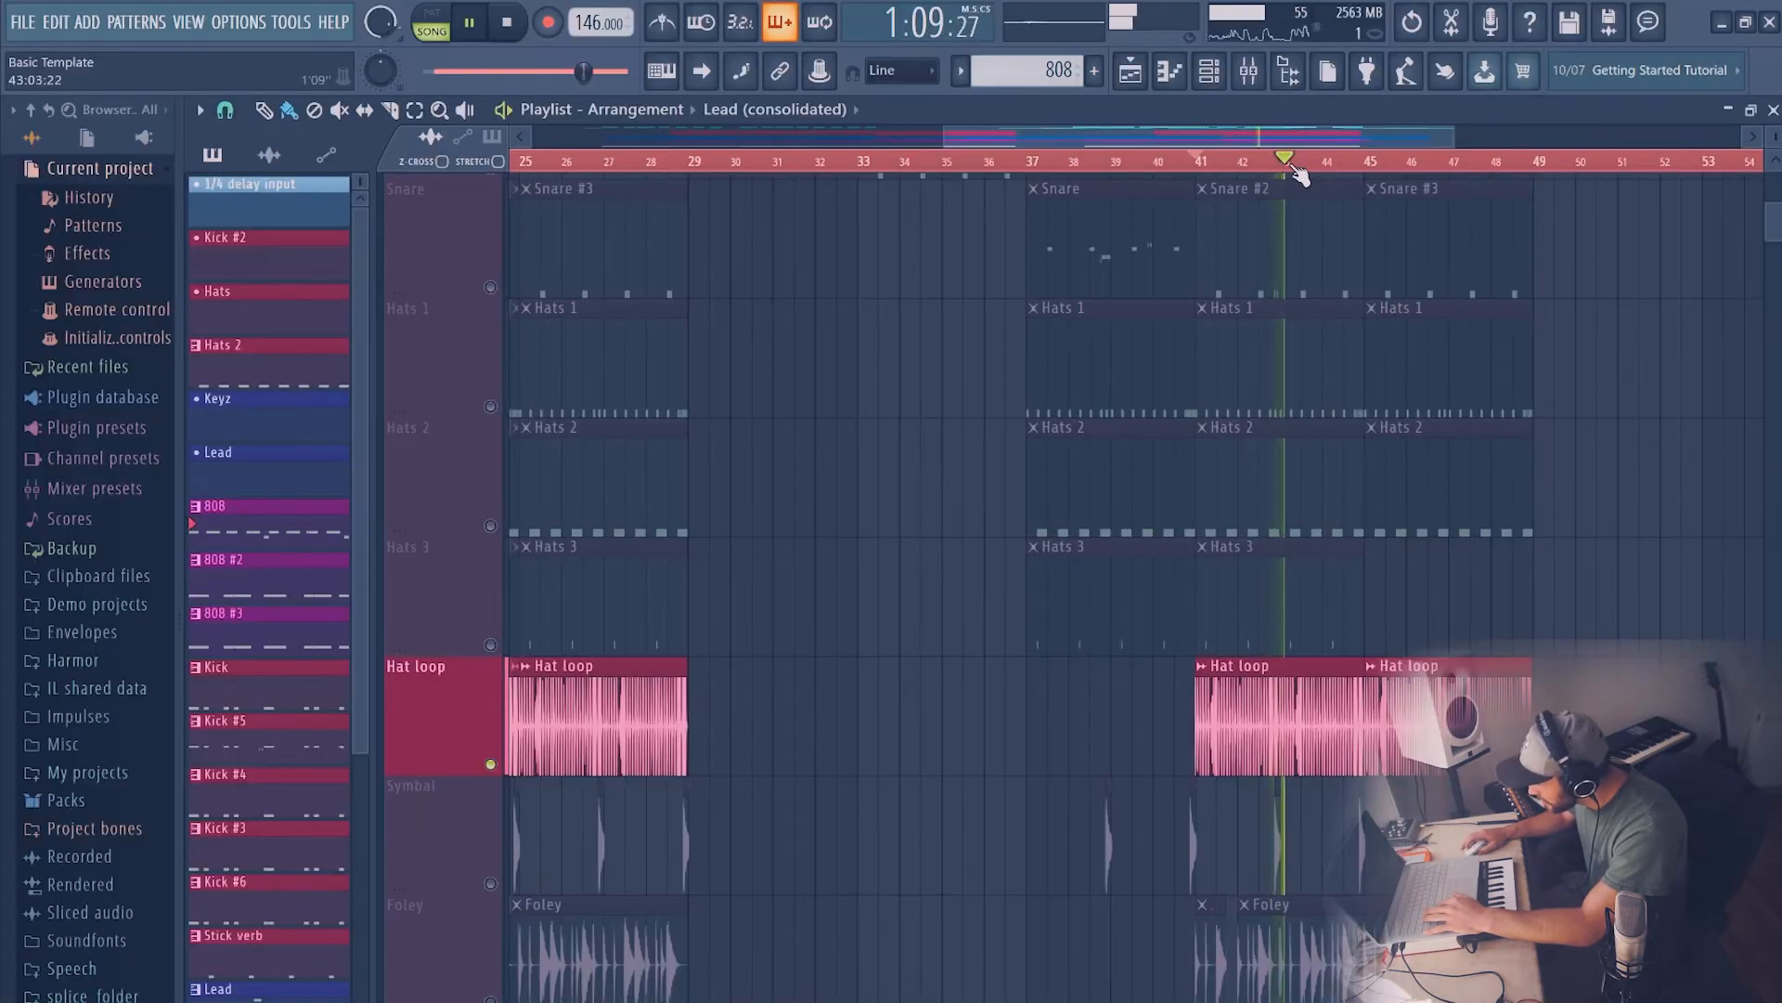
key(space)
Solo the Foley track, play it from bar 41 and stop playback
scroll(1299, 174, up, 3)
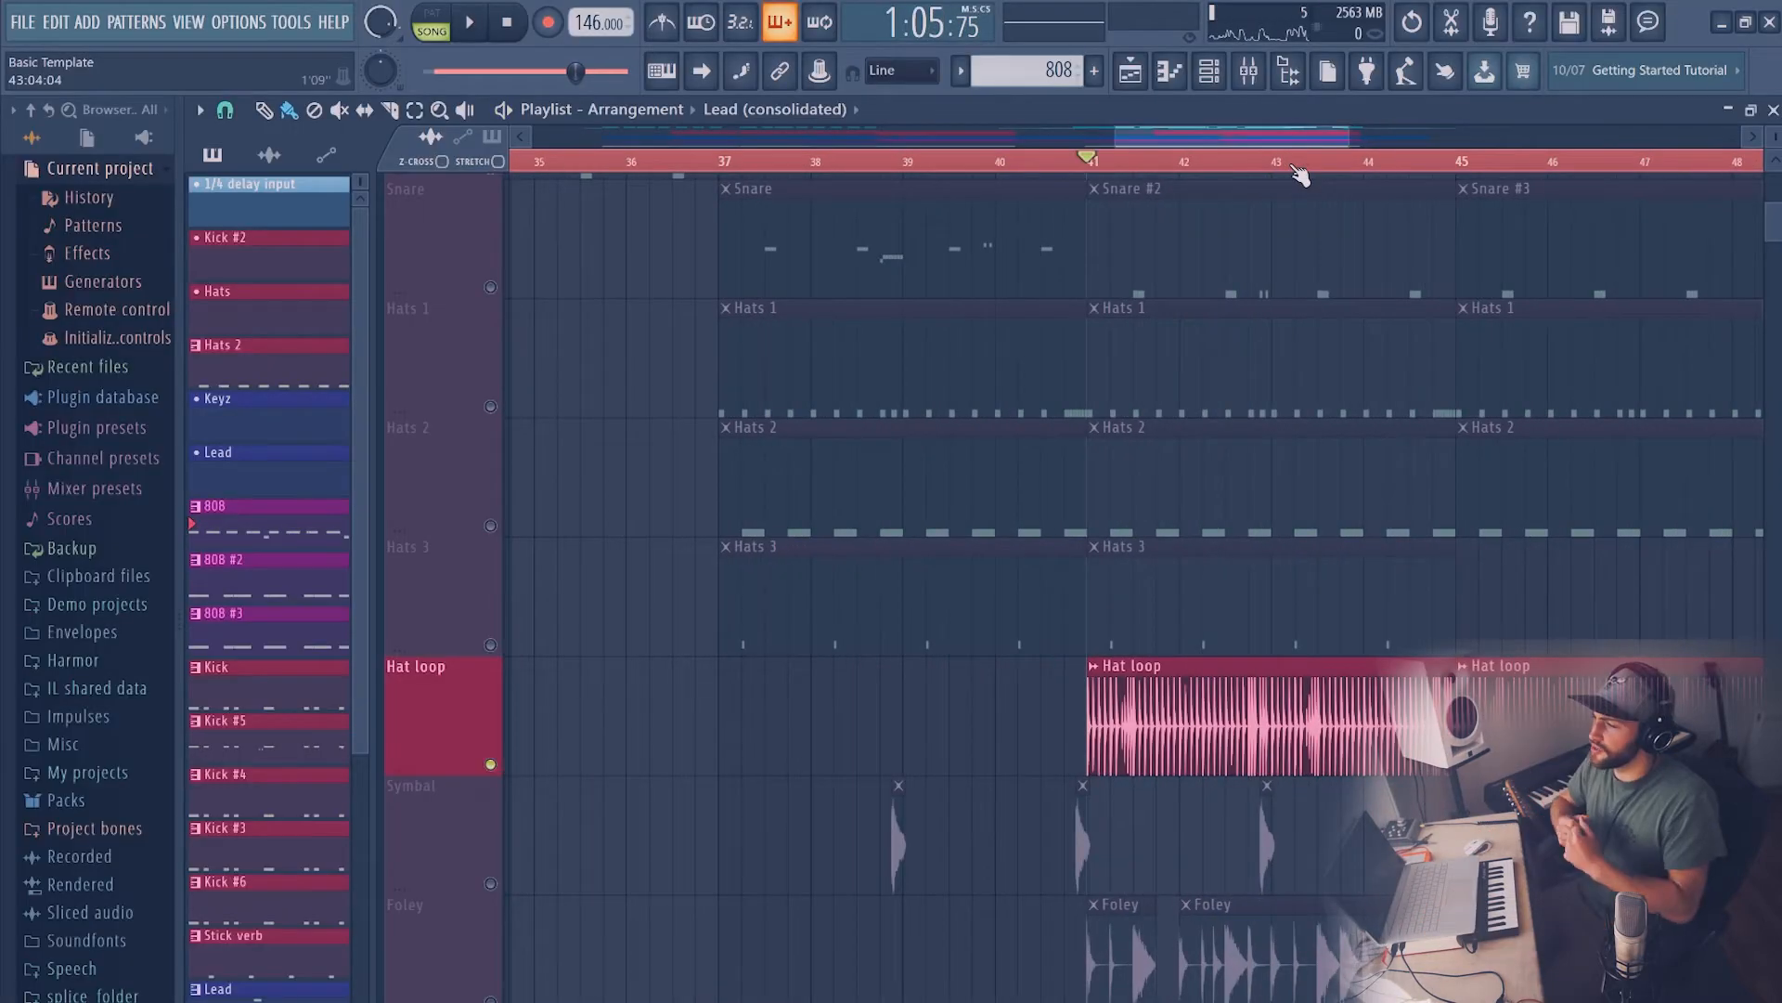
scroll(505, 526, down, 4)
click(490, 526)
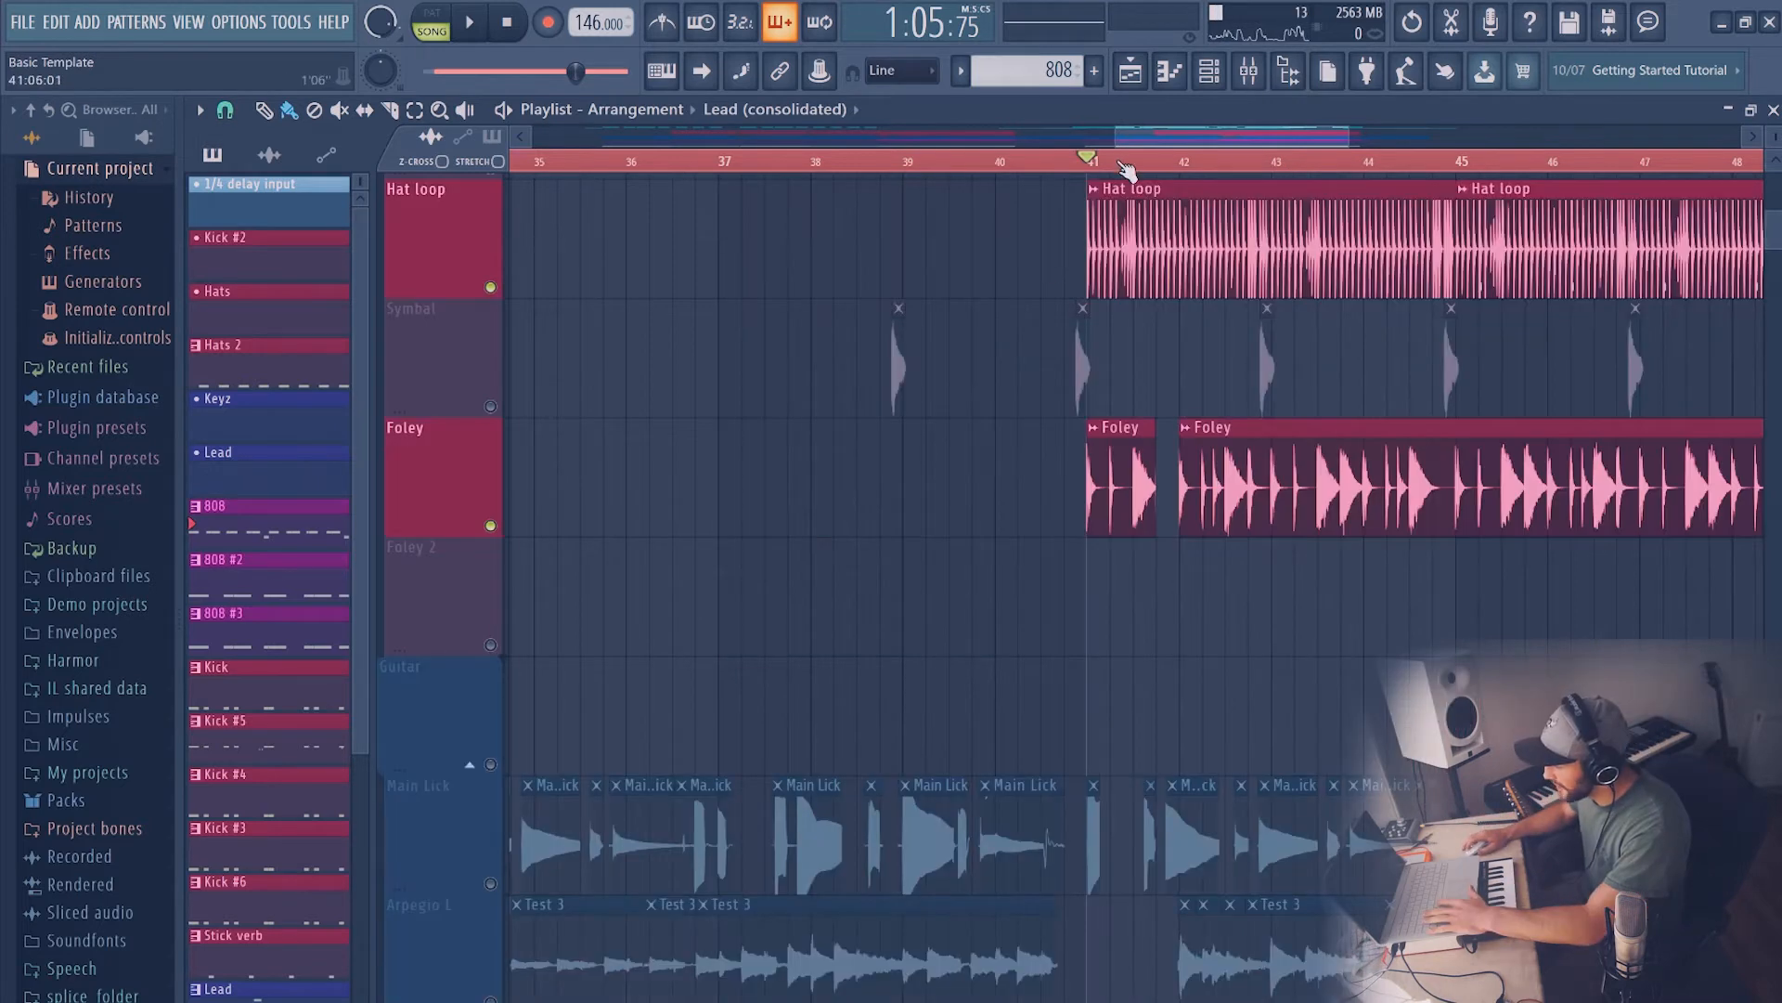
scroll(1126, 169, up, 2)
scroll(836, 374, up, 1)
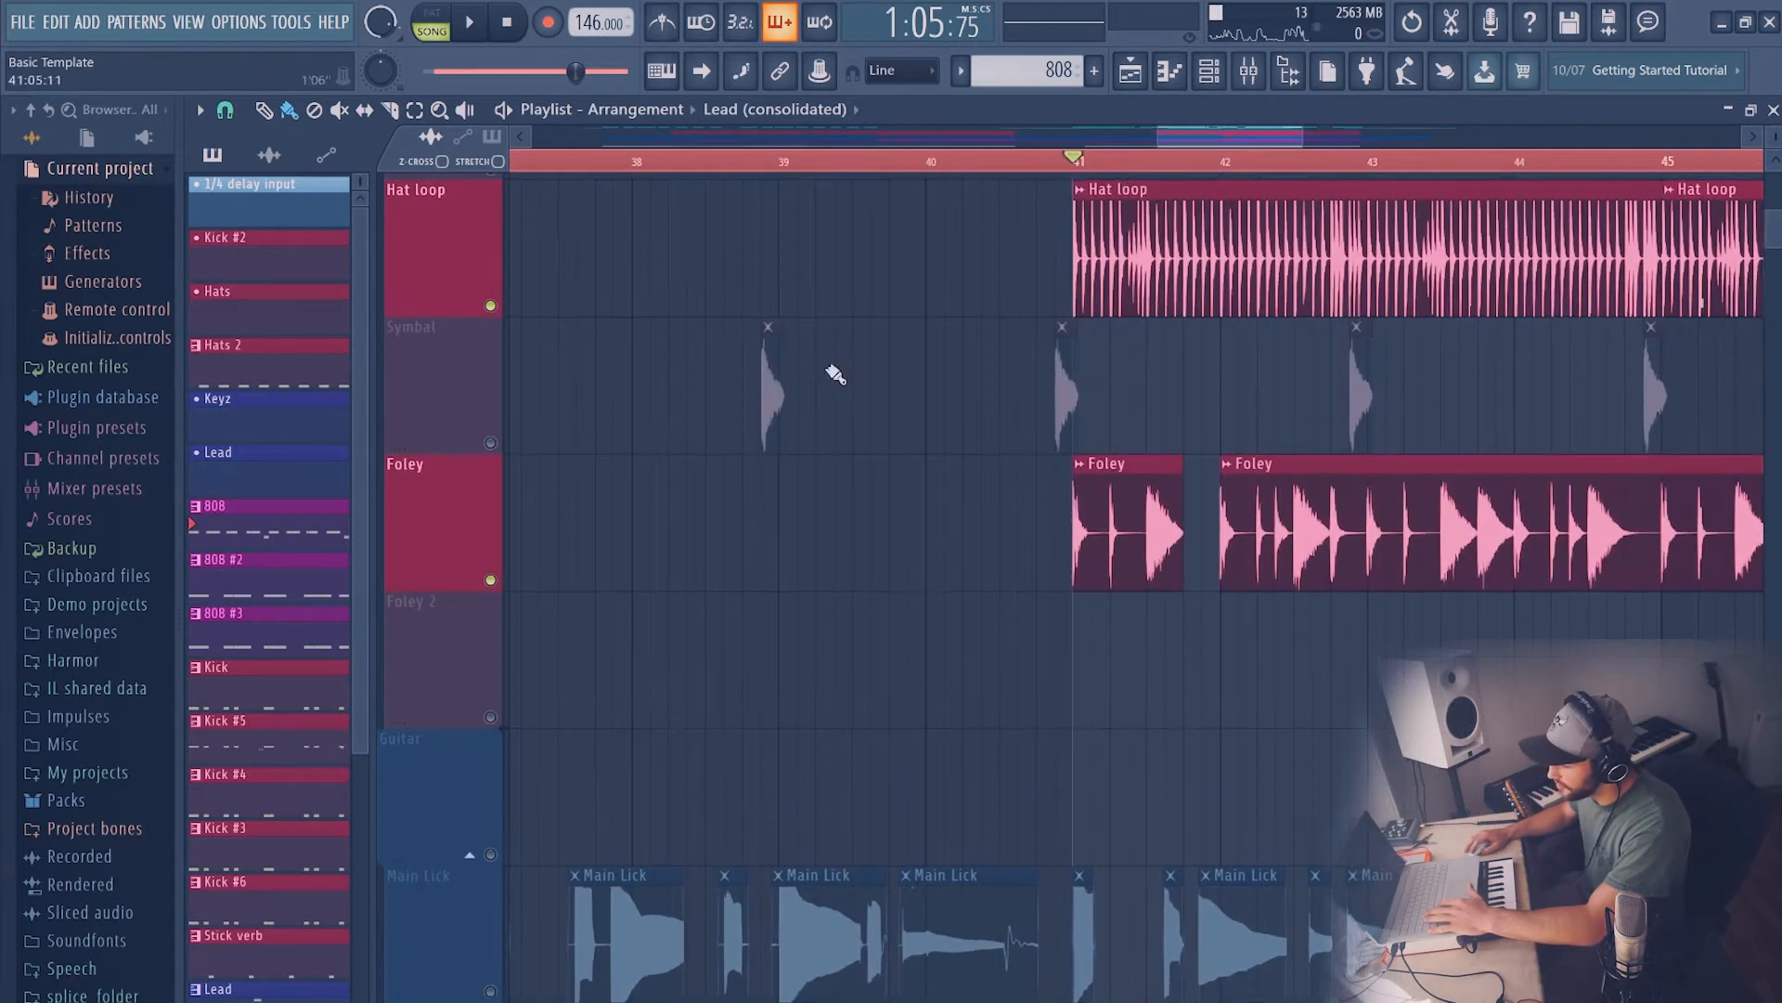
right_click(490, 580)
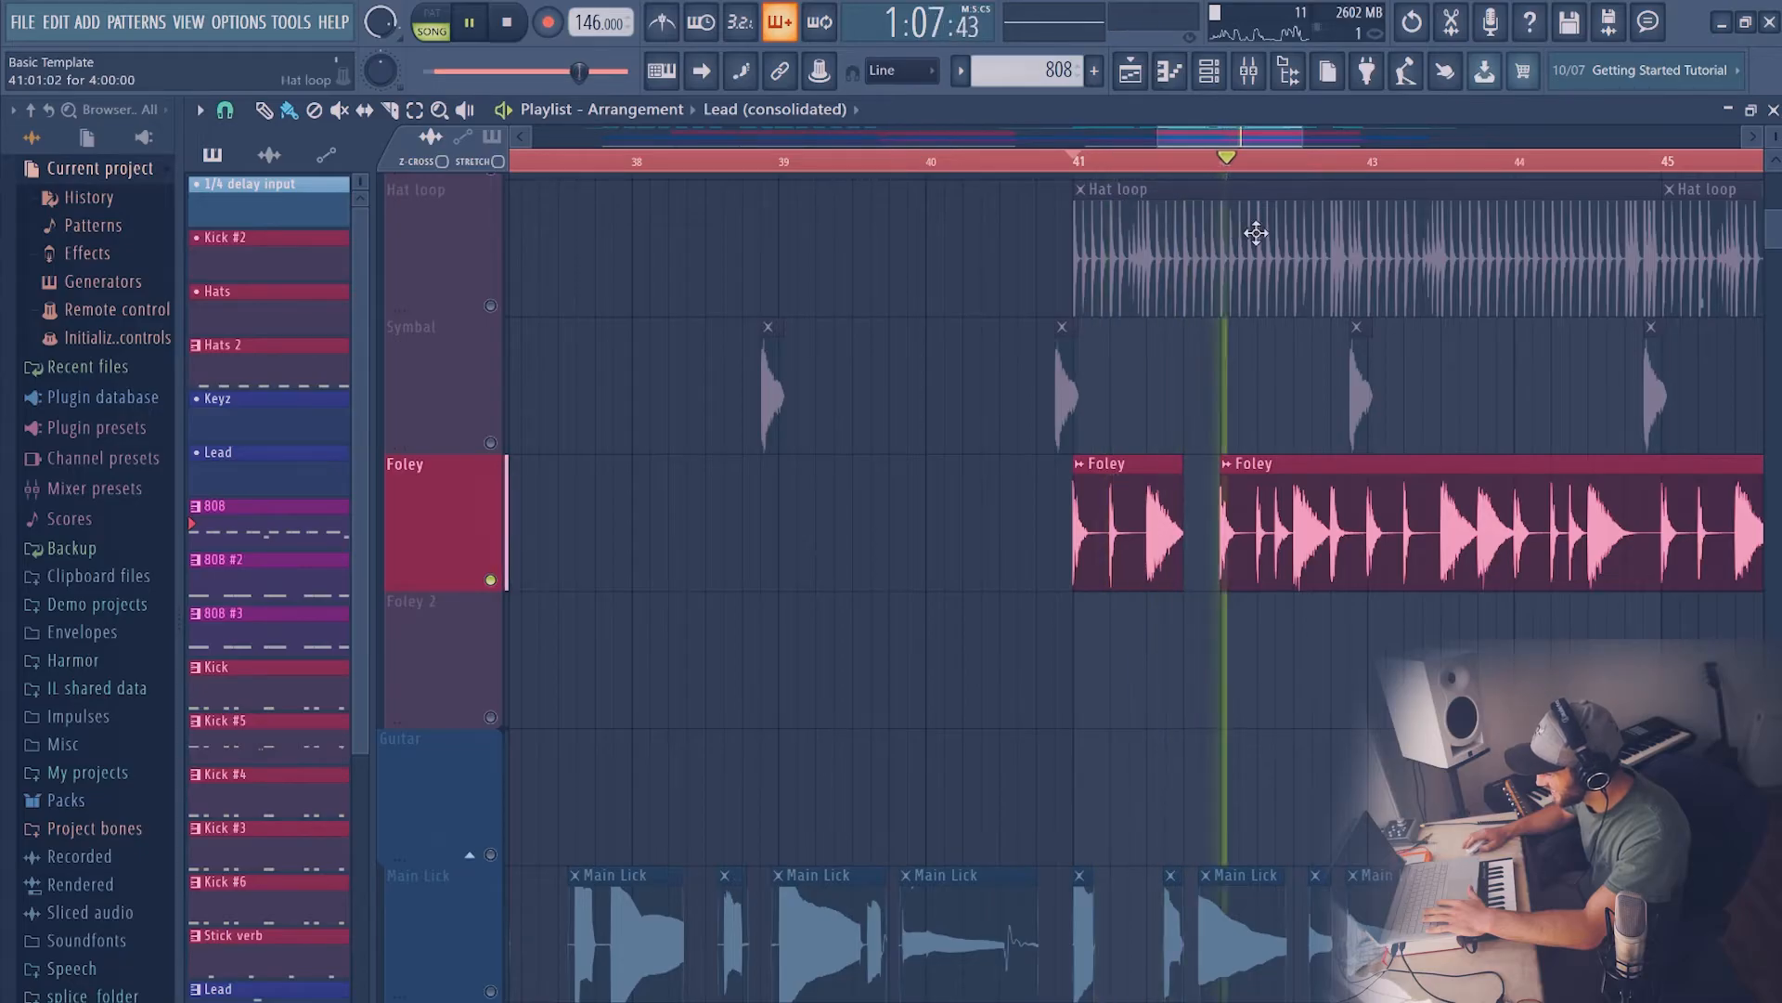
scroll(1241, 172, down, 2)
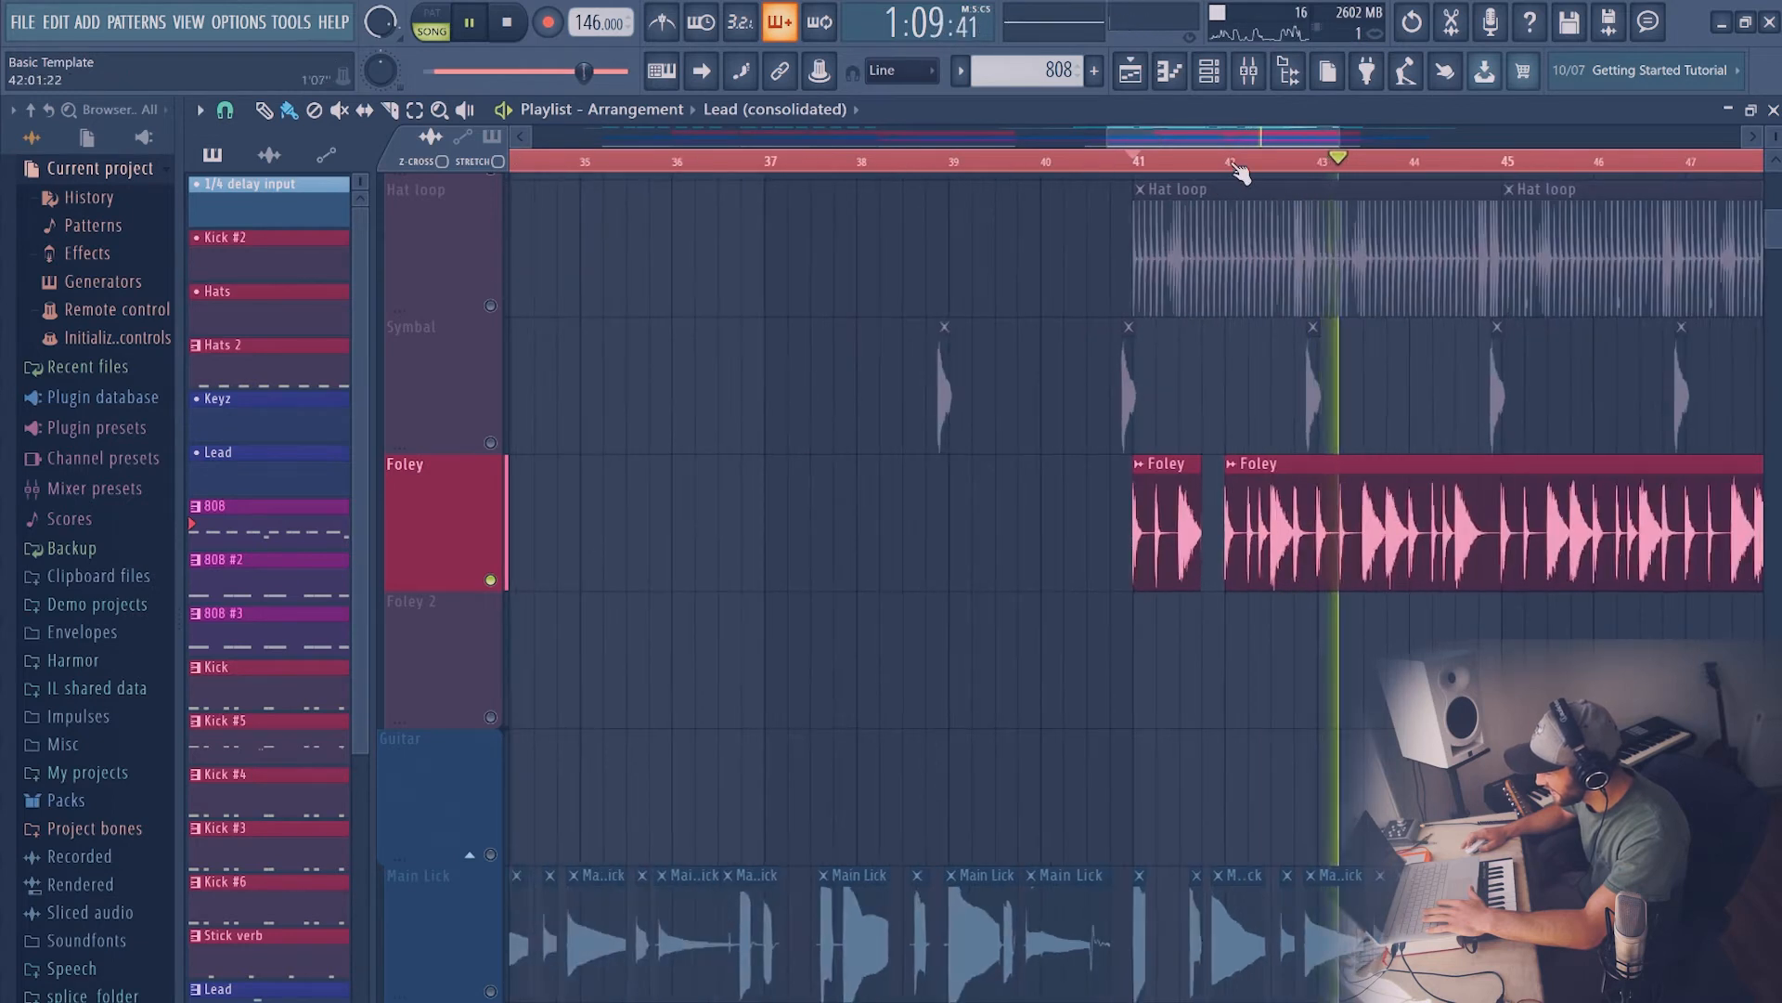
scroll(1241, 171, down, 5)
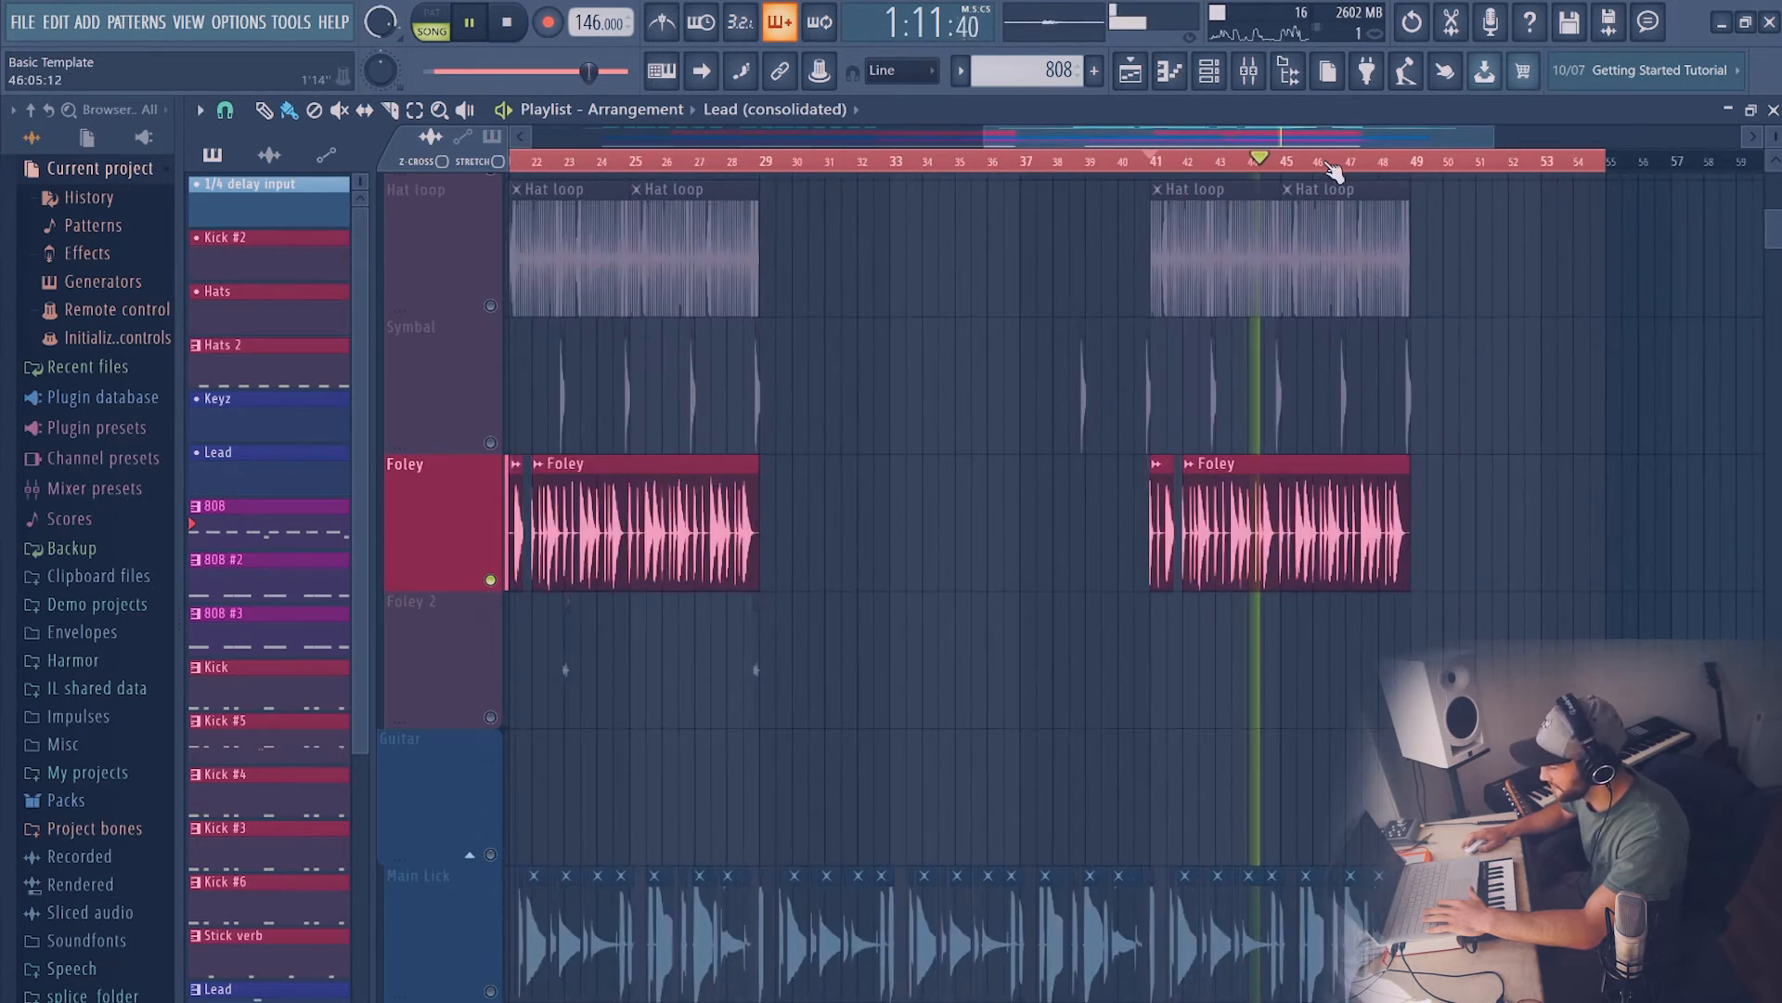
scroll(1334, 171, up, 1)
key(space)
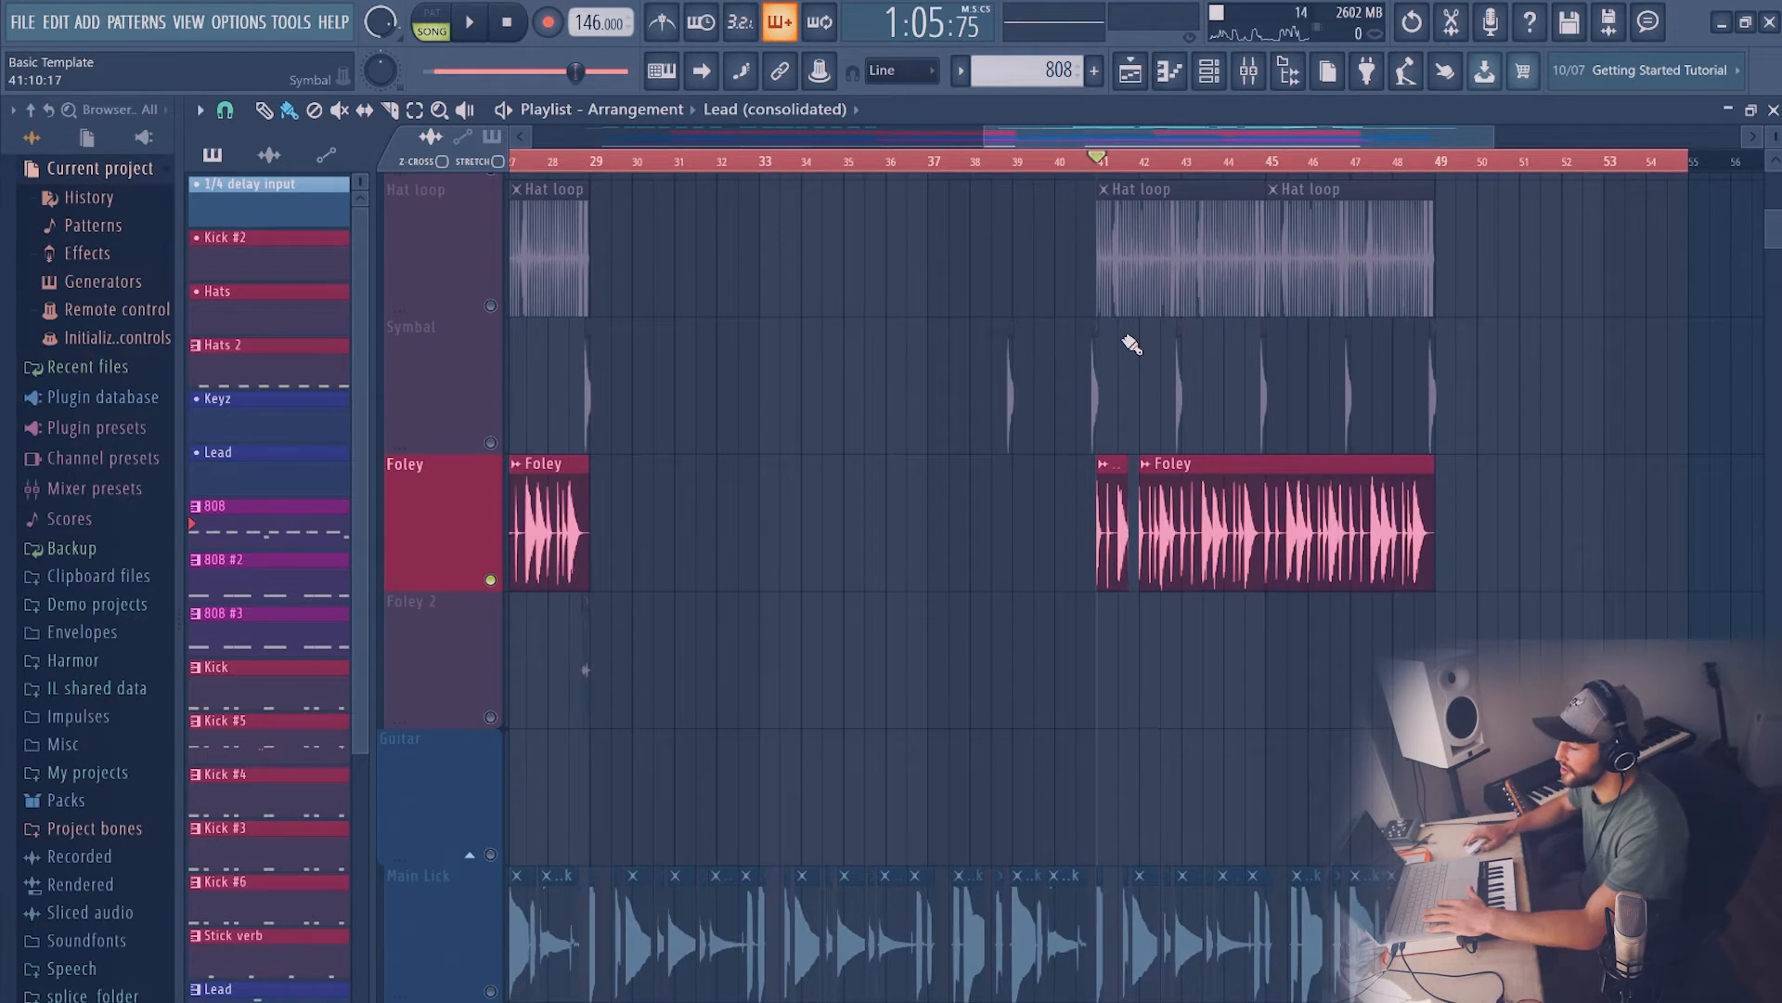
Inspect the Hat loop sample's channel settings and play the Hat loop, Symbol and Foley tracks together from bar 41
double_click(1168, 253)
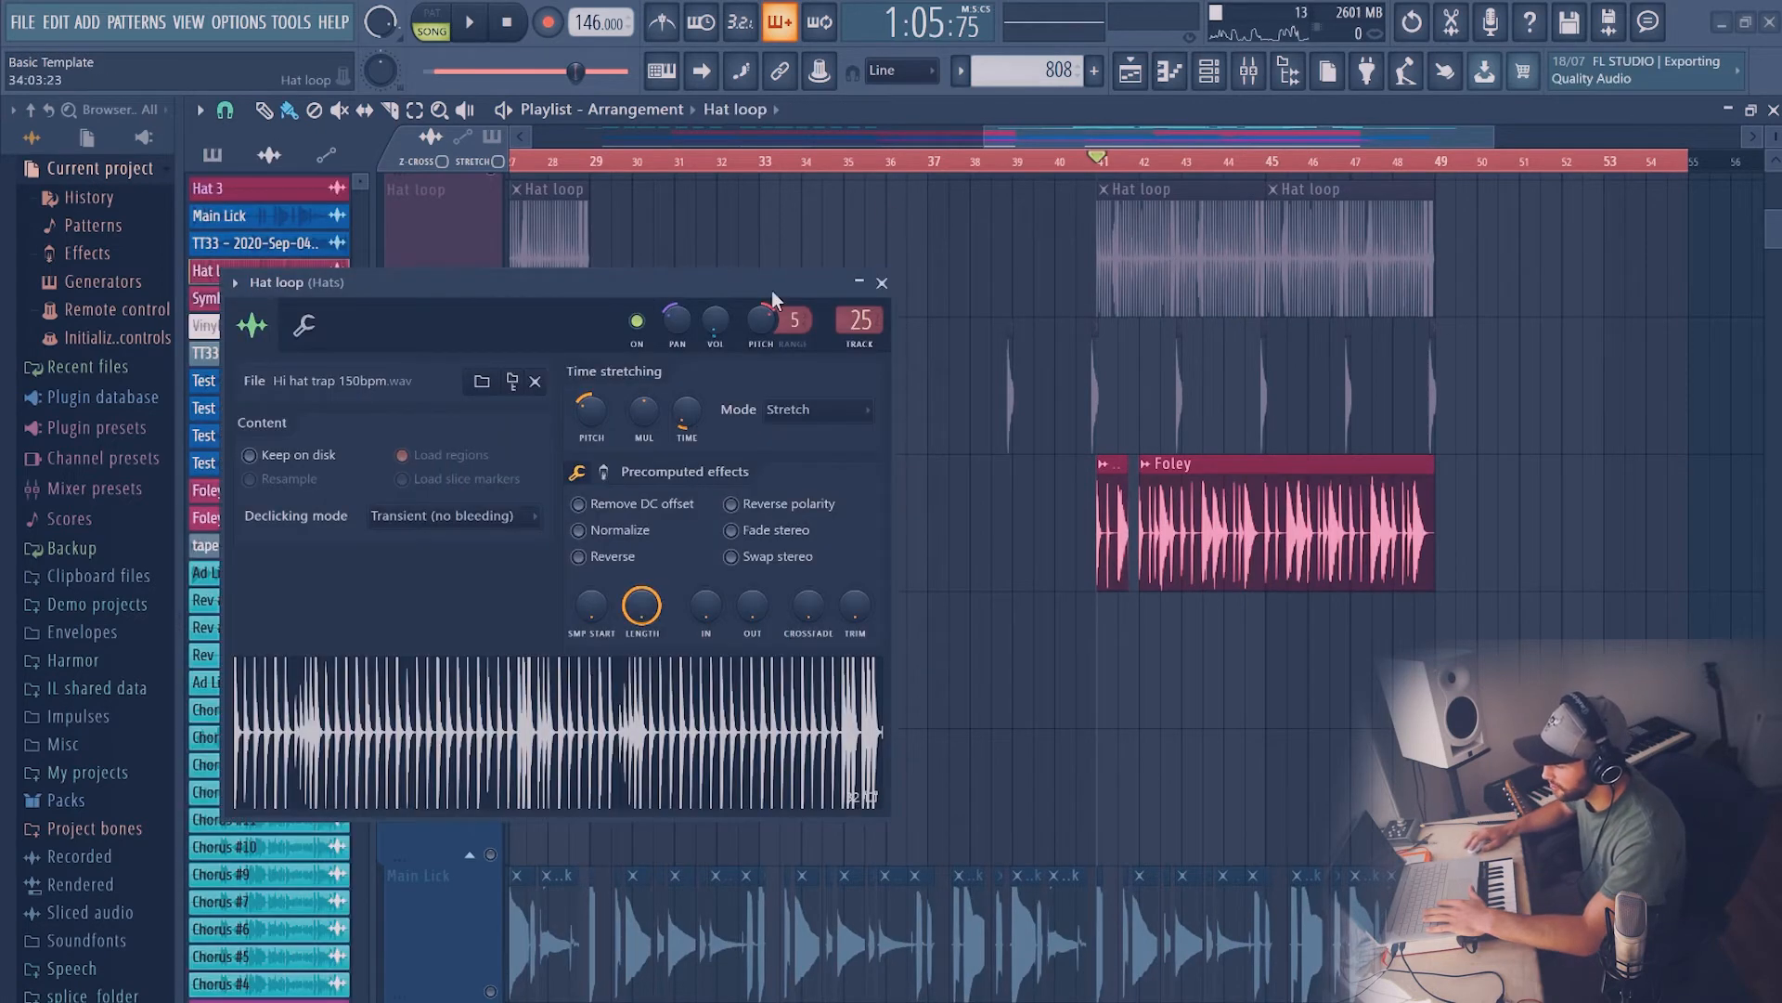
click(882, 282)
drag(492, 307, 491, 443)
scroll(807, 487, down, 1)
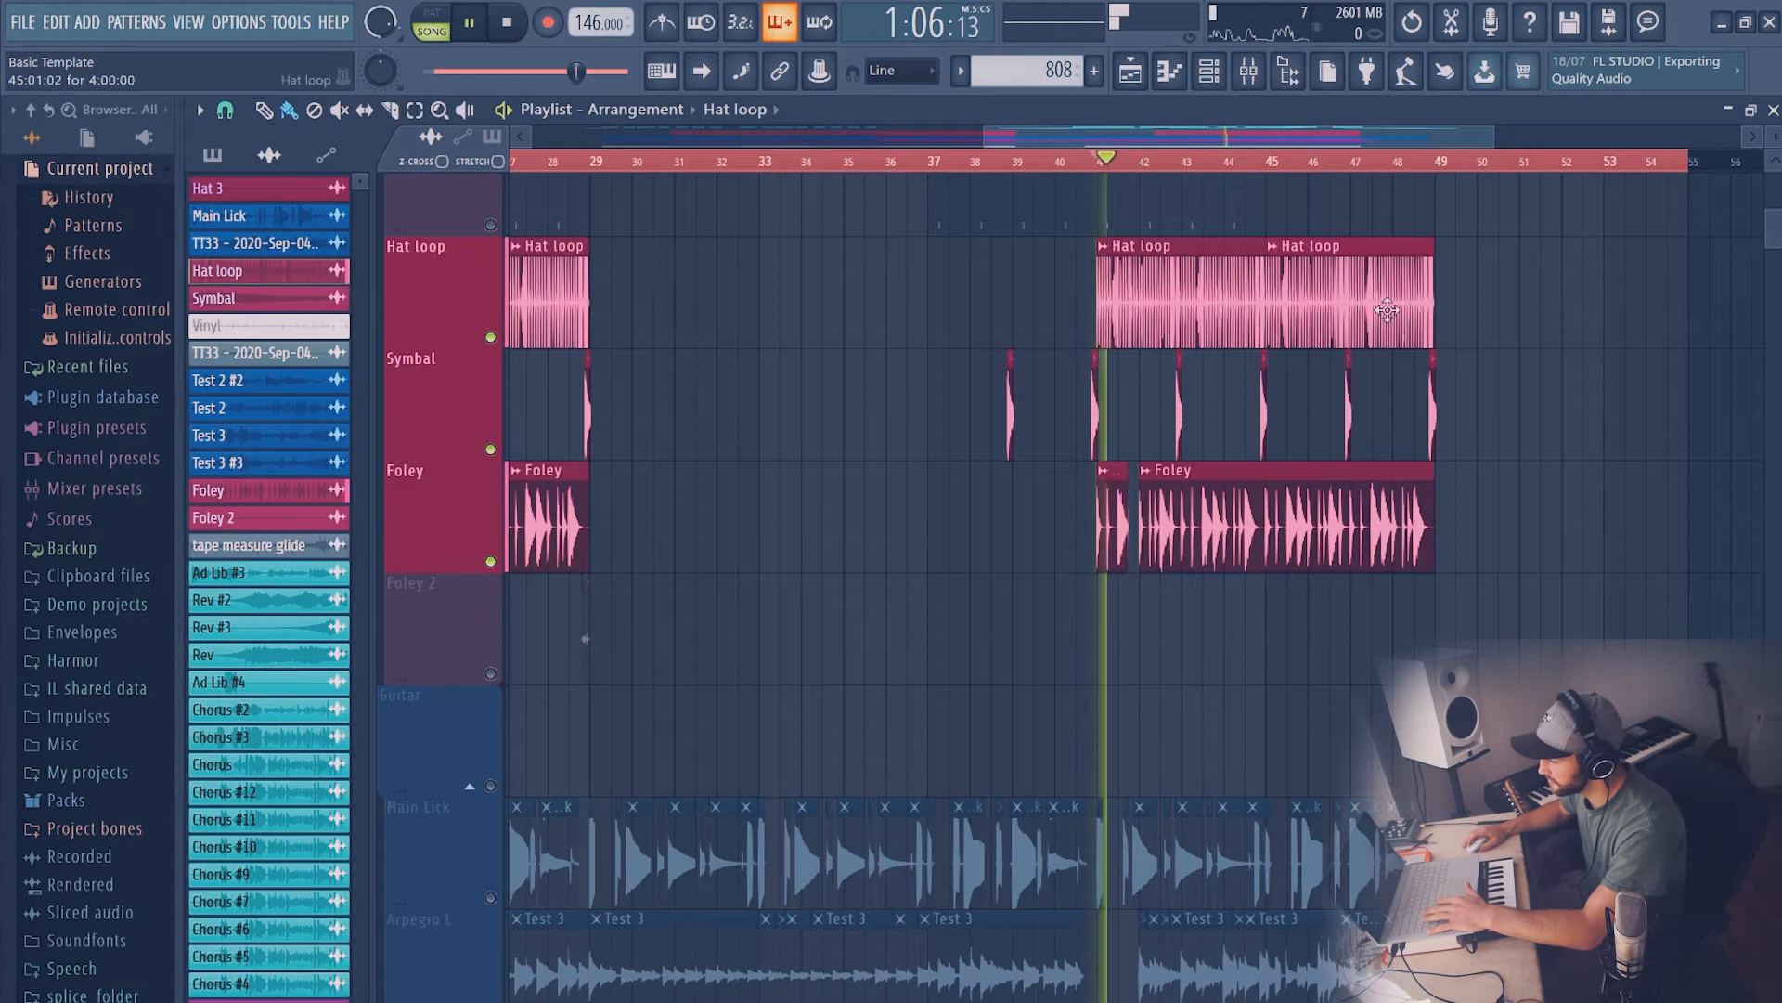
Solo the Hats 1 track, play it from bar 41 and again from midway through bar 44, and stop playback
scroll(1185, 398, up, 3)
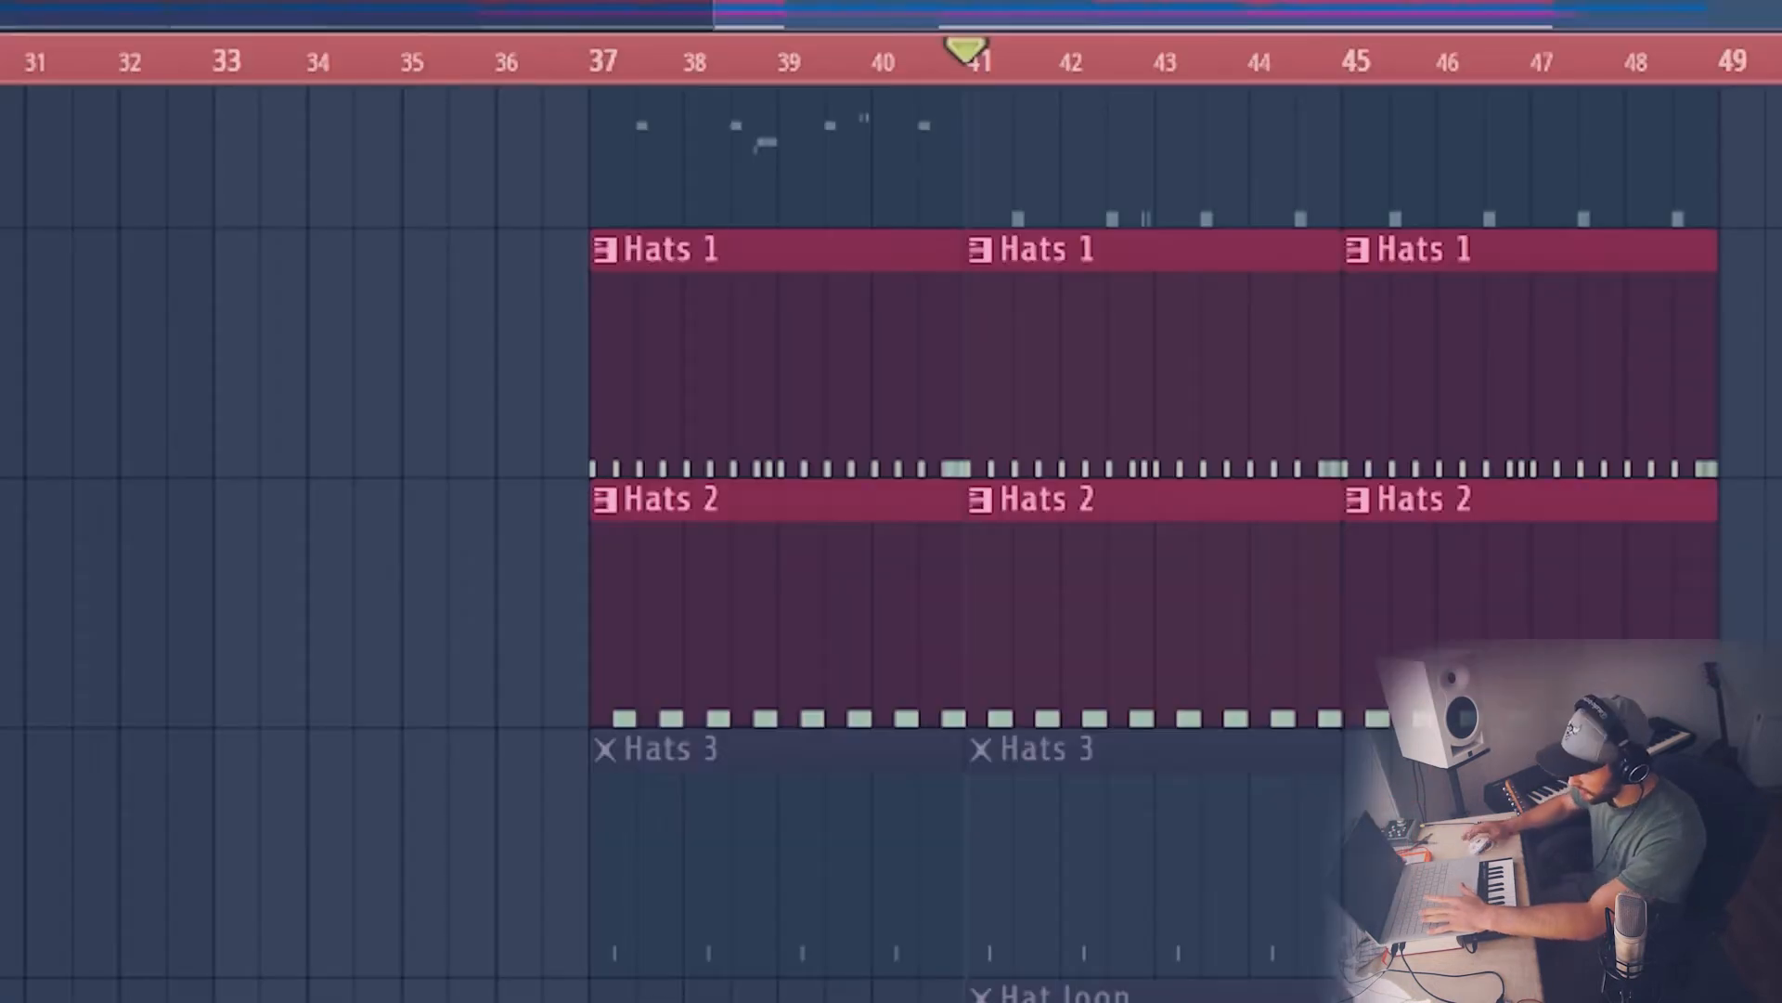
key(space)
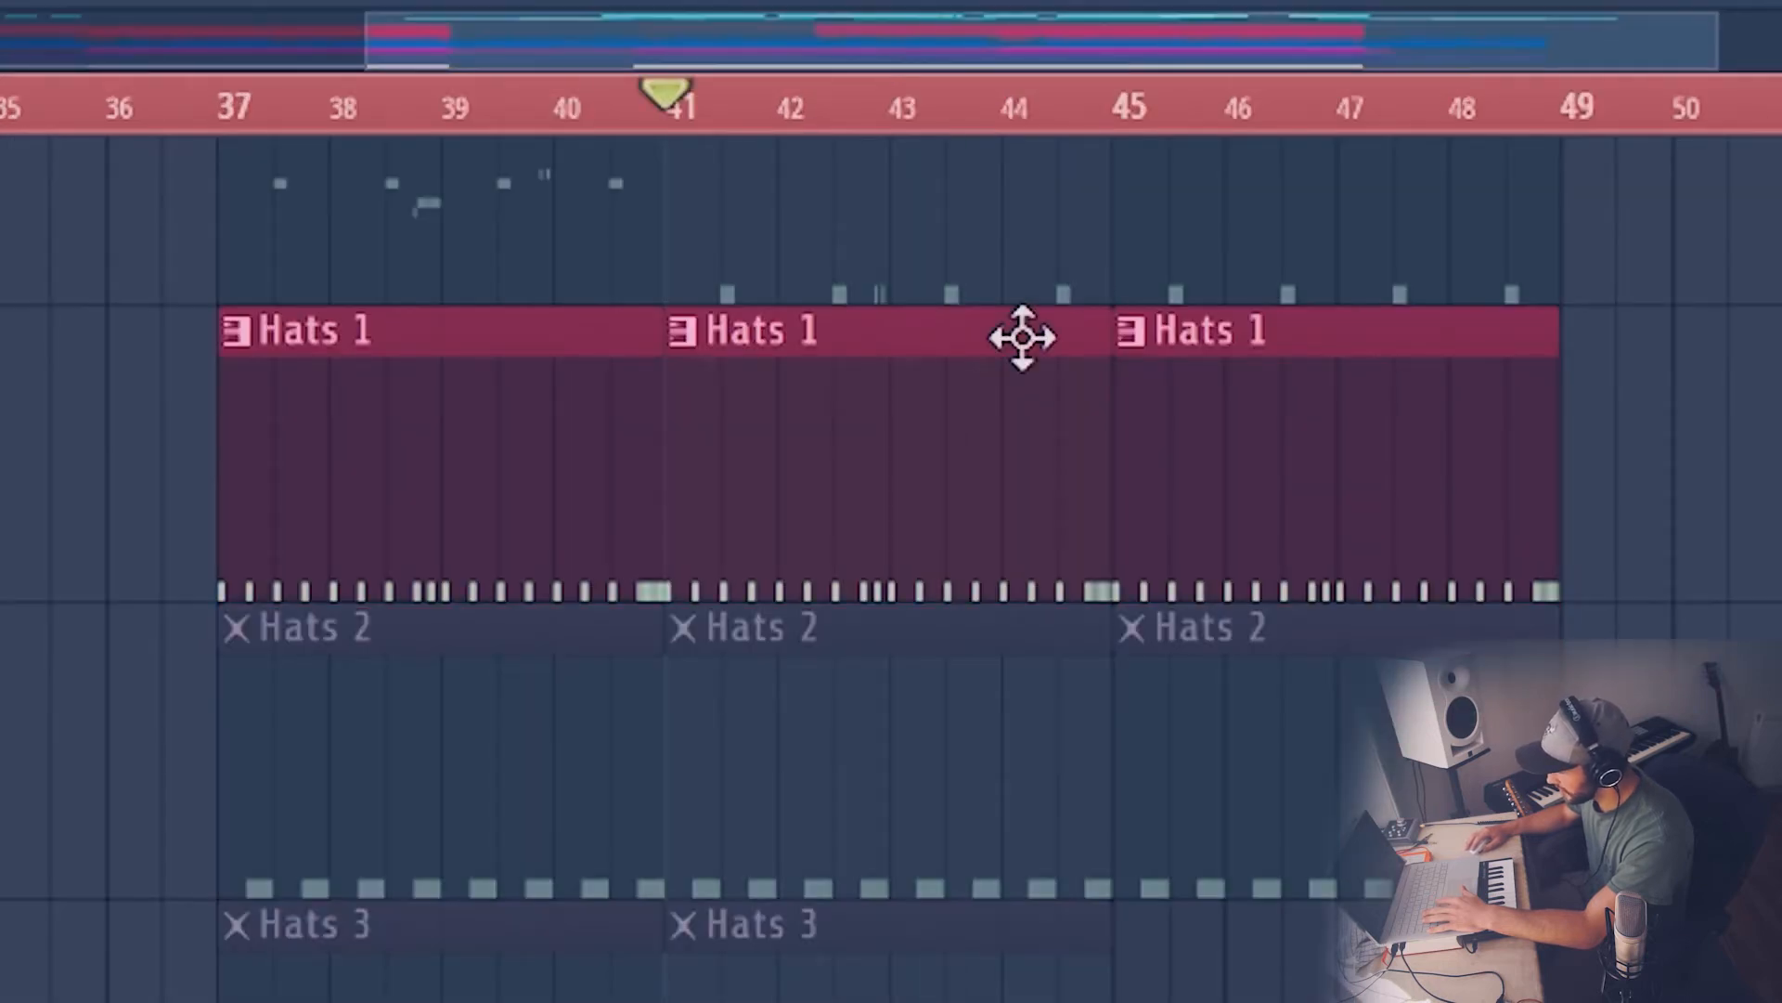
key(space)
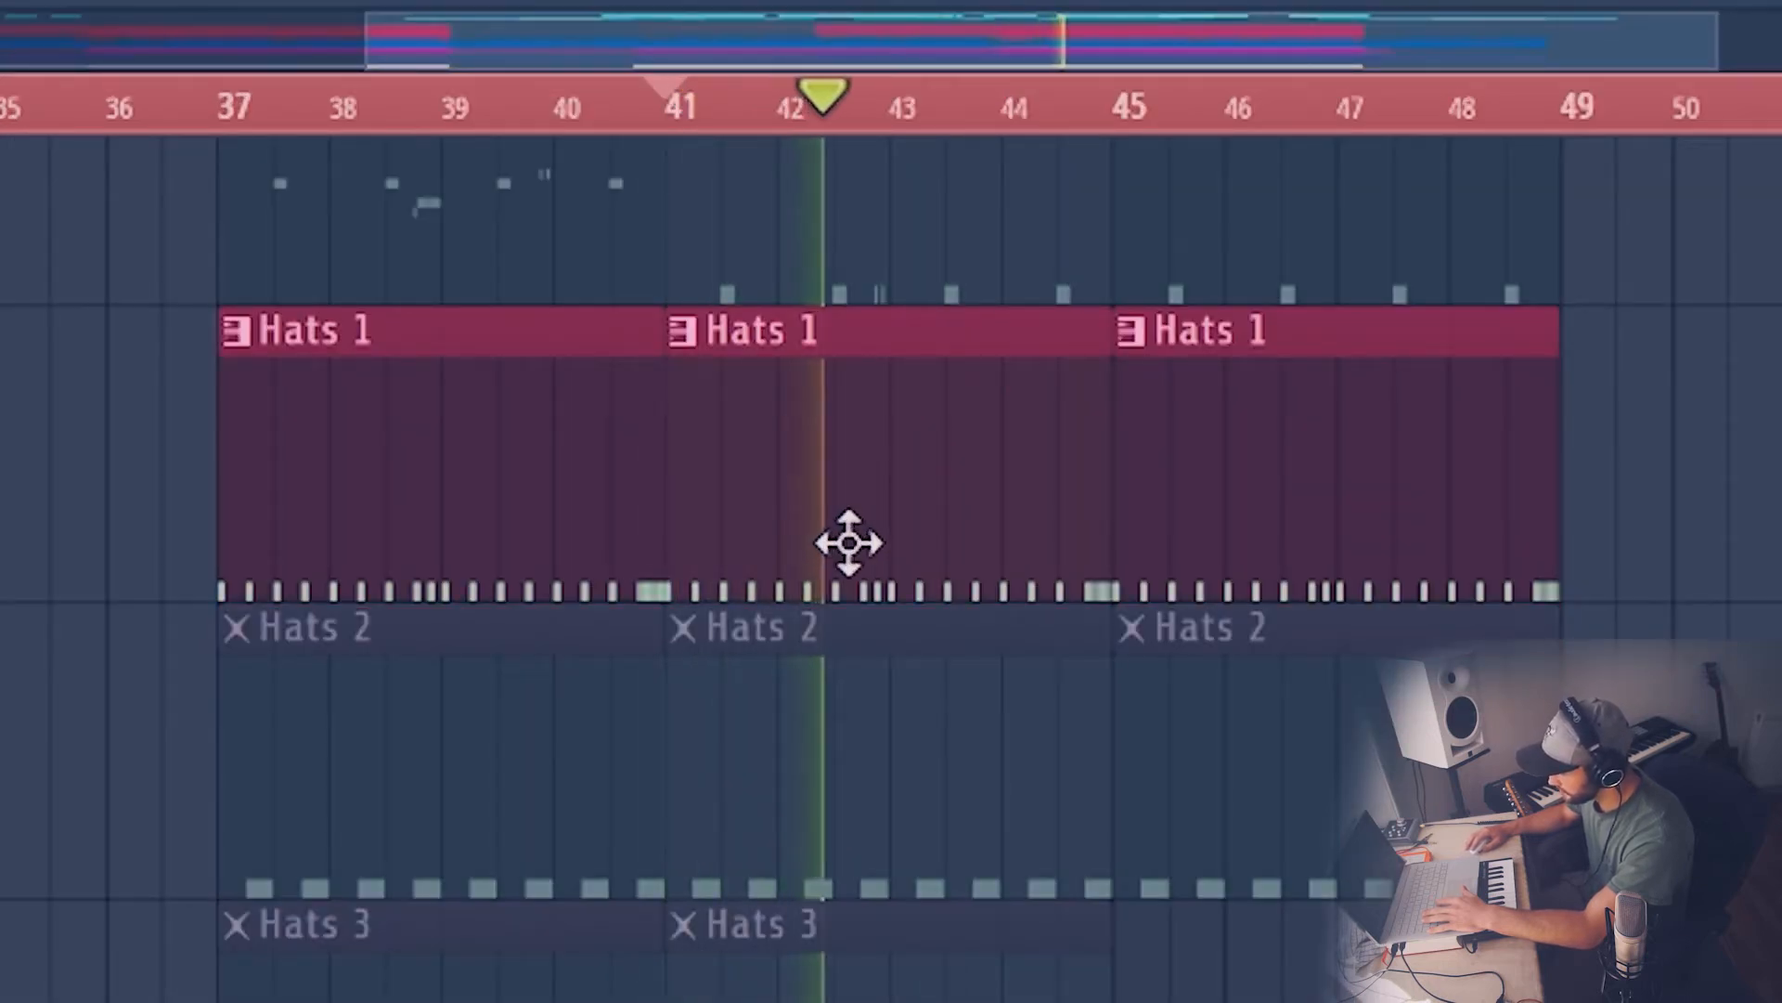
click(1068, 97)
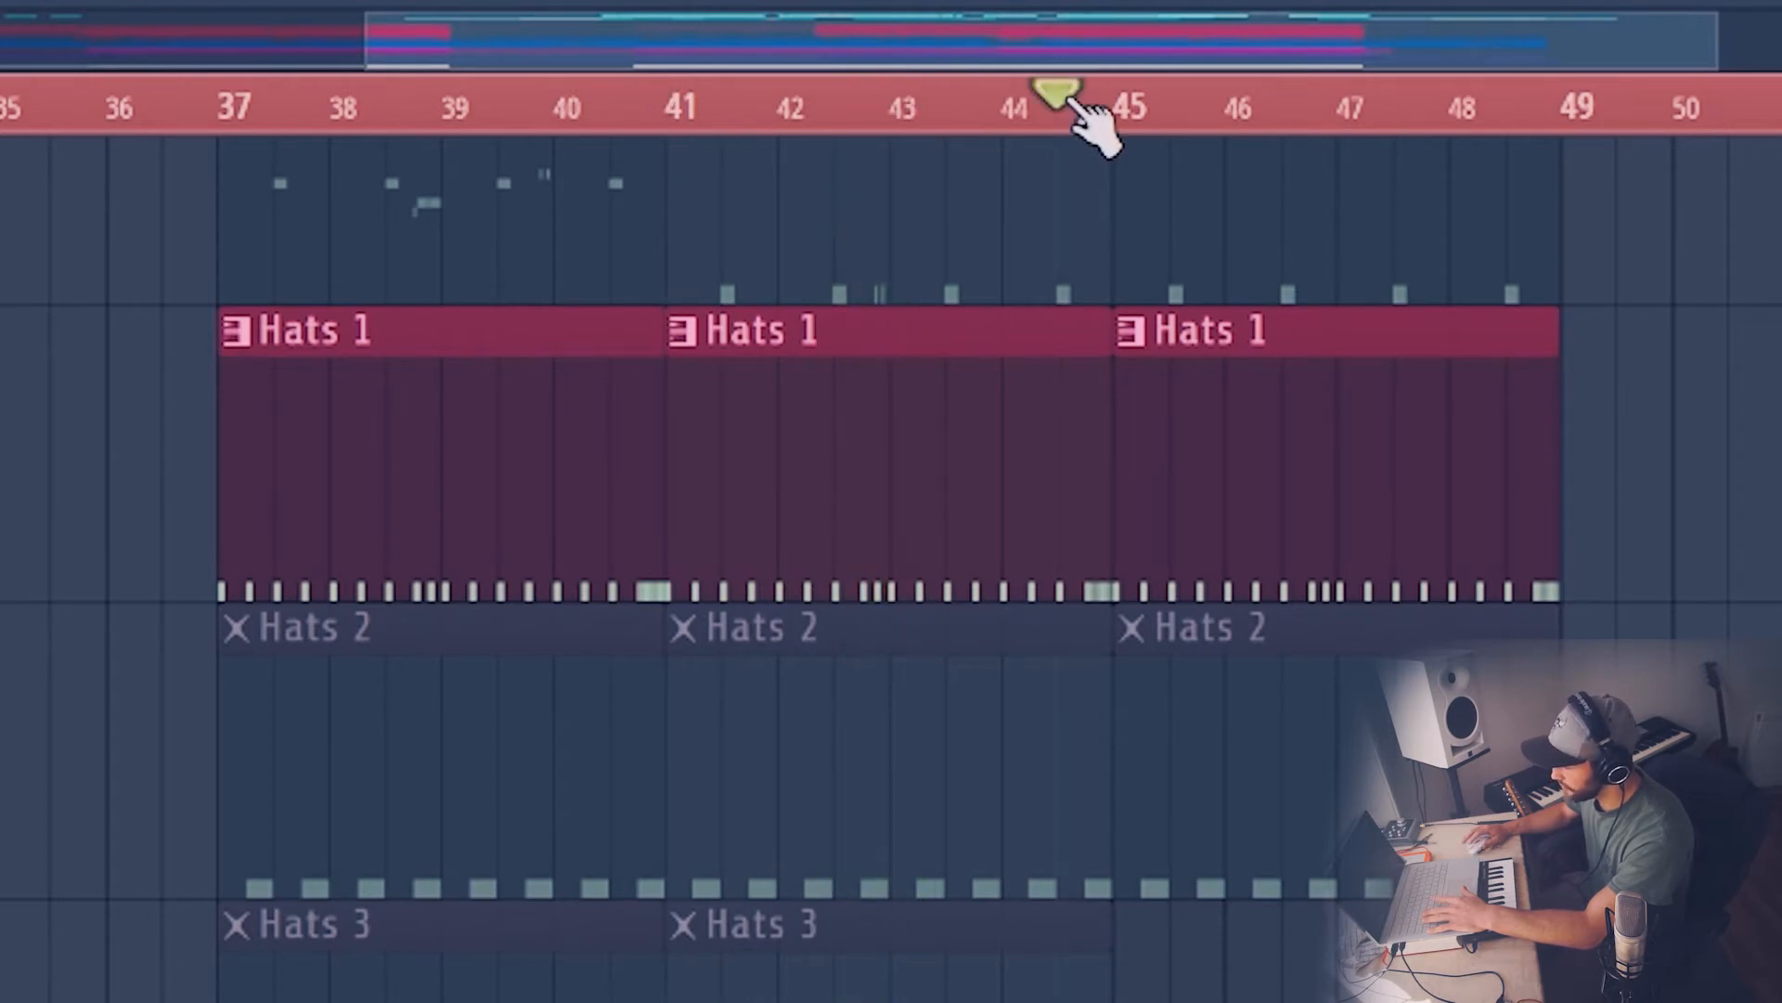
key(space)
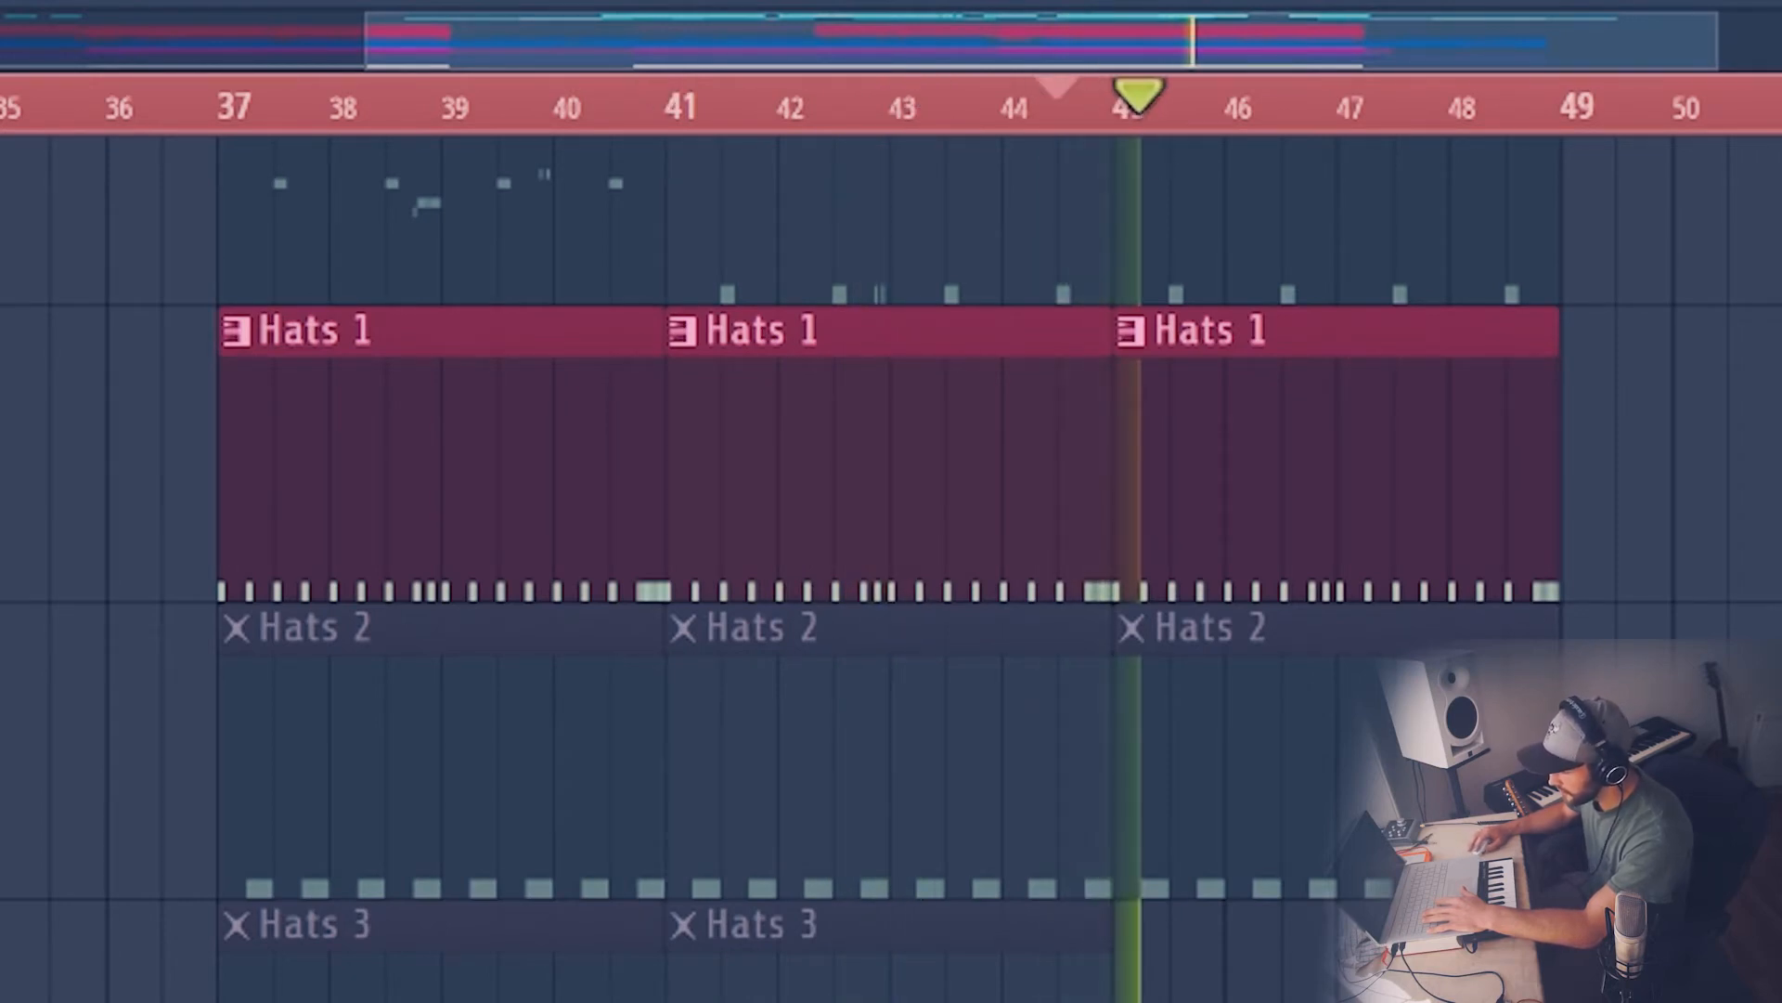
key(space)
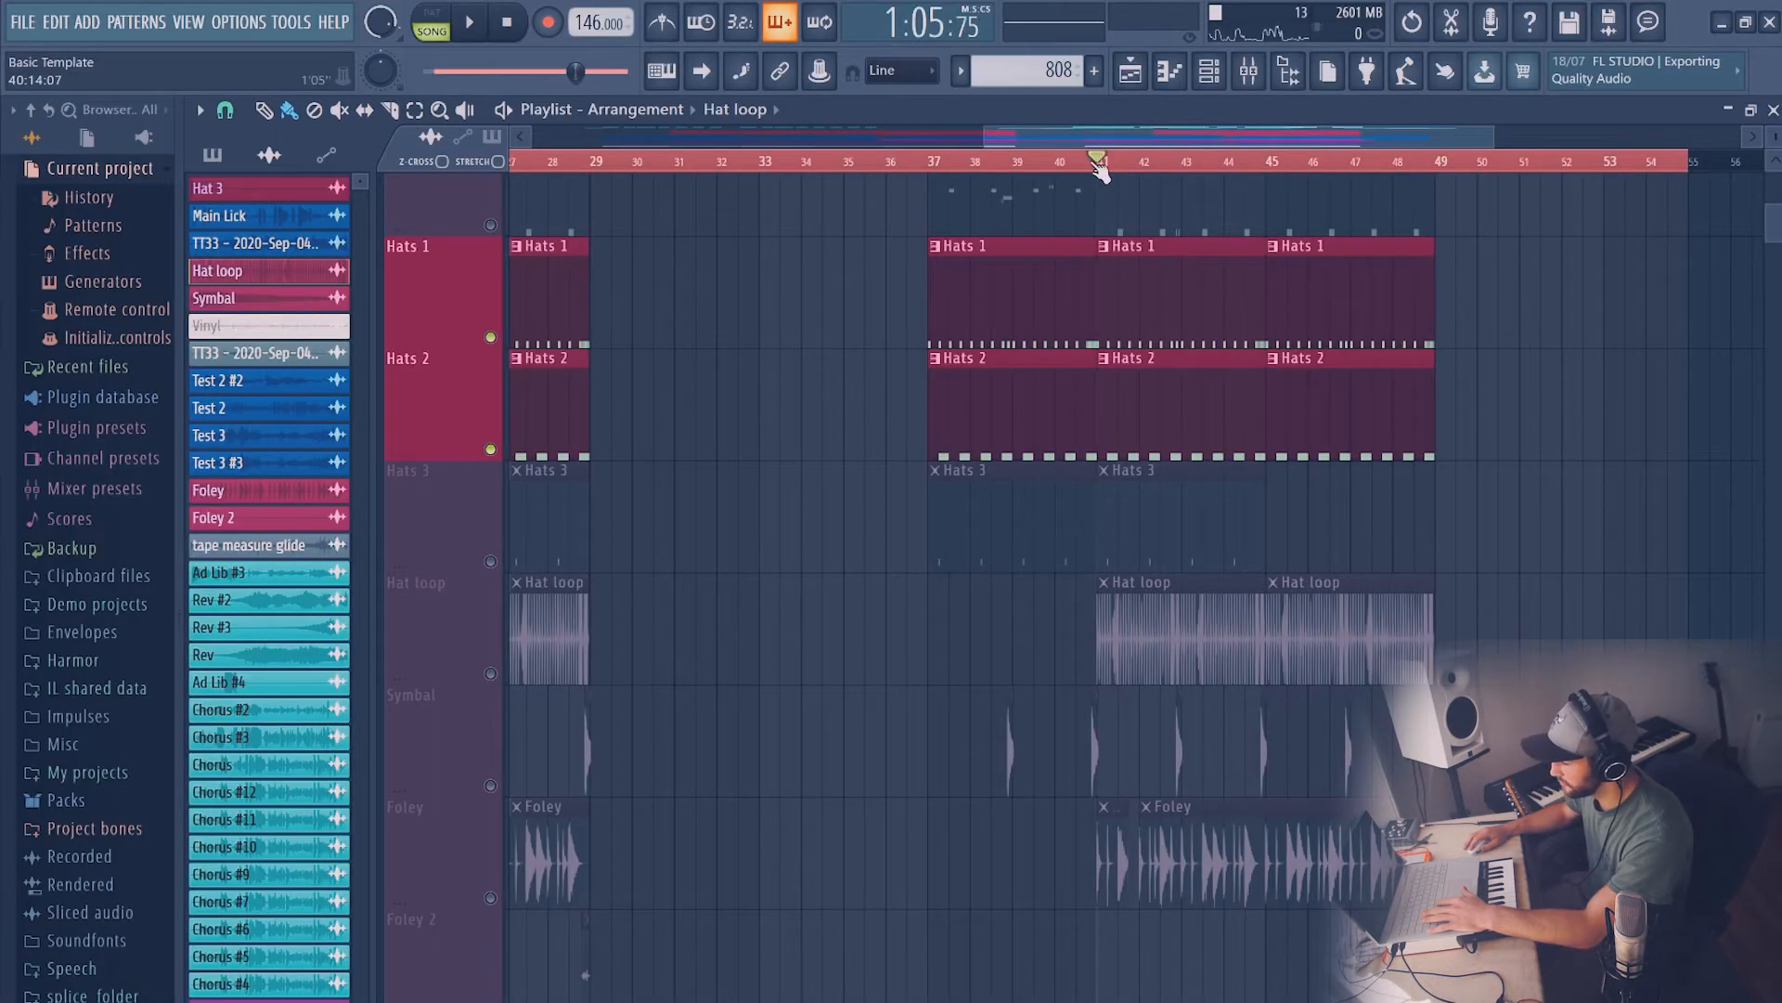
Play Hats 1 with Hats 2 from bar 41, and play the full Drums group from the same bar
key(space)
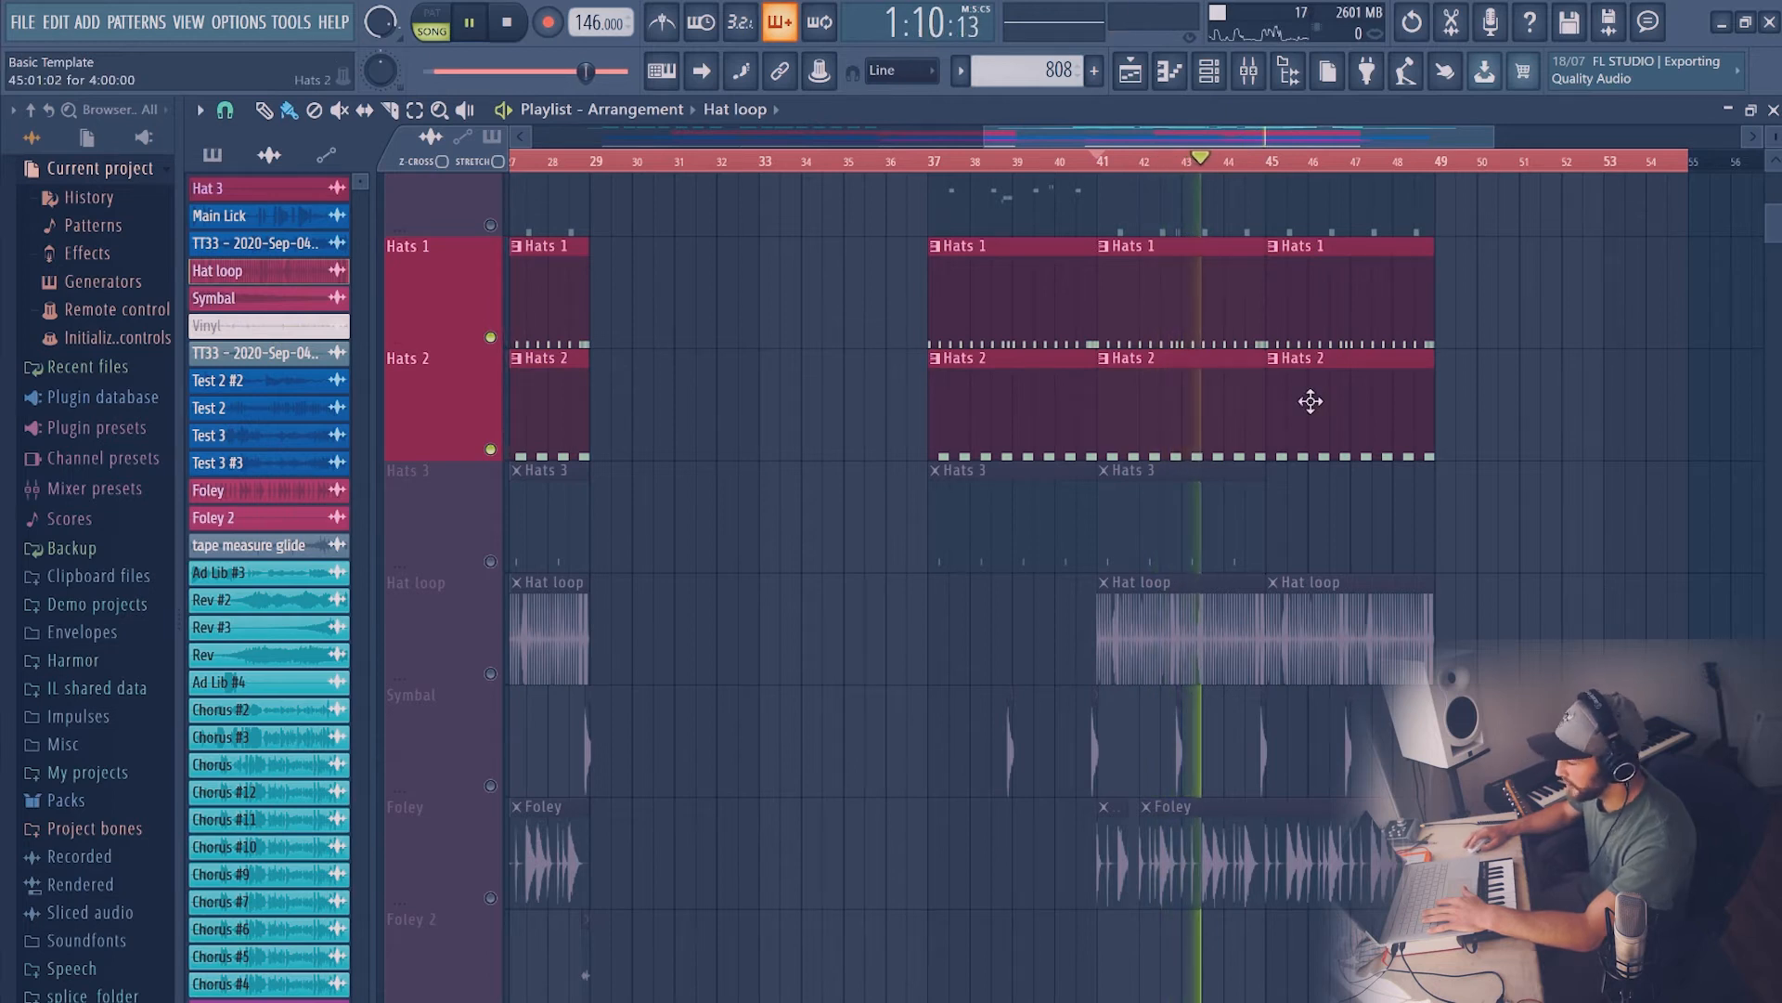
key(space)
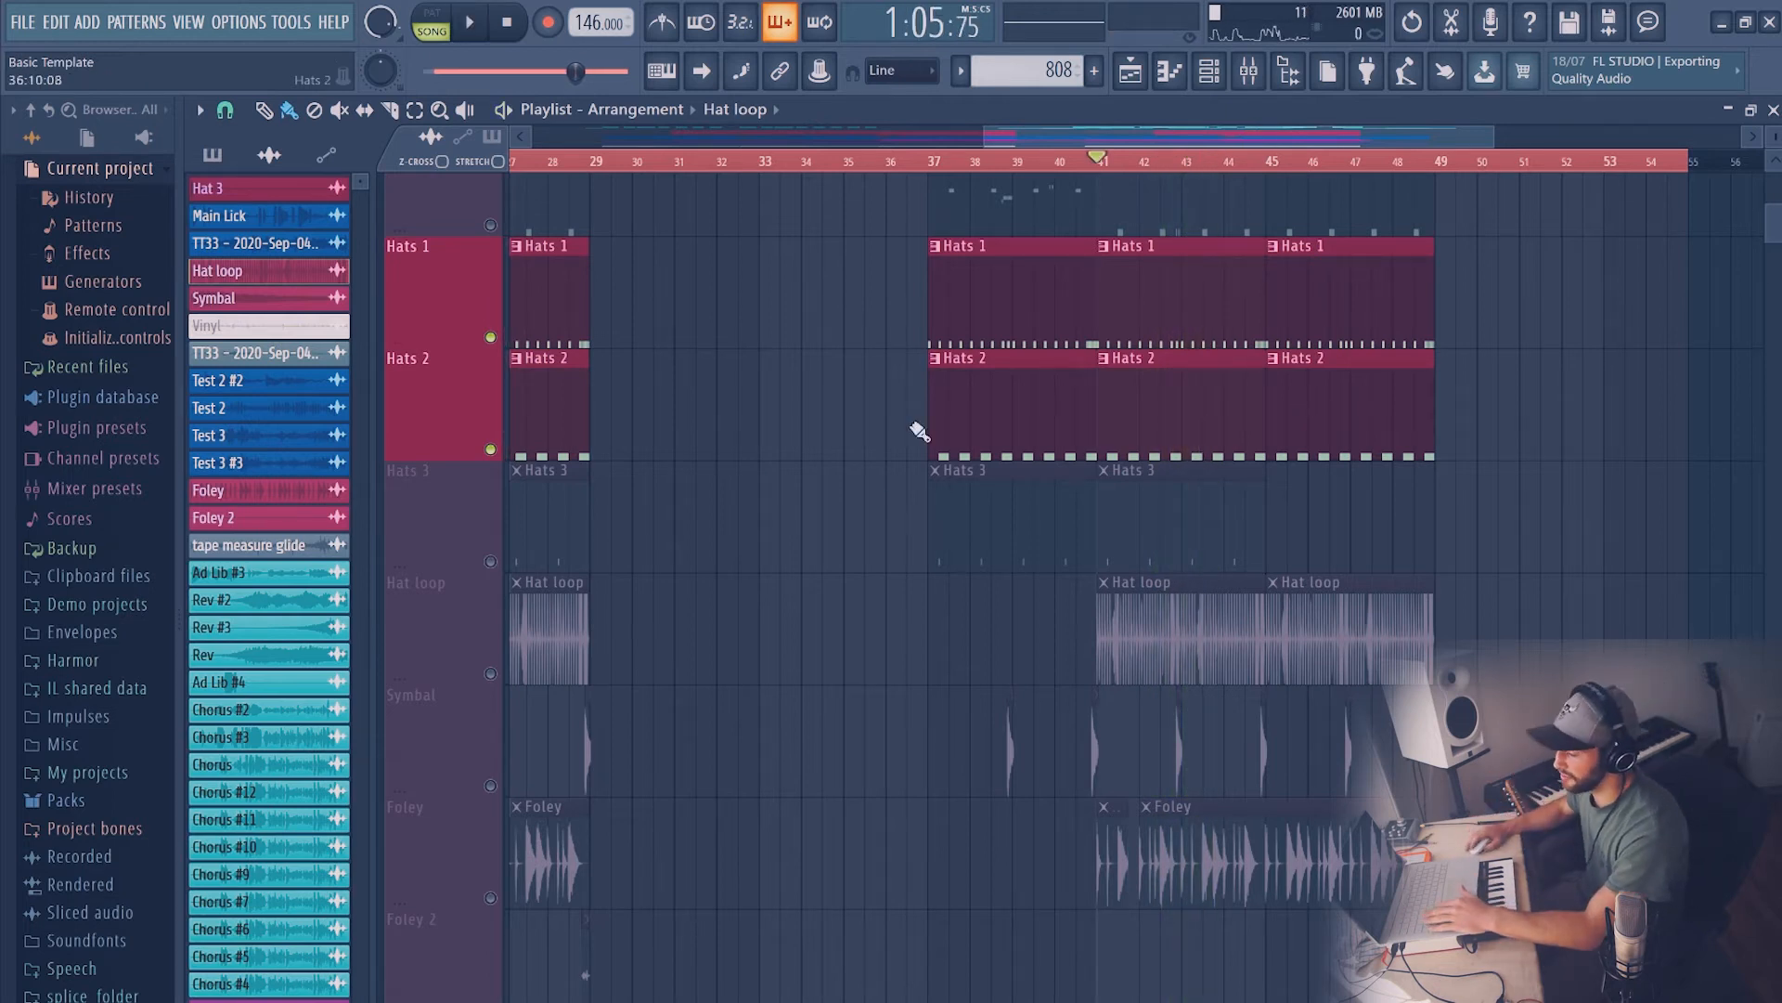
scroll(468, 409, down, 2)
scroll(514, 255, down, 2)
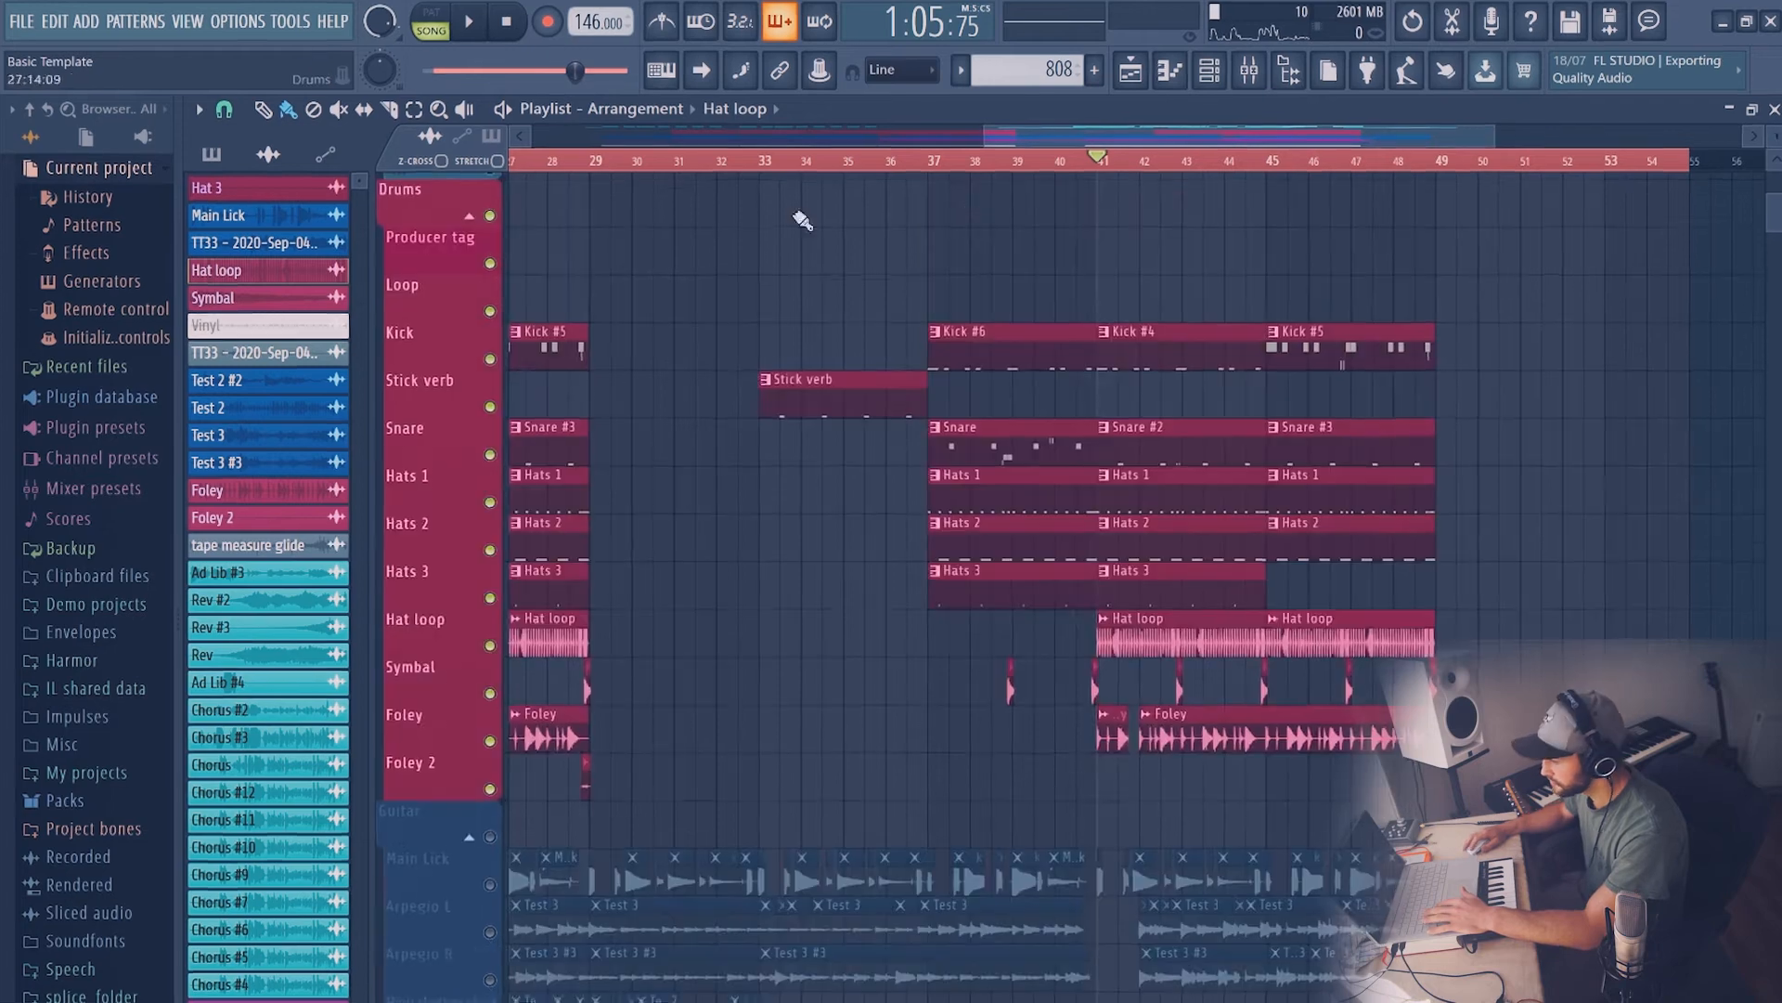
key(space)
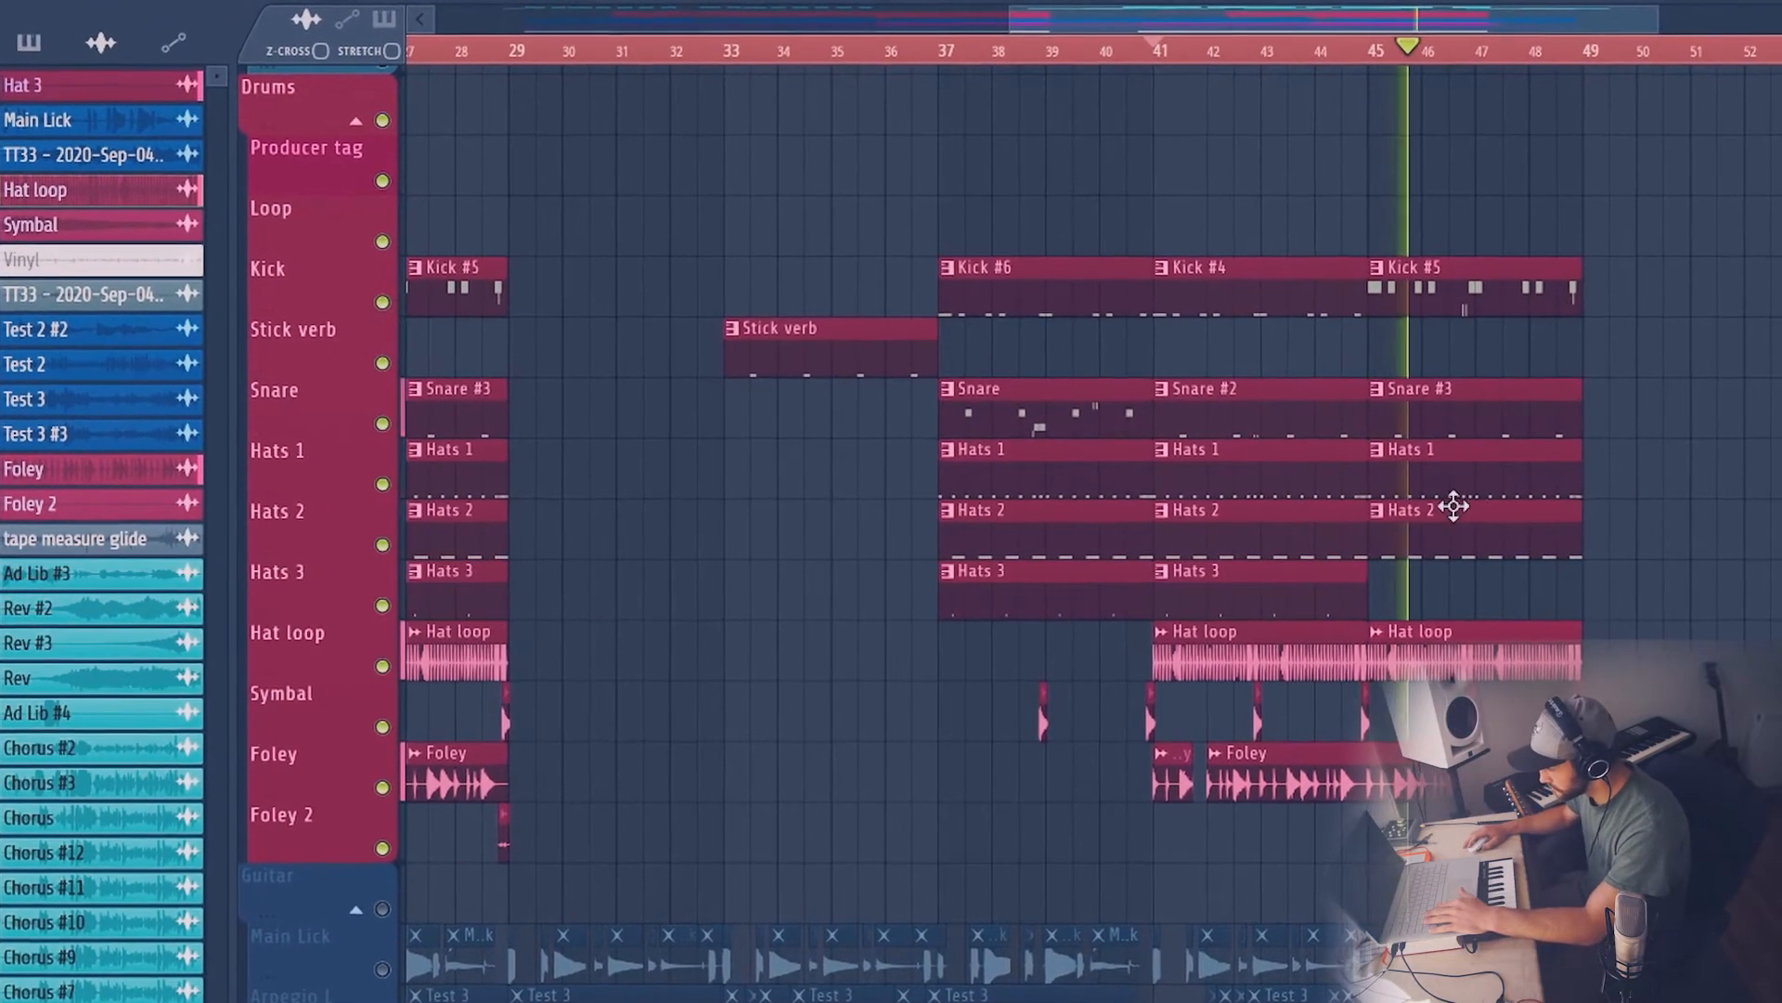
scroll(1448, 512, down, 3)
key(space)
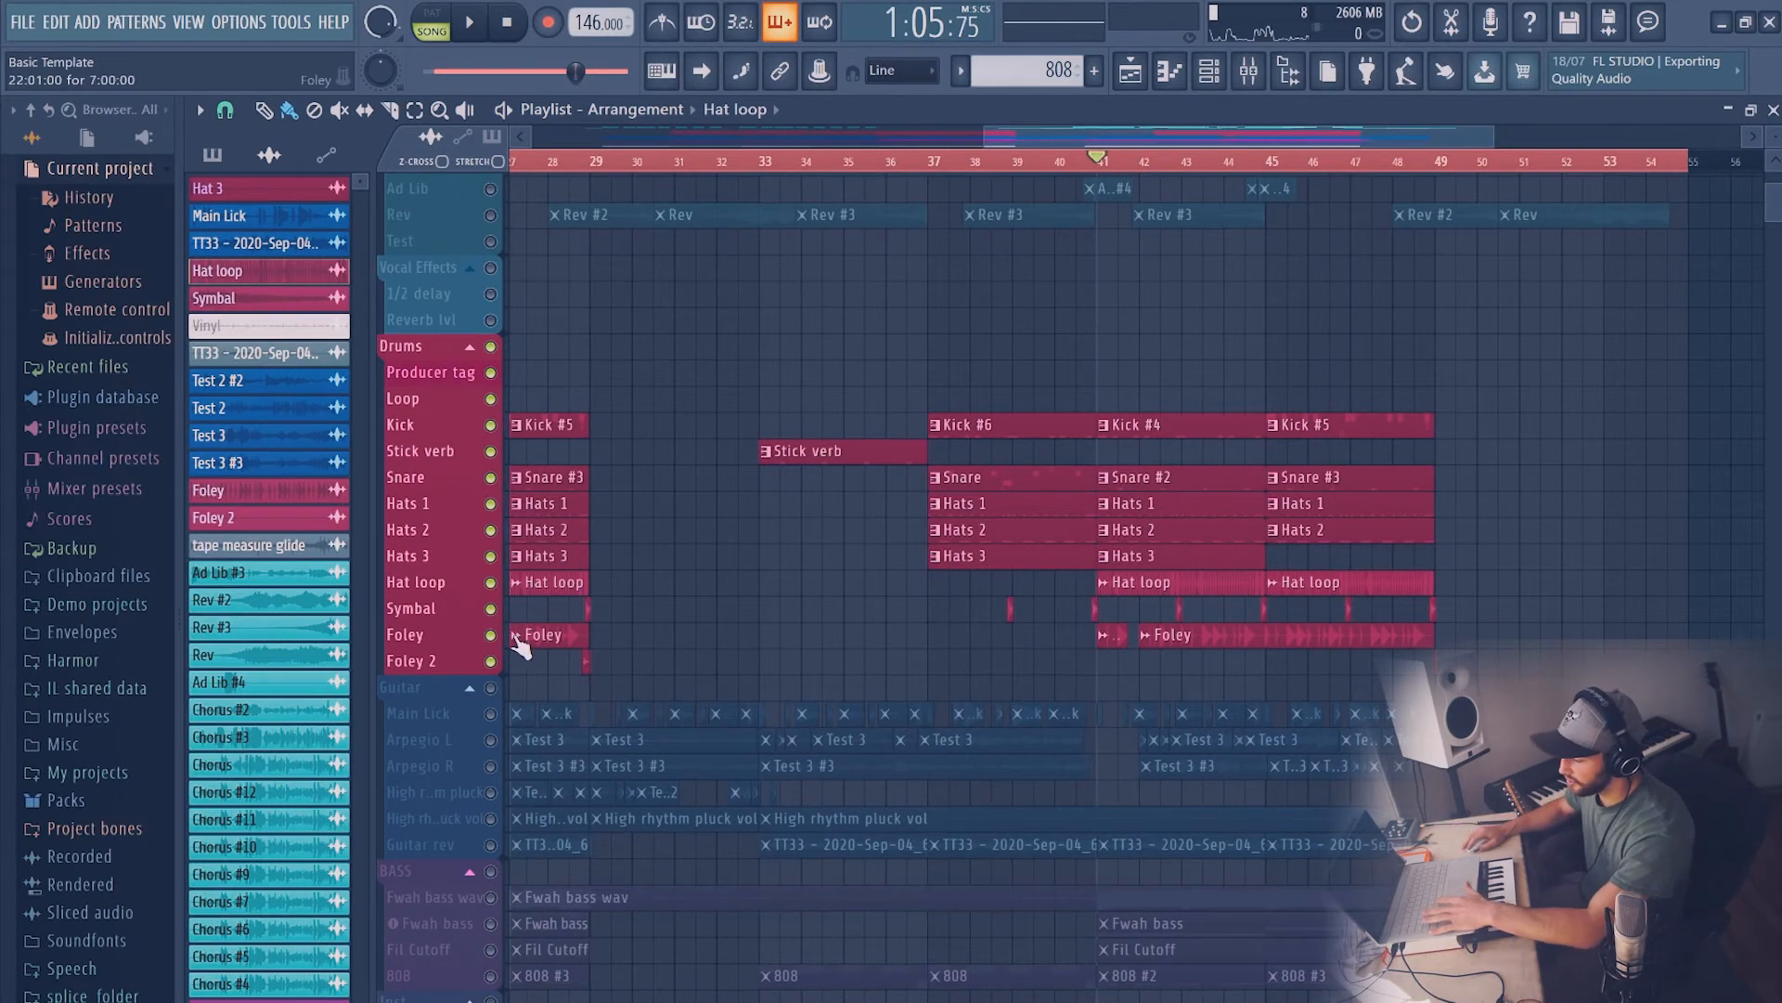
Solo the Foley track, play it from midway through bar 43 and stop playback
right_click(492, 635)
click(1205, 163)
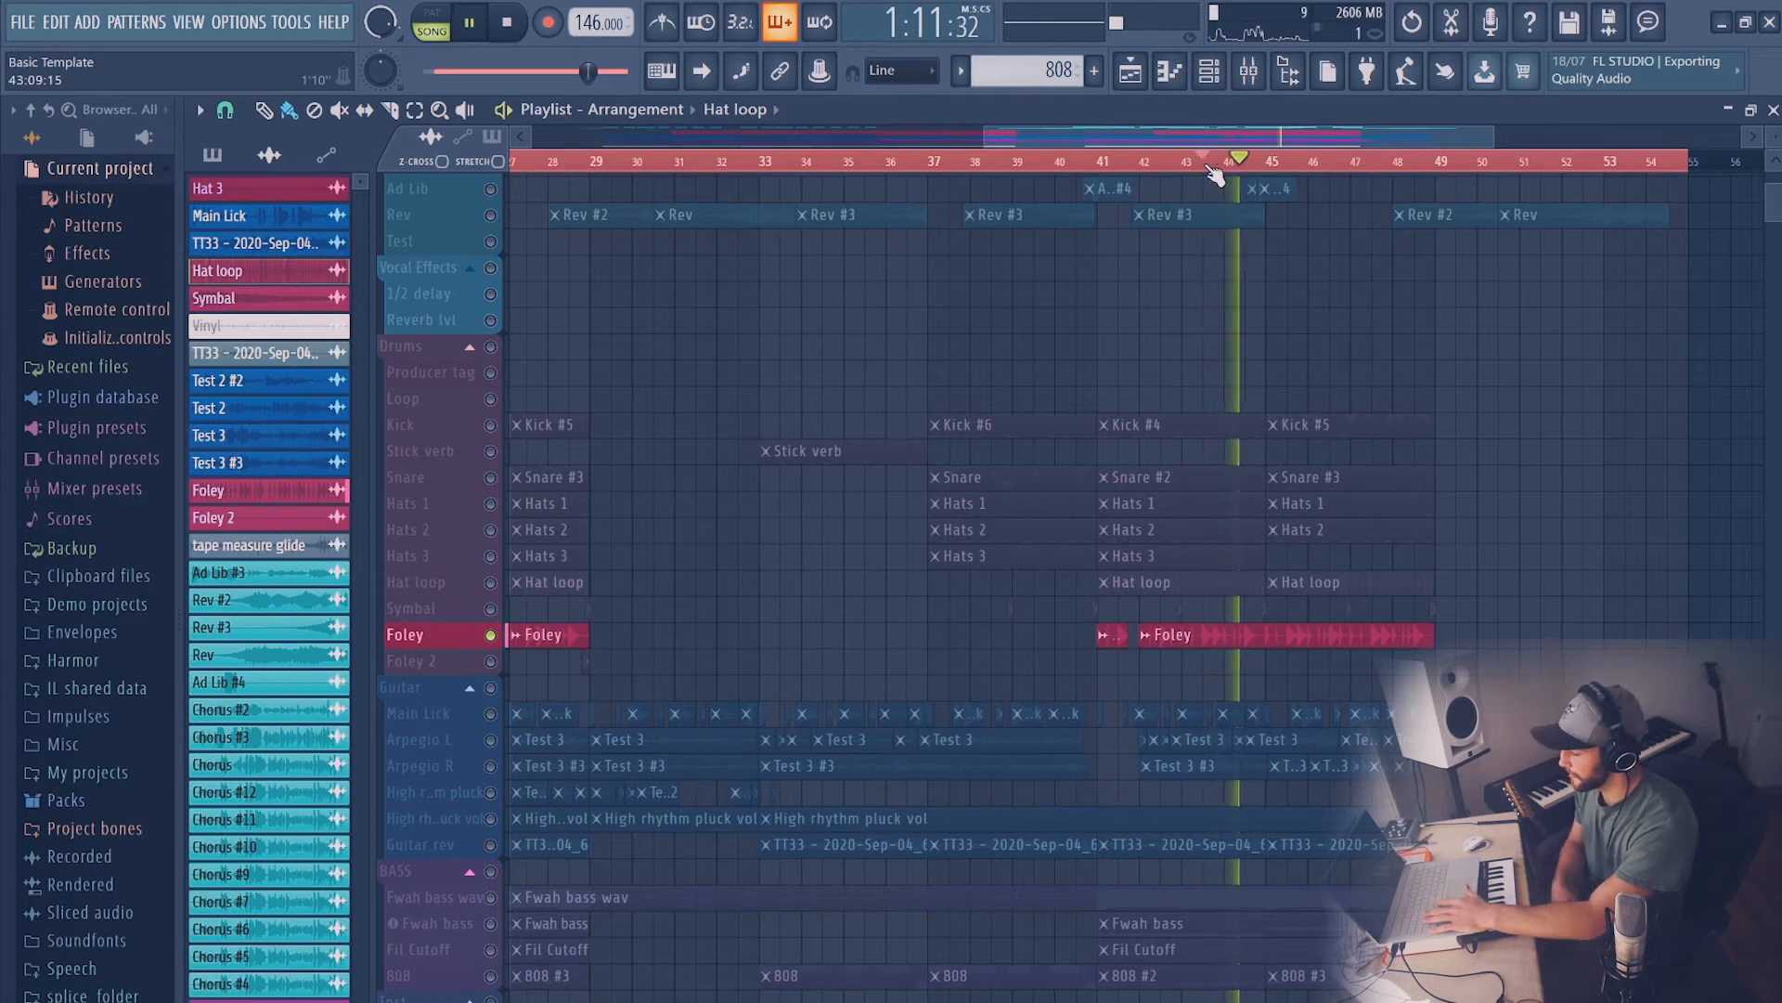
key(space)
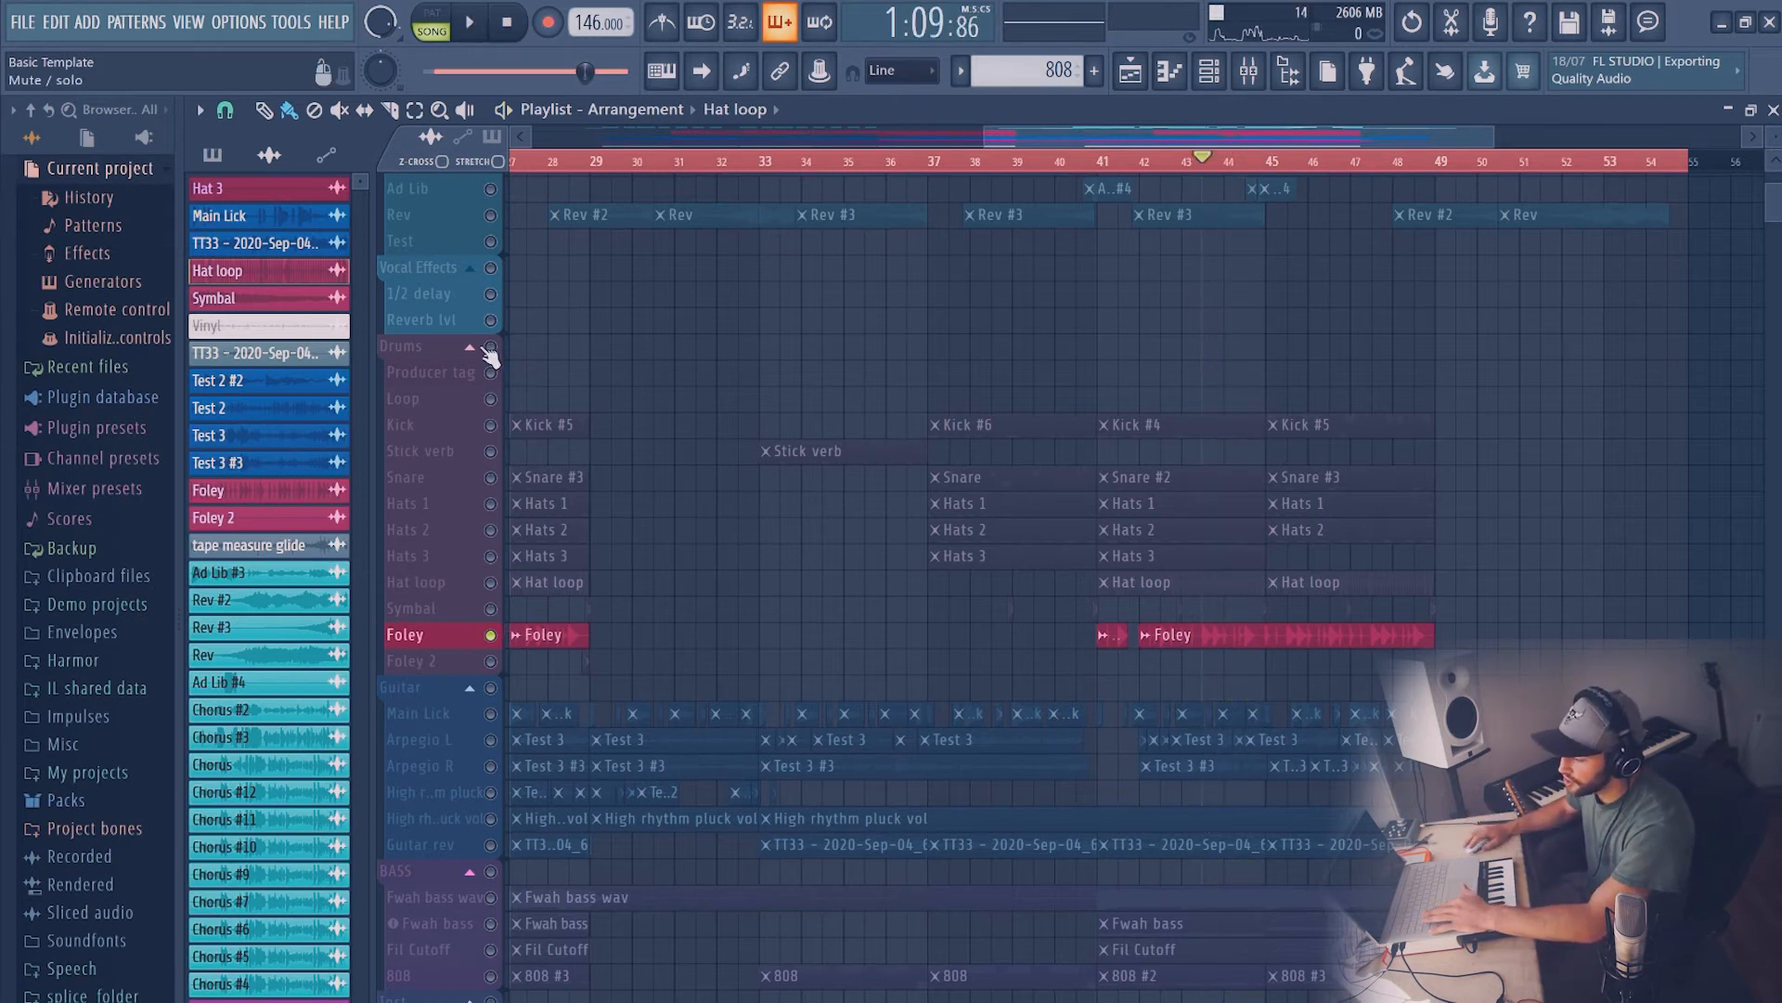
Unmute the Drums, Guitar and BASS groups, play them together from bar 41 and stop playback
click(490, 347)
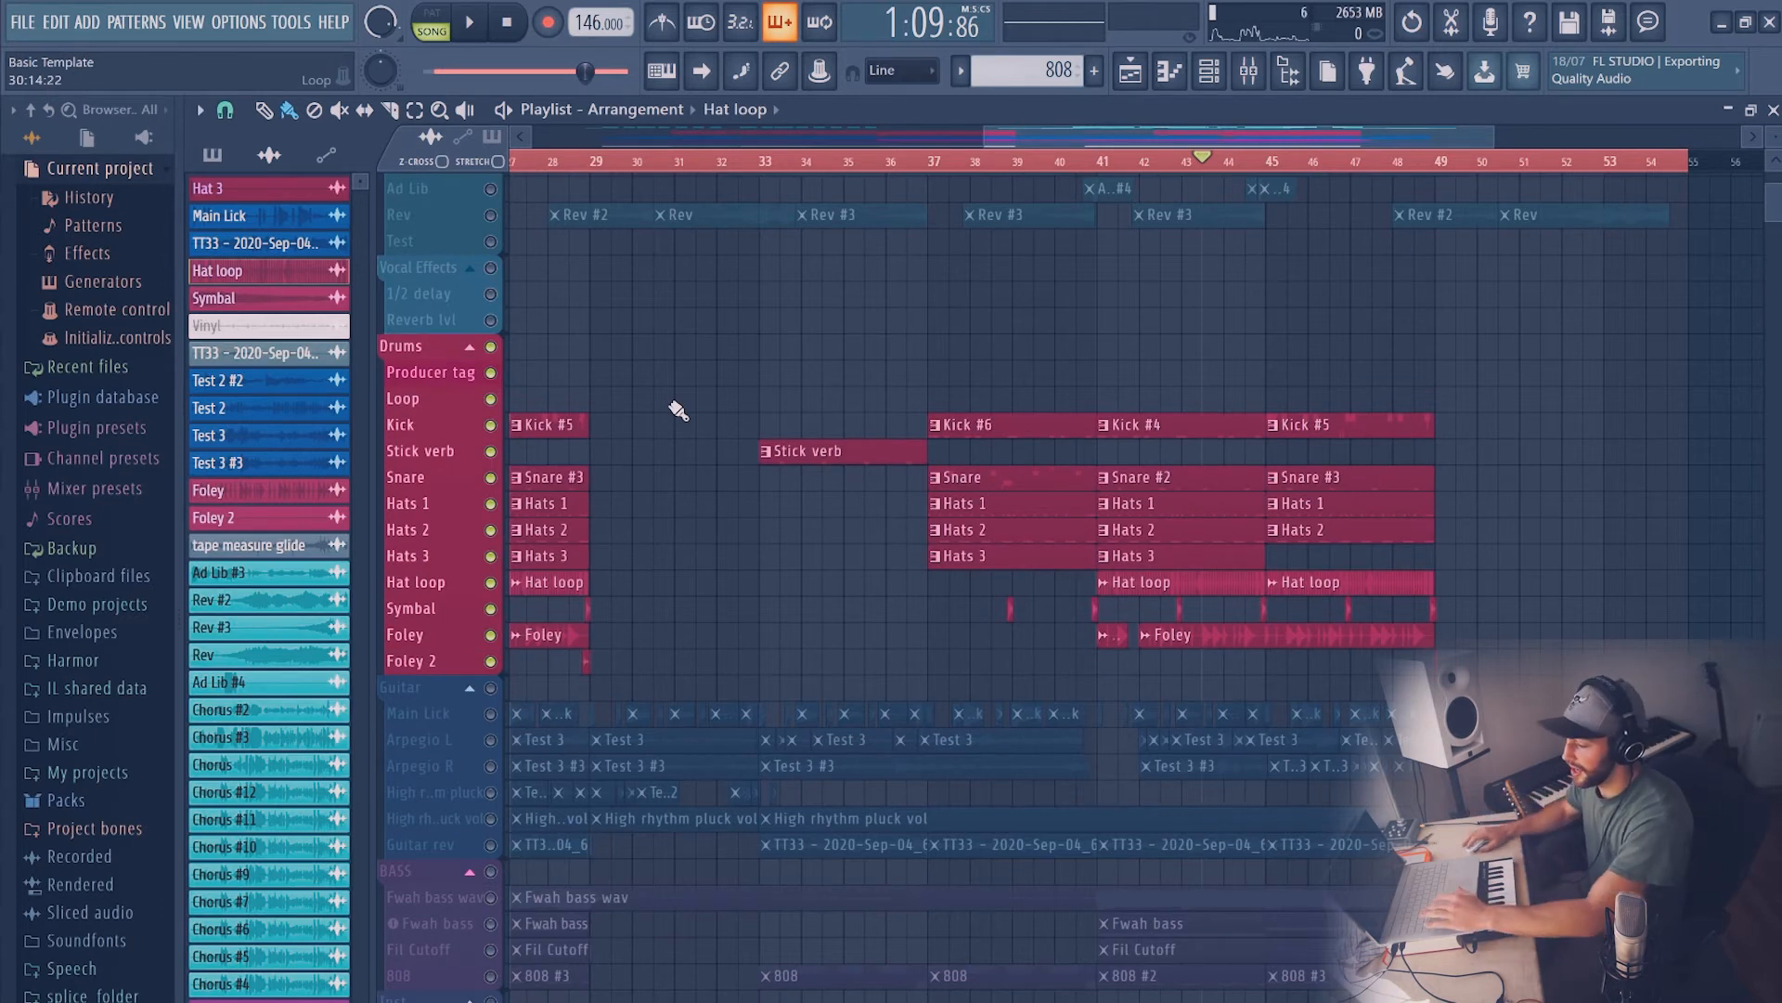
click(491, 689)
scroll(508, 735, down, 1)
click(492, 773)
scroll(627, 737, down, 1)
scroll(627, 737, down, 2)
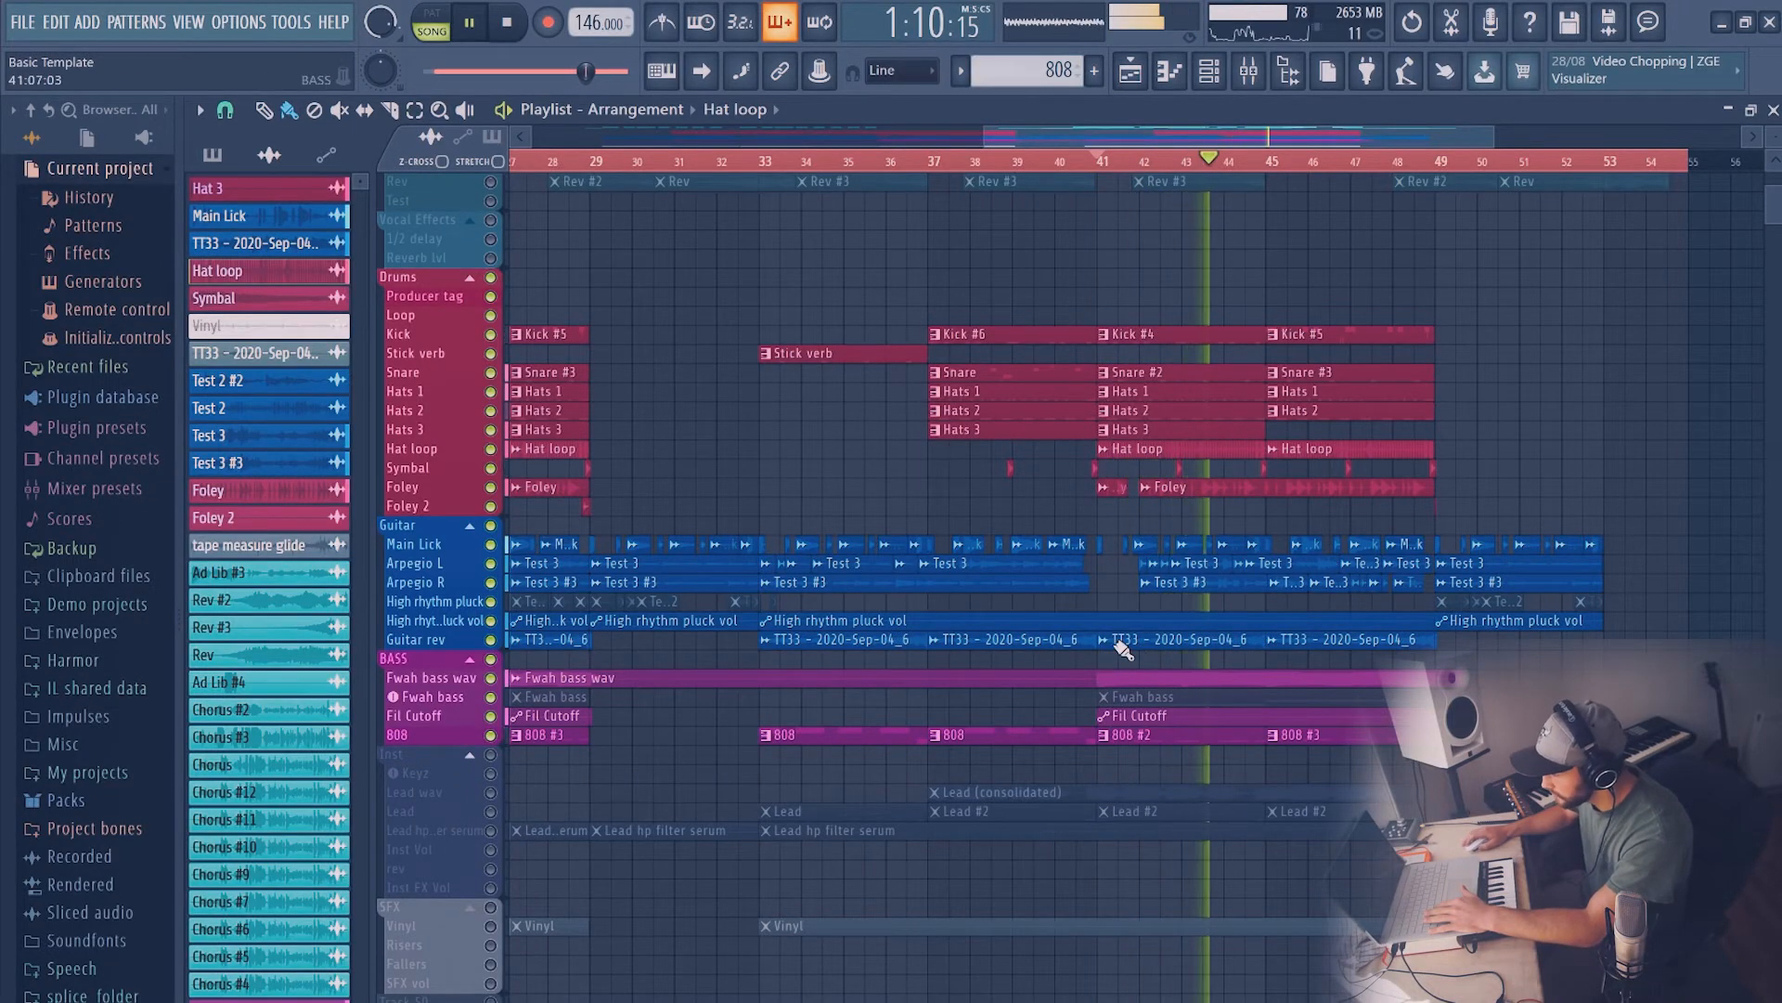
scroll(1242, 167, down, 1)
scroll(1242, 167, down, 4)
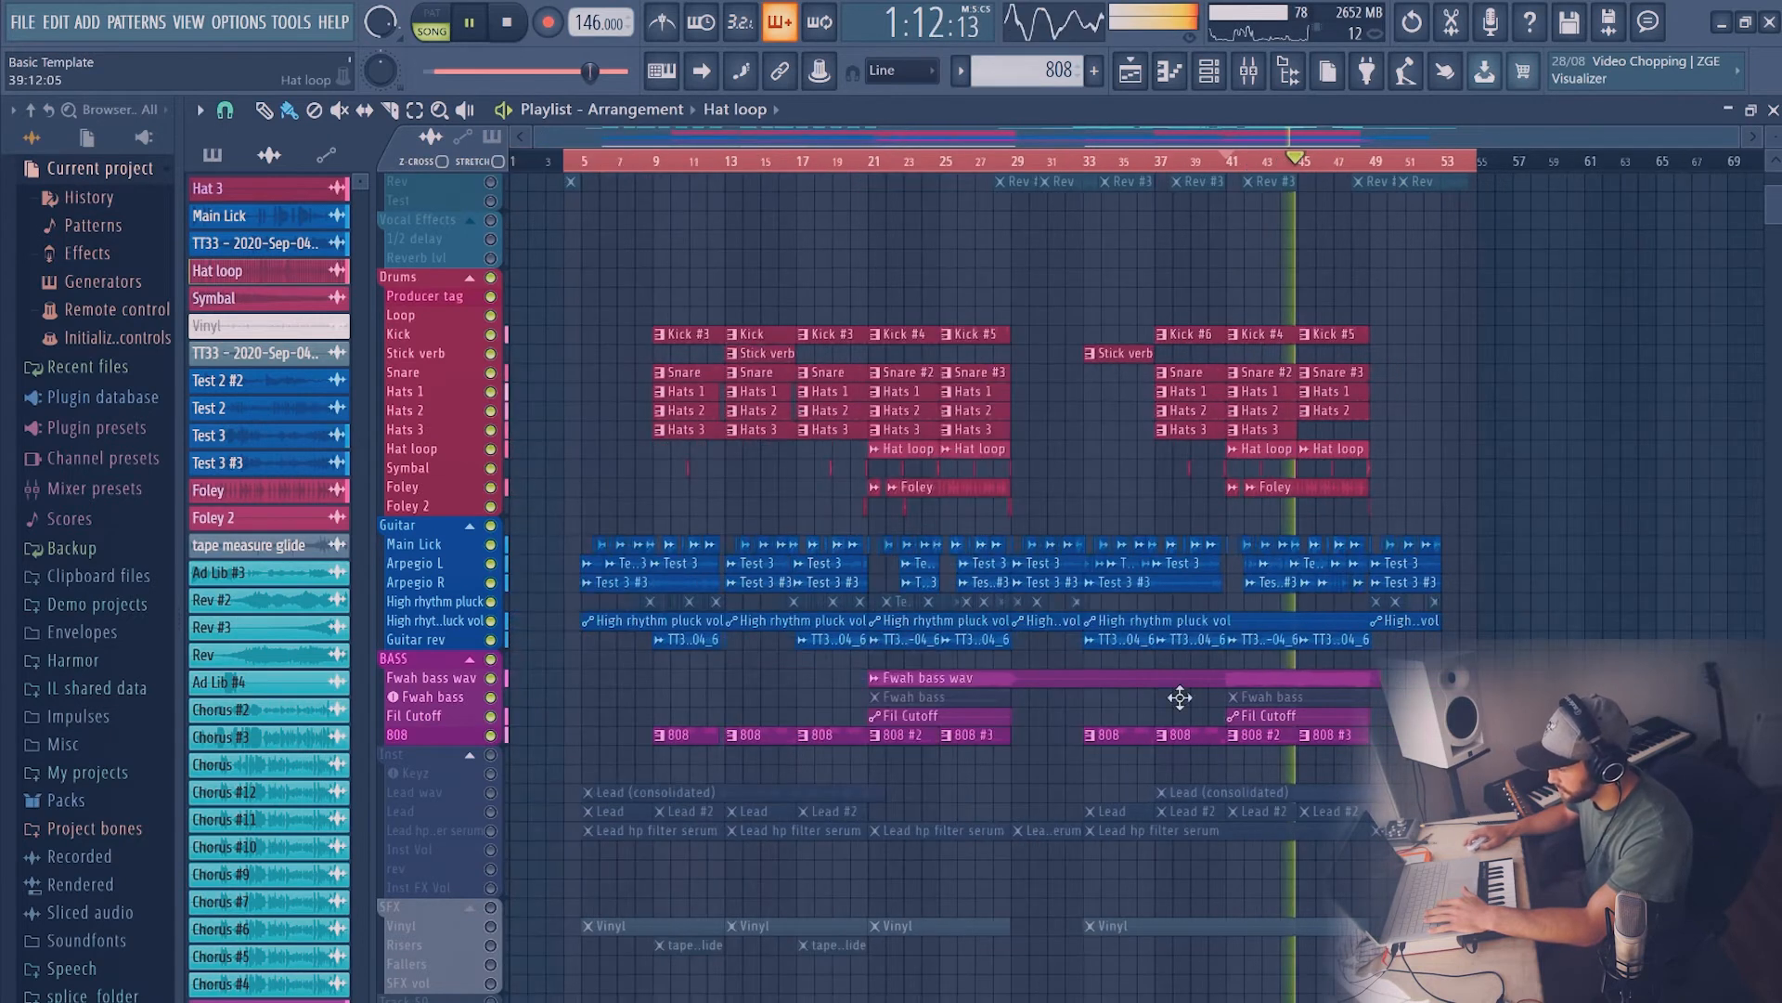
key(space)
Solo the Fwah bass wav track, unmute the Inst group and look over its lead tracks
scroll(502, 696, up, 6)
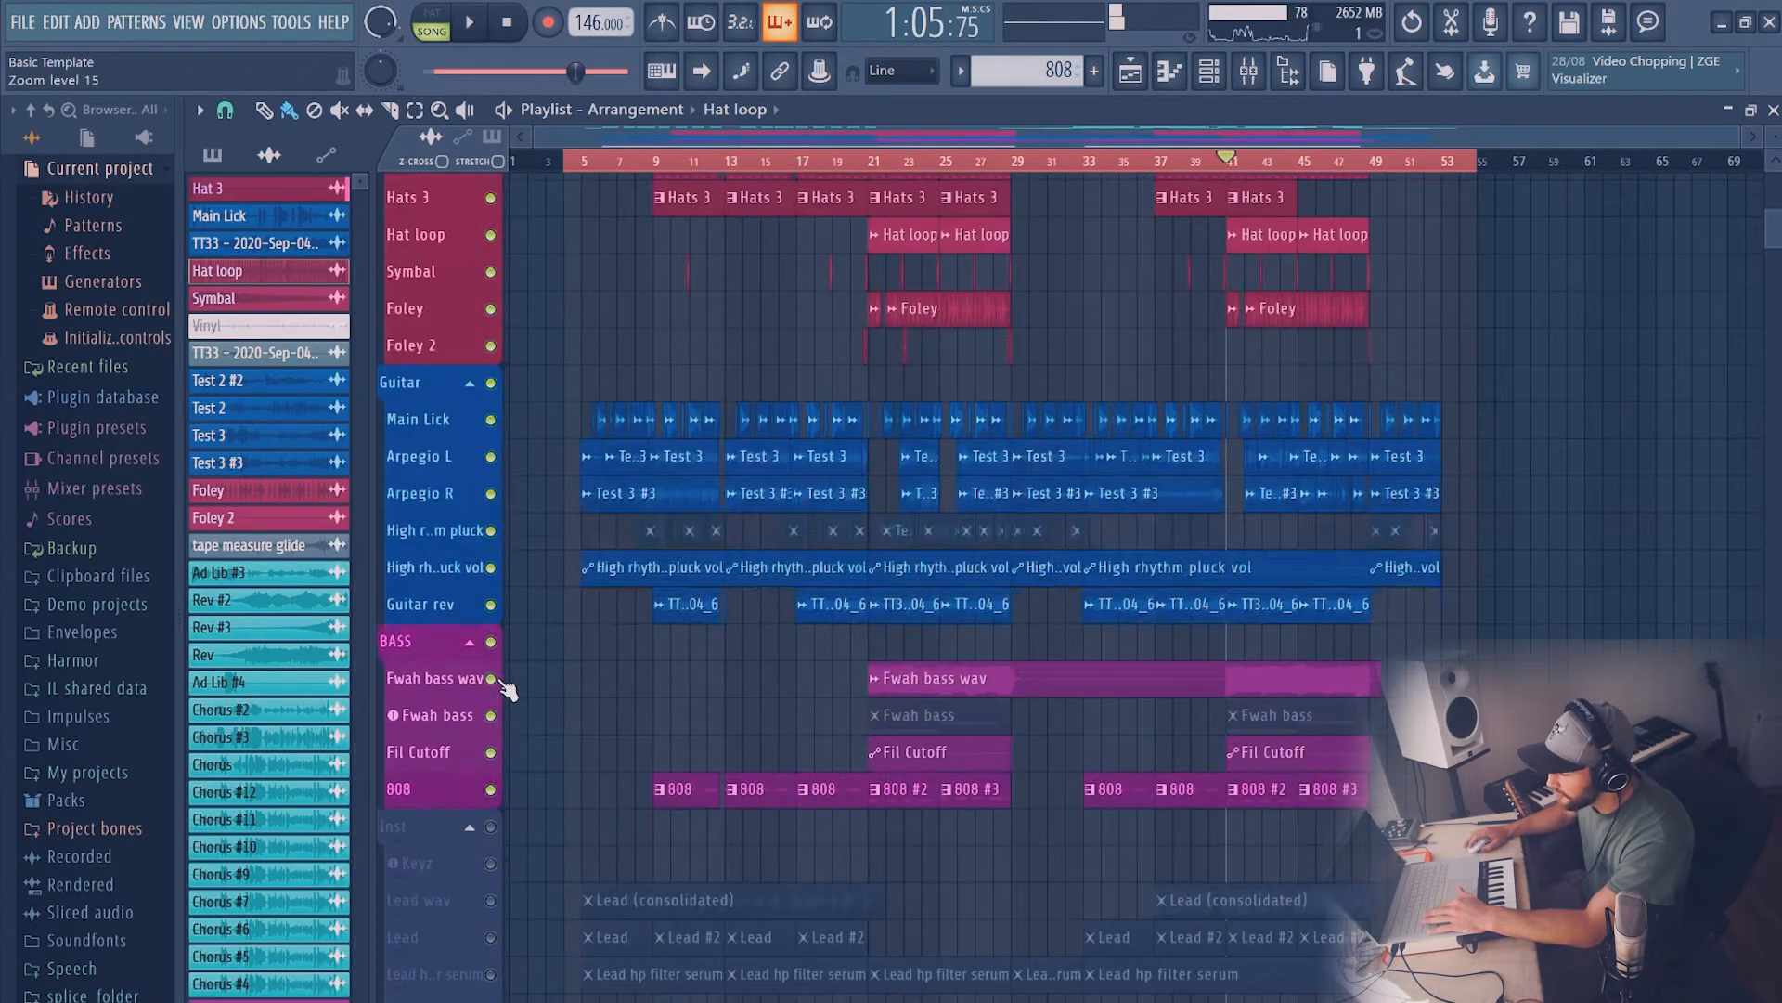
right_click(492, 703)
scroll(906, 684, down, 4)
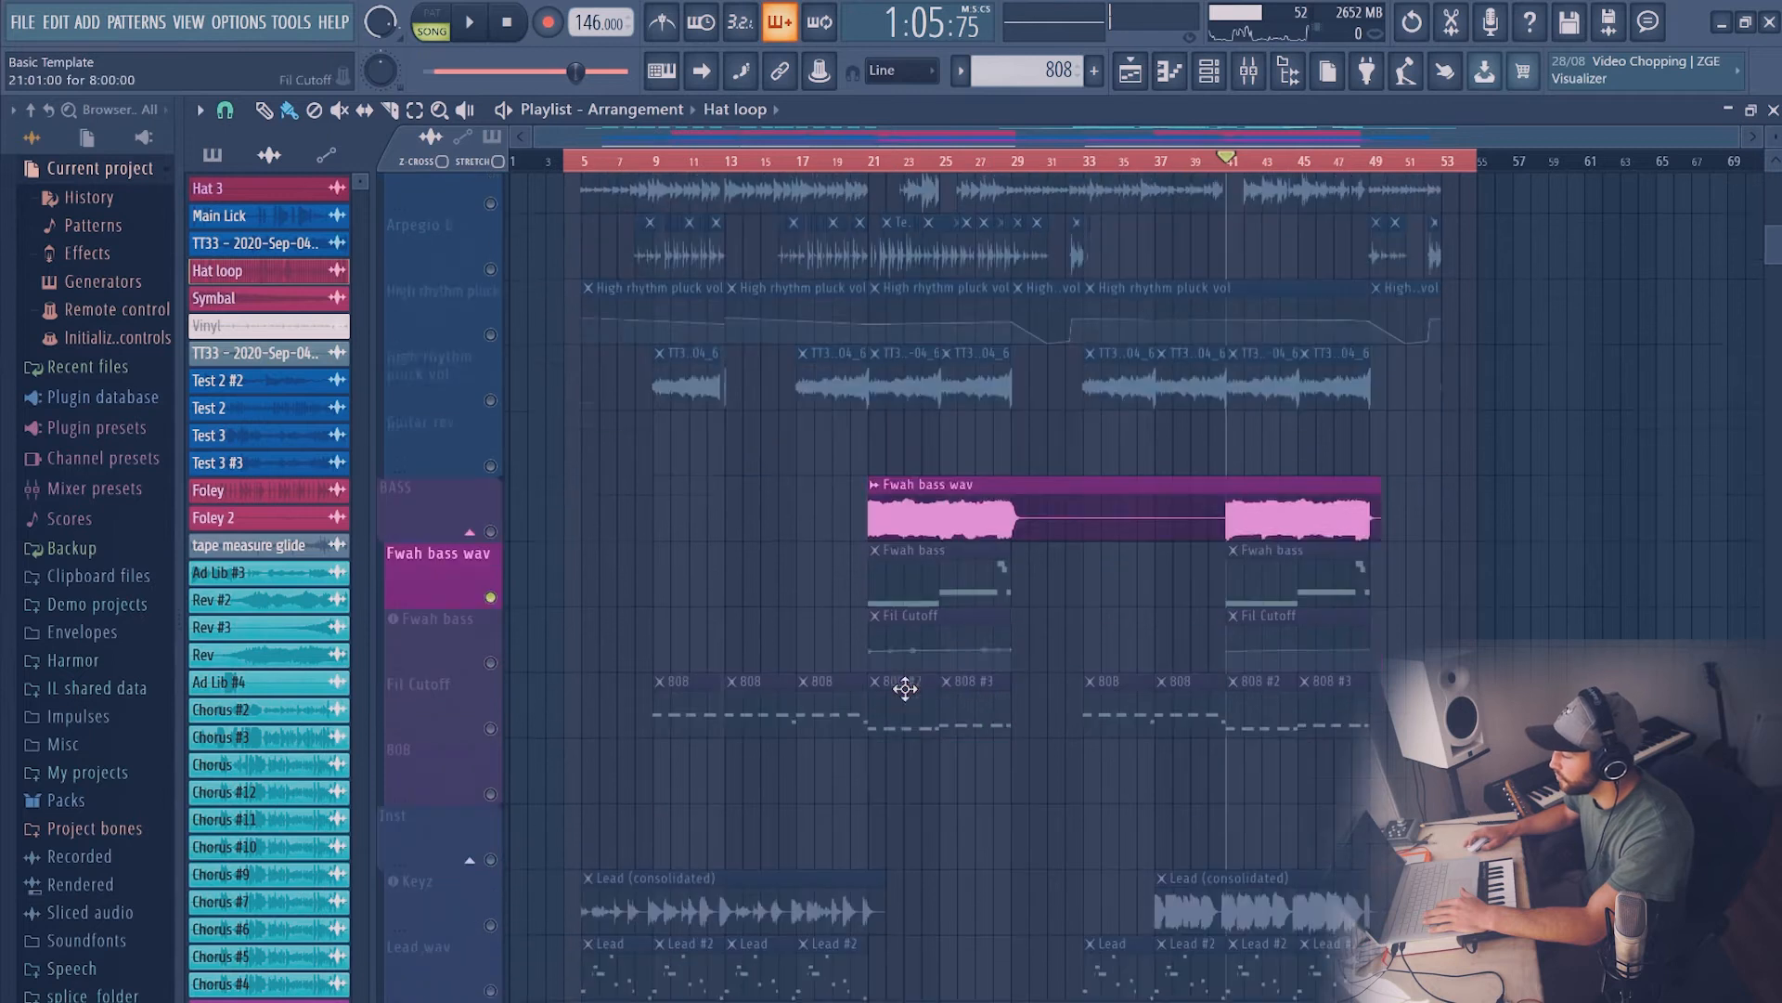
click(492, 754)
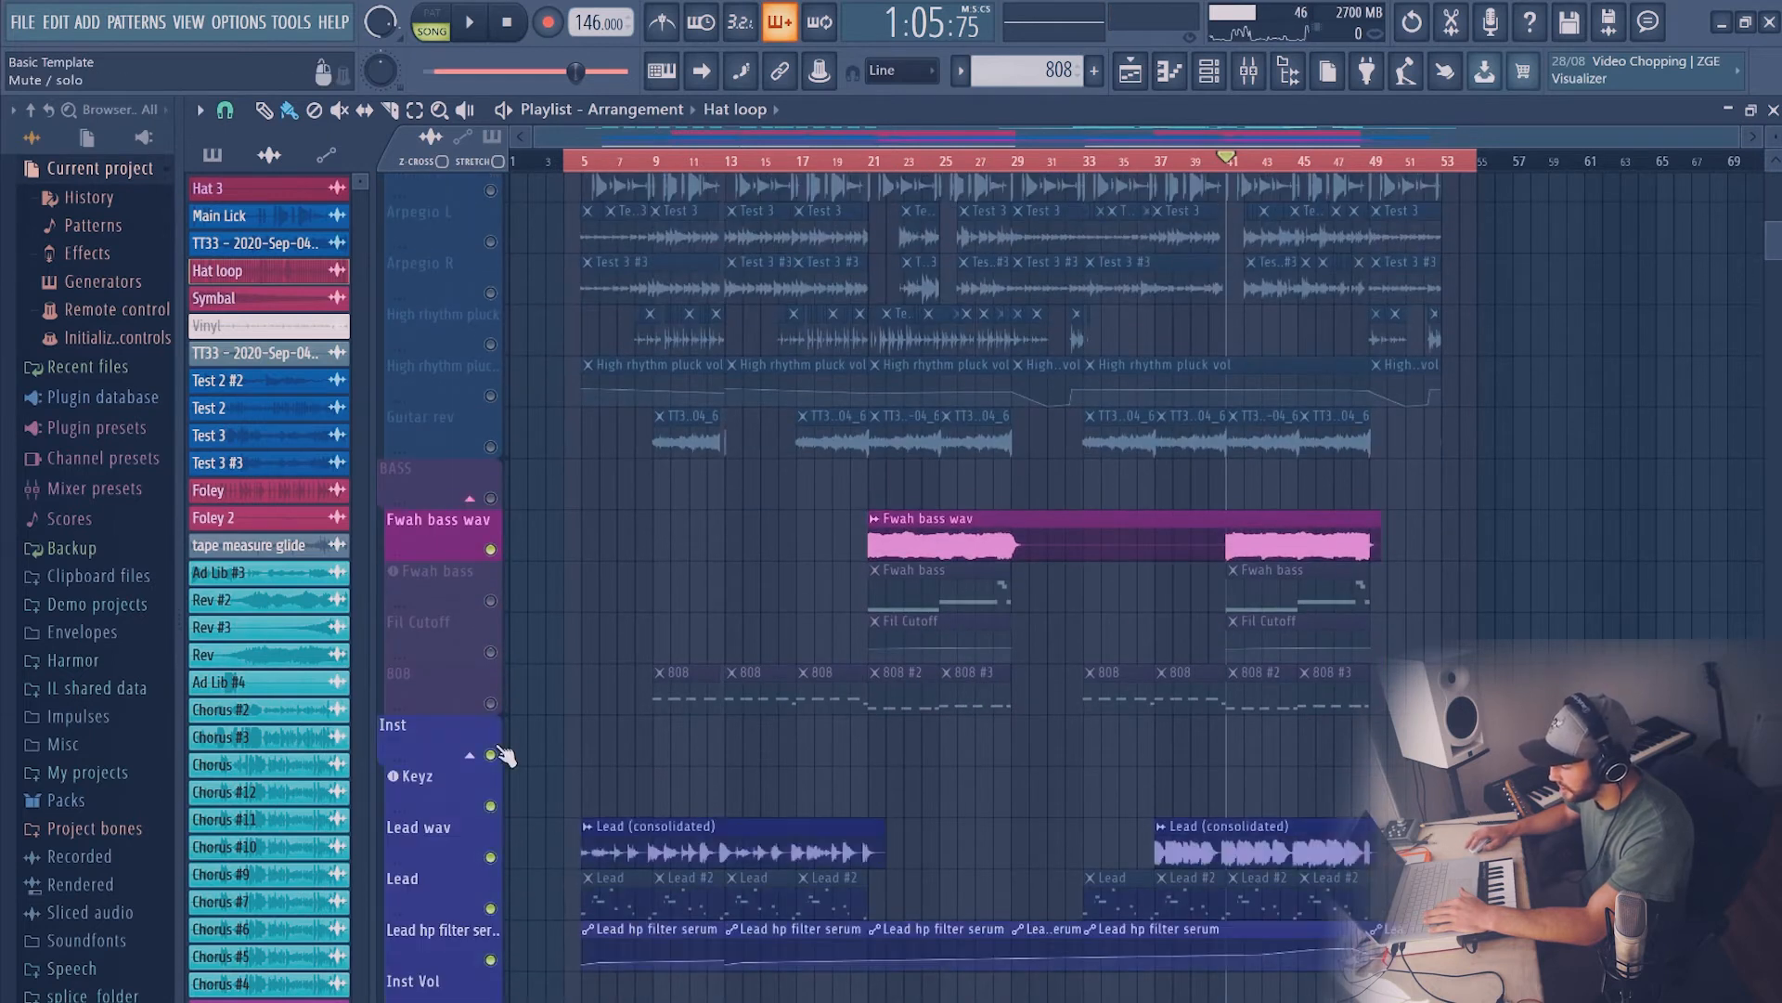
scroll(773, 703, down, 5)
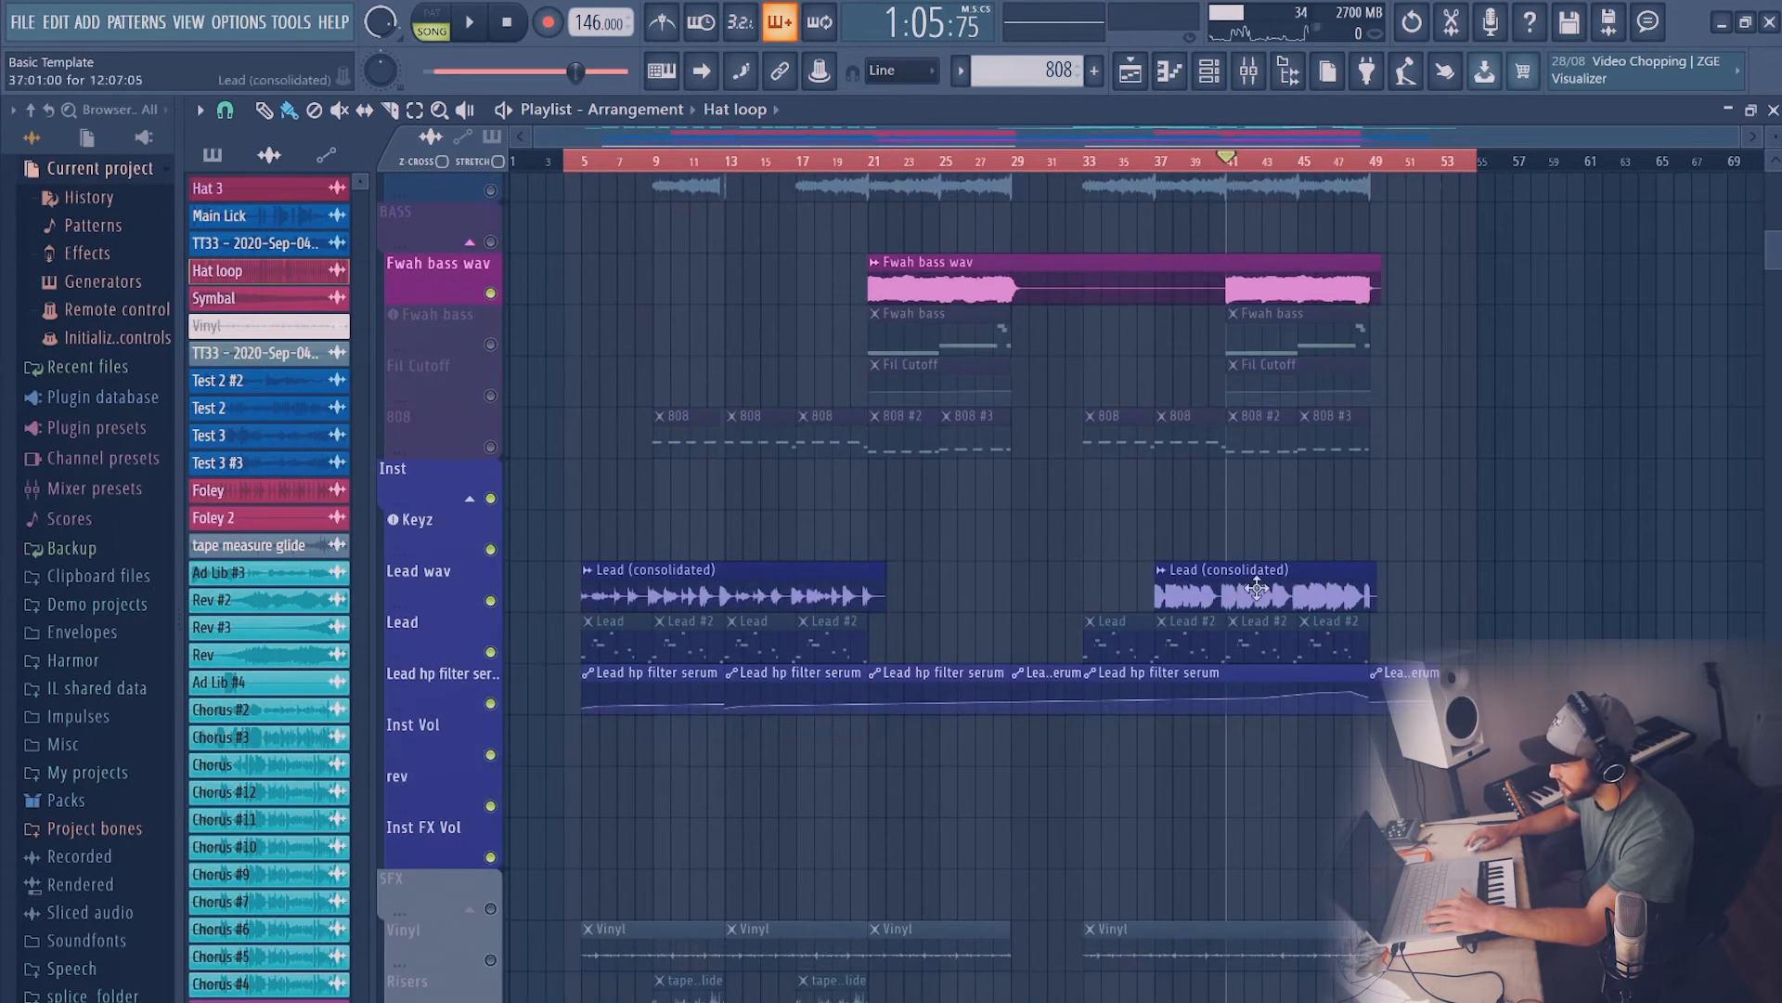
scroll(1231, 331, up, 2)
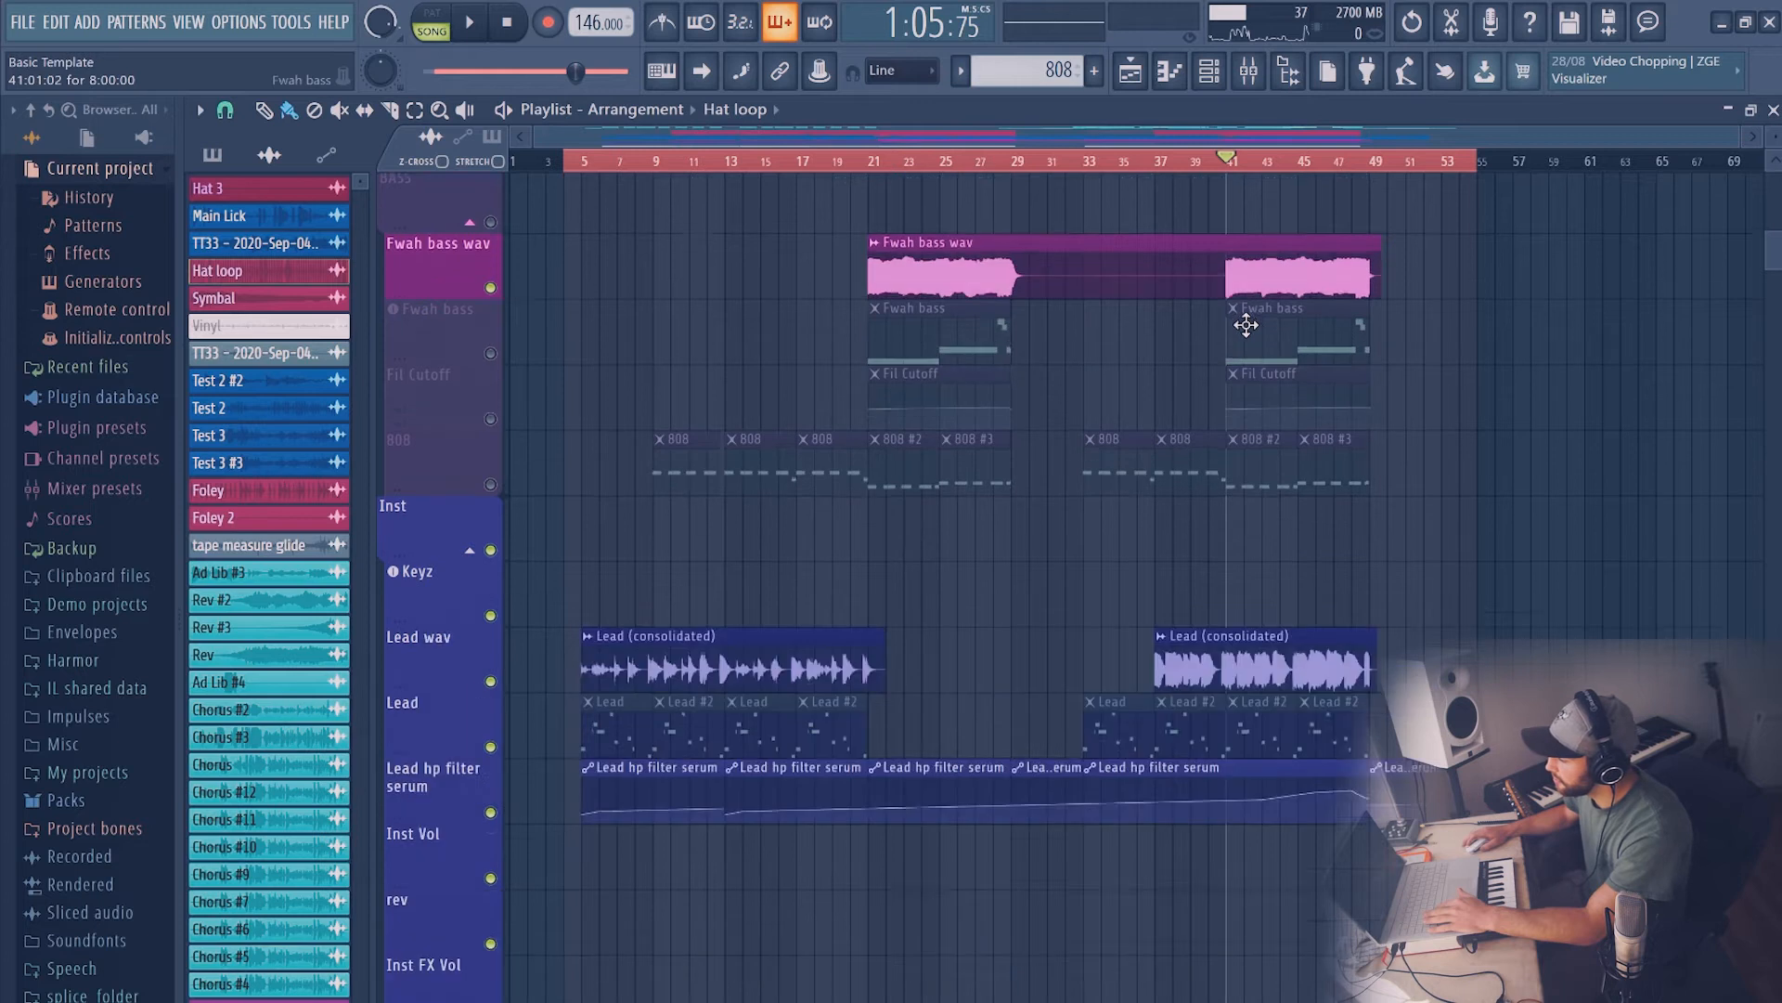
Solo only the Fwah bass wav track, play it from bar 41 and stop playback
right_click(491, 288)
key(space)
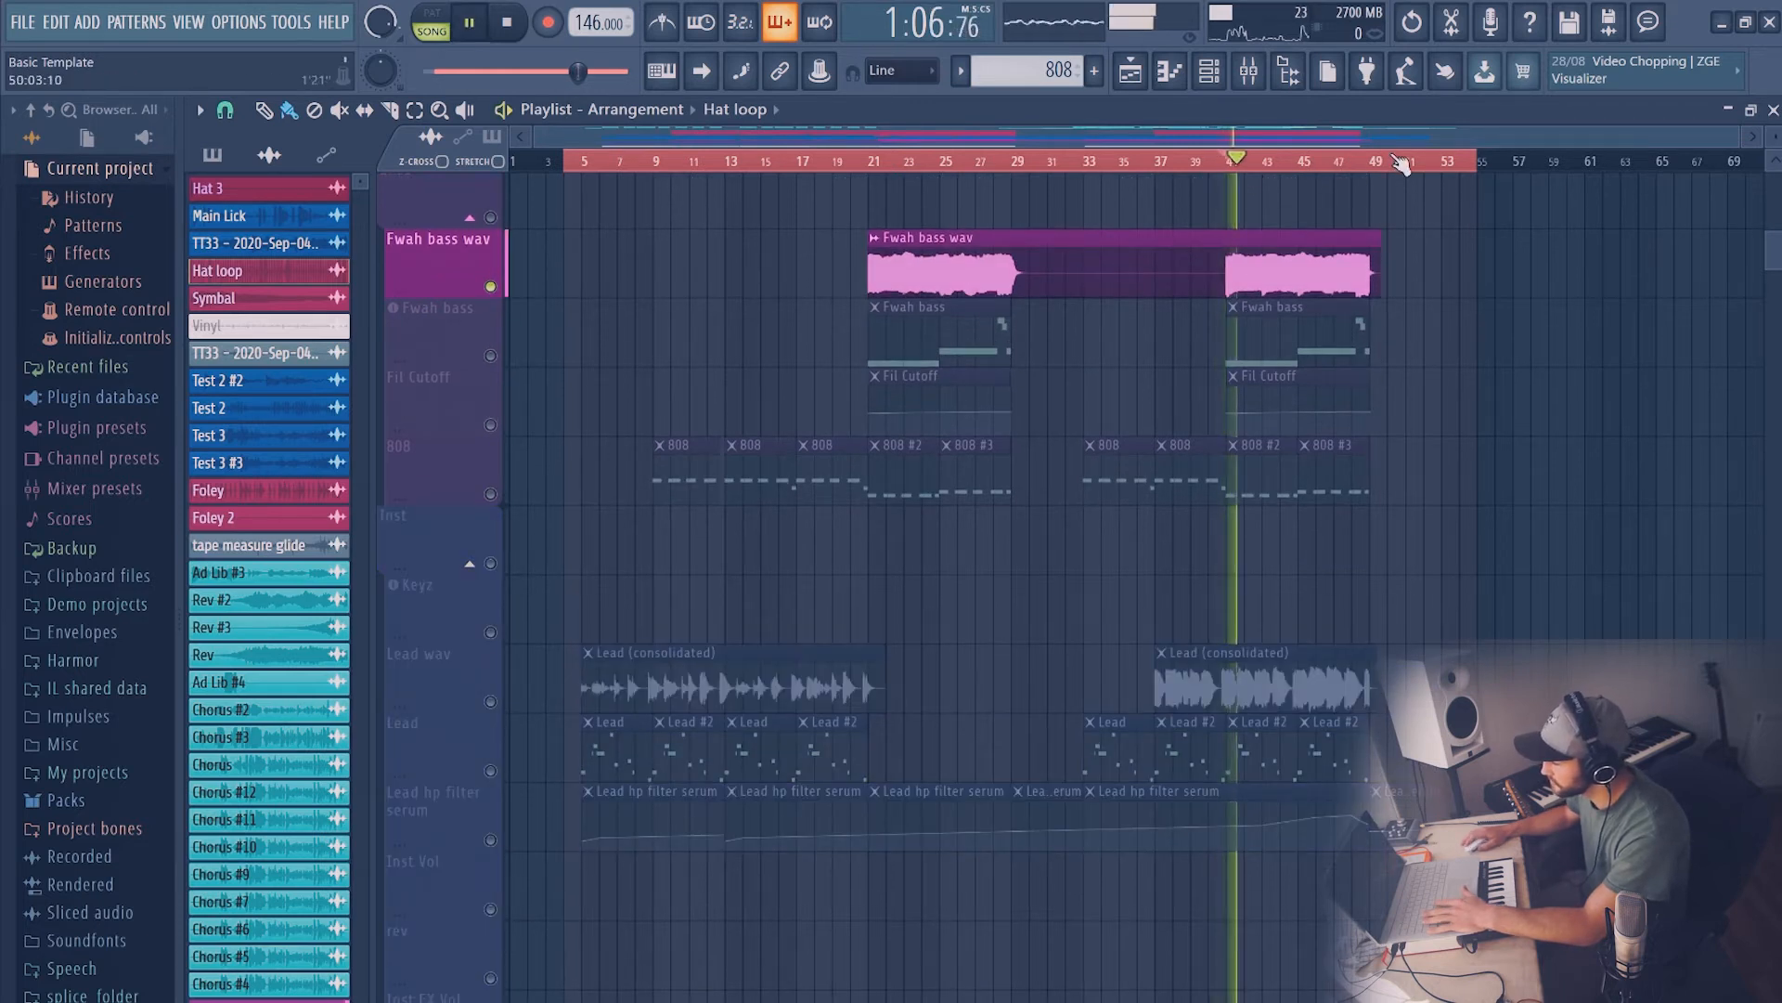
scroll(1402, 164, up, 3)
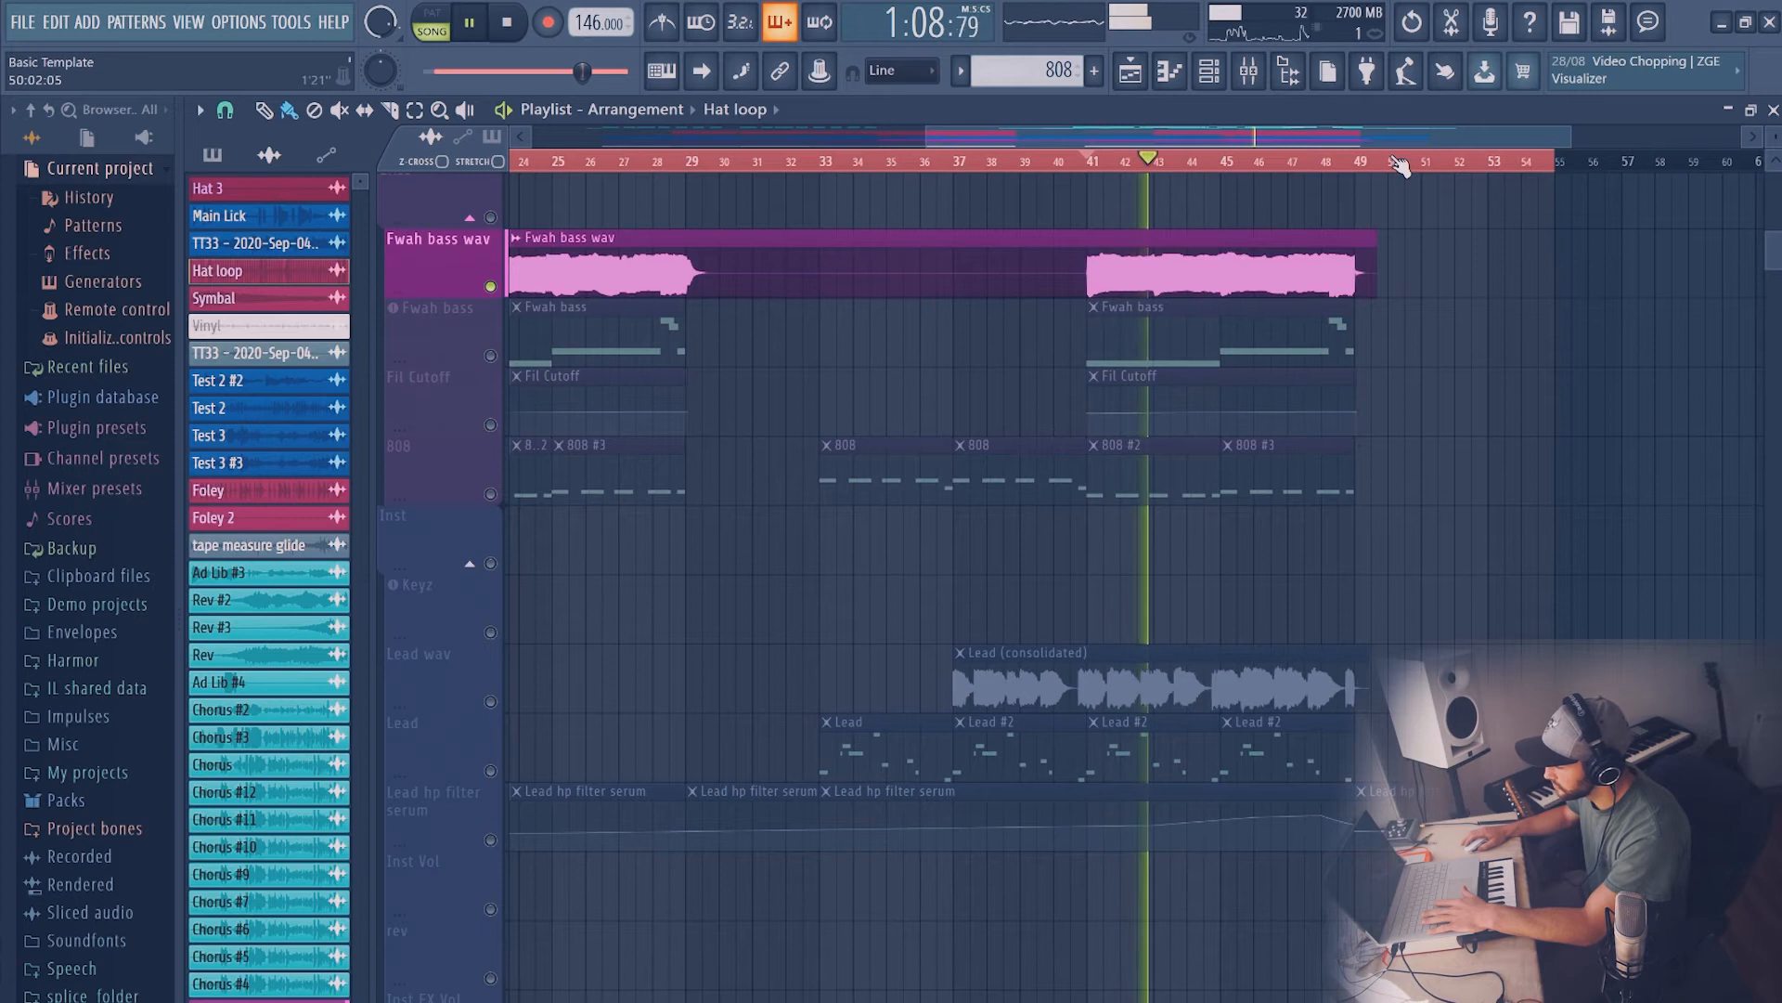
scroll(1402, 164, down, 3)
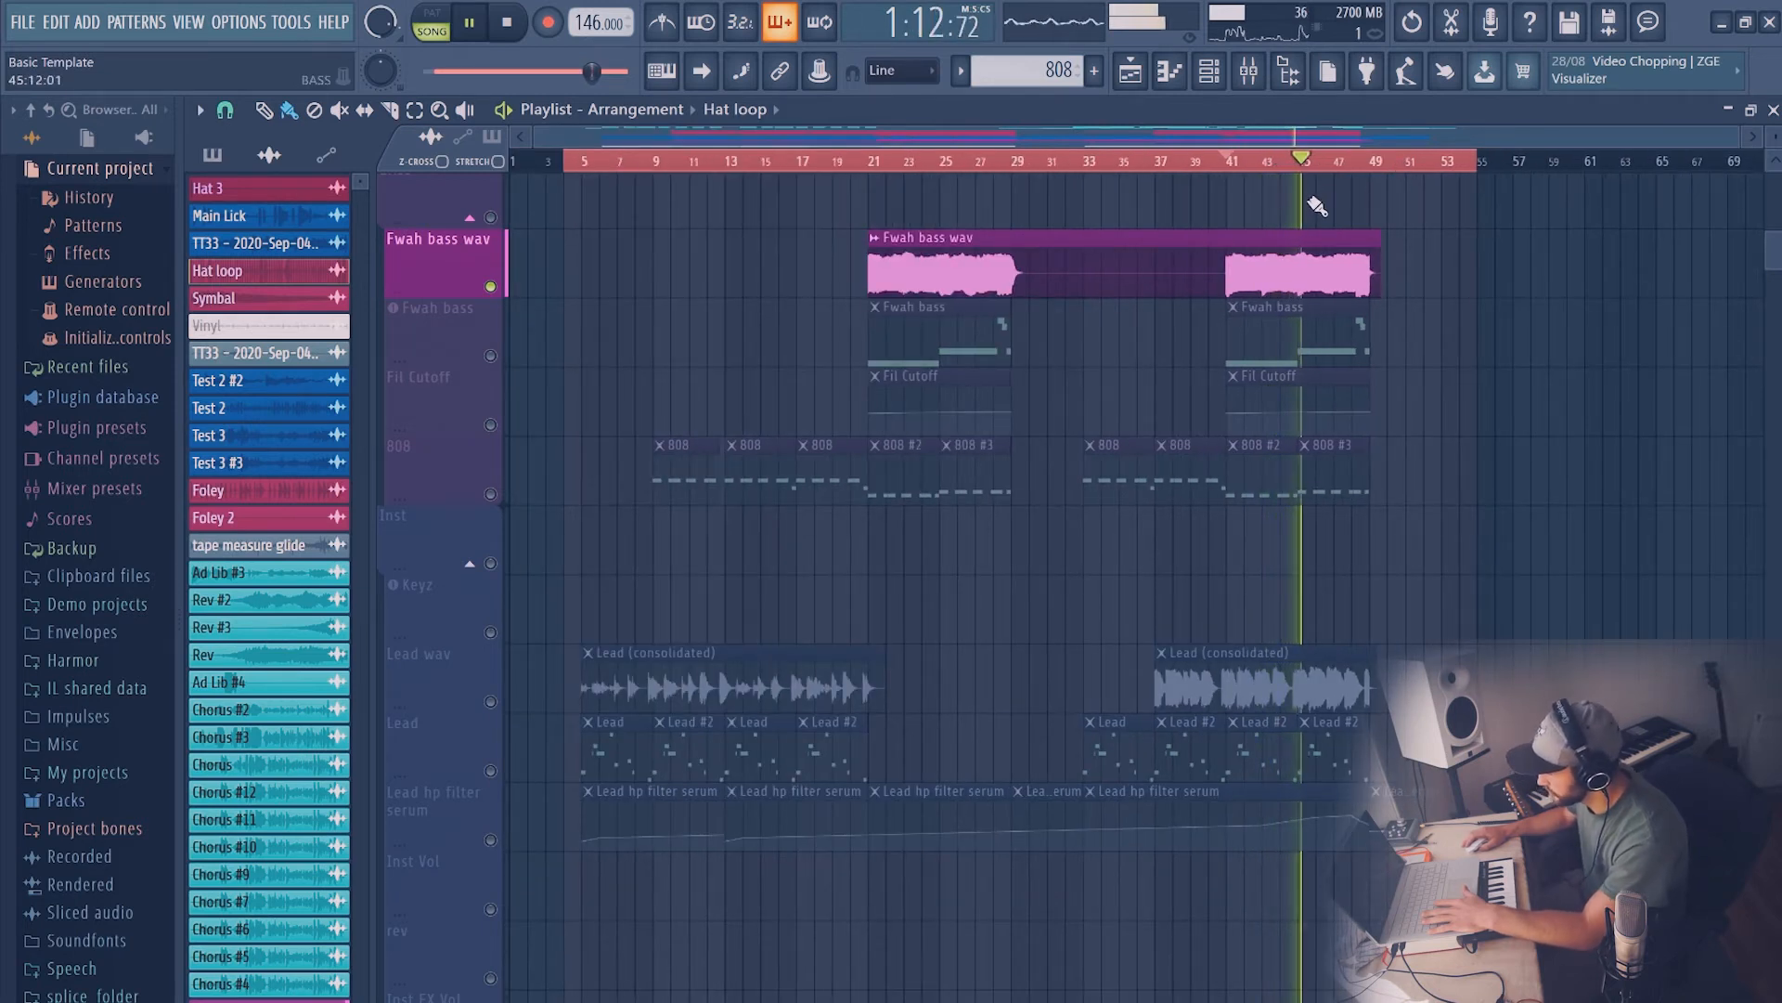
key(space)
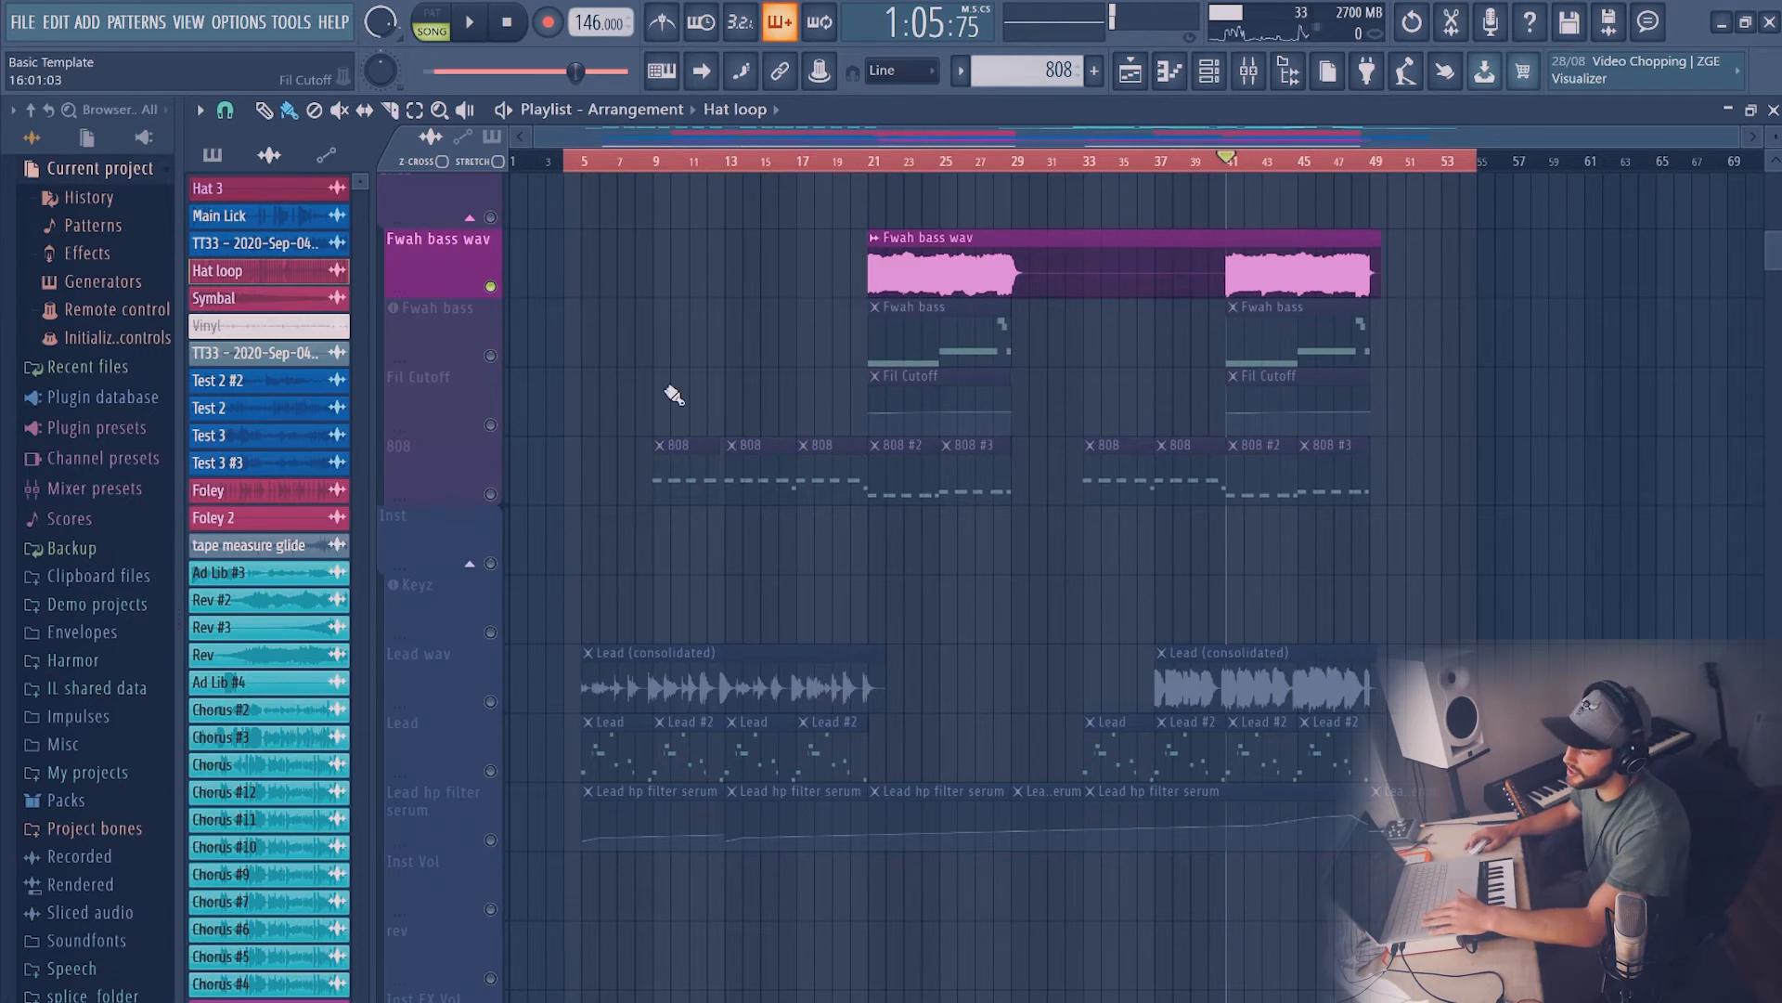
Unmute the 808 track beside Fwah bass wav and play both from bar 33 and from bar 41
scroll(674, 395, down, 1)
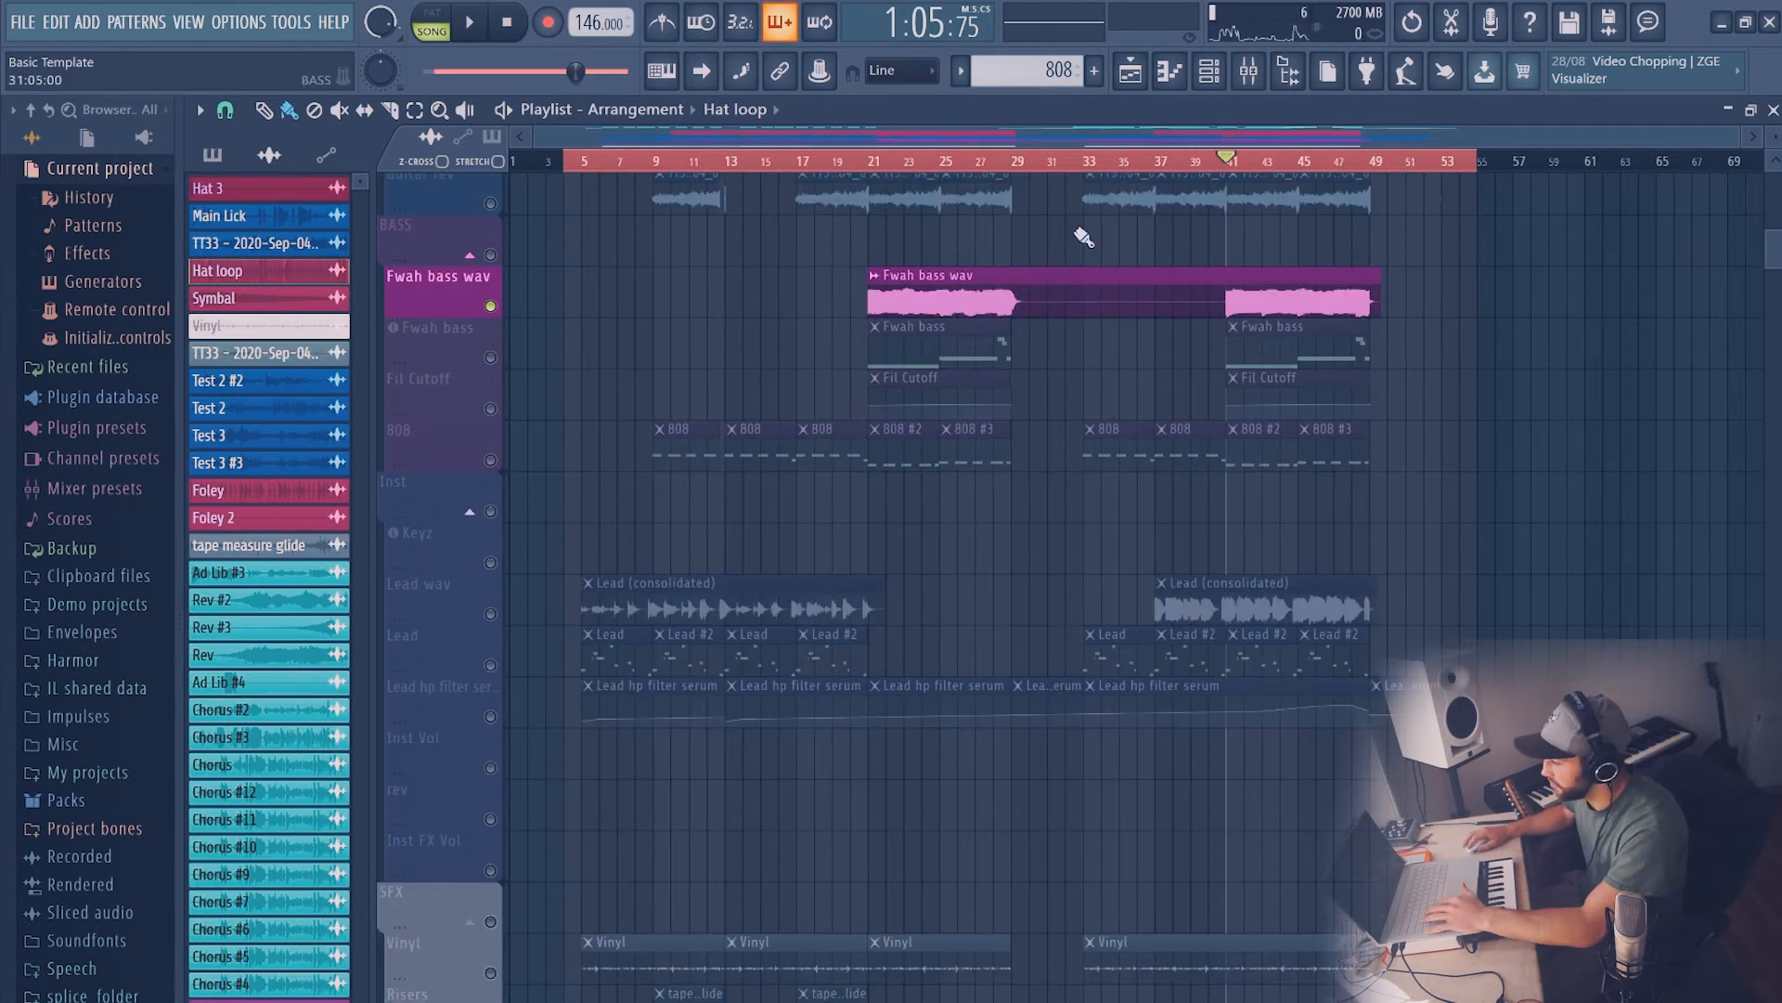
click(1089, 164)
click(491, 461)
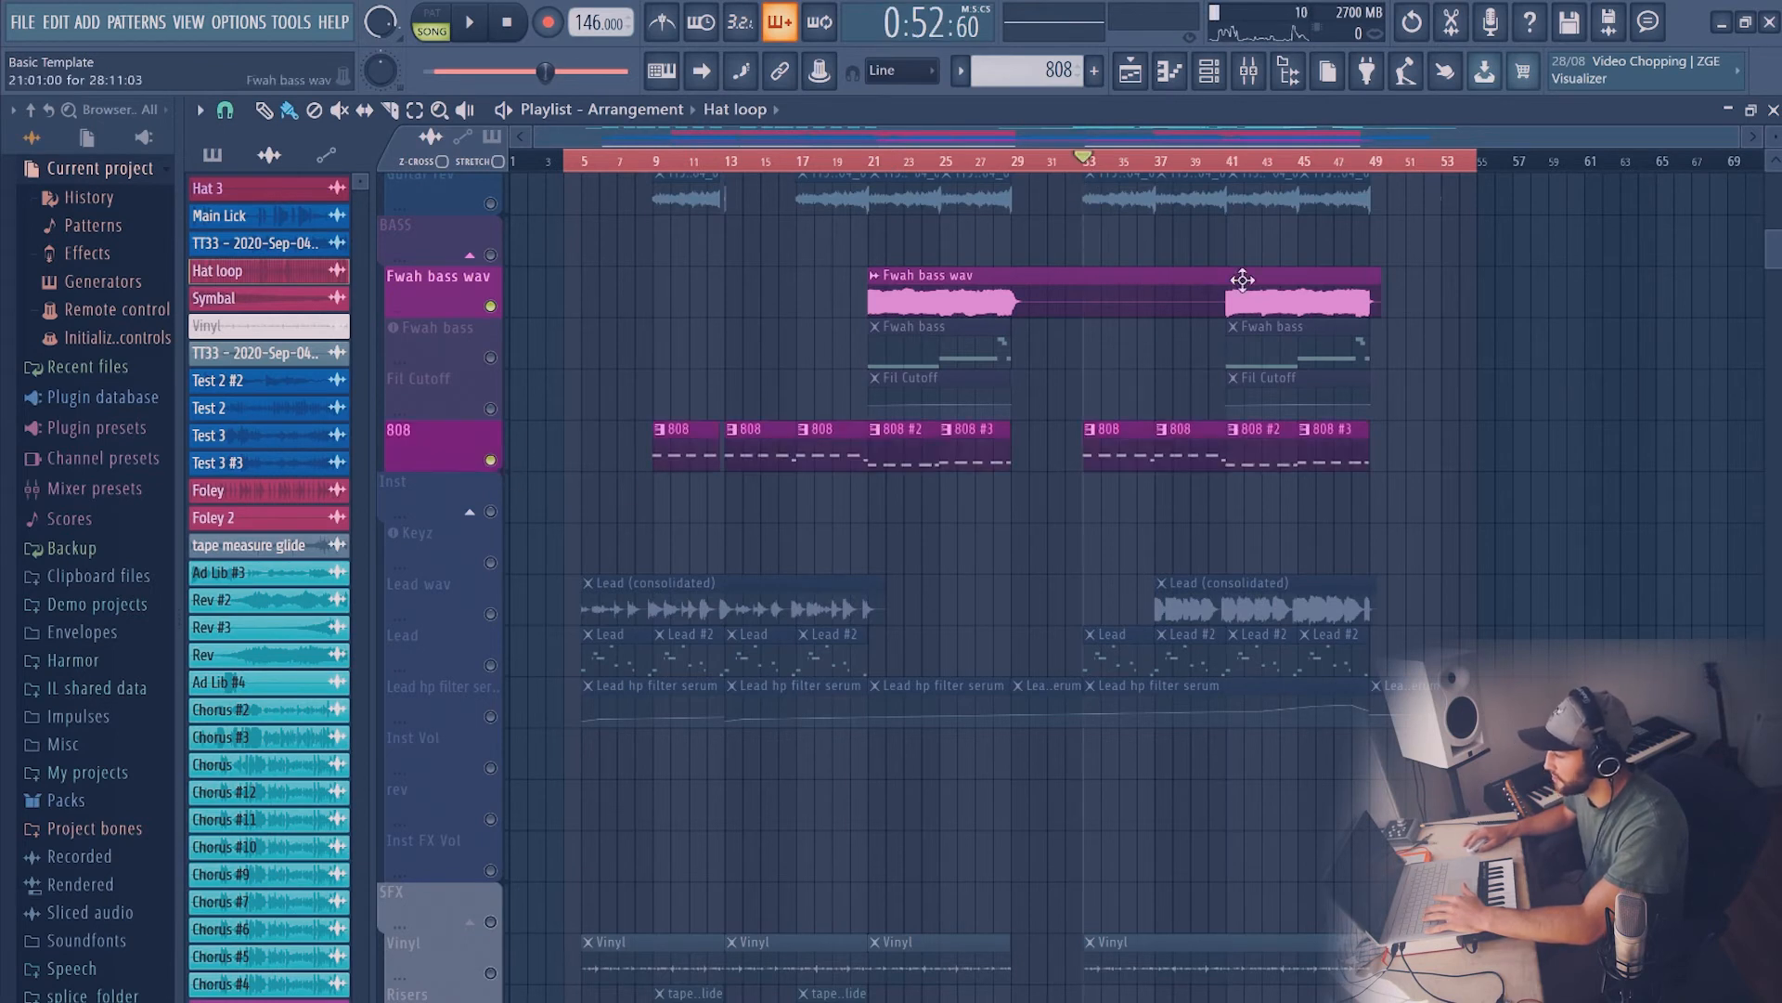
key(space)
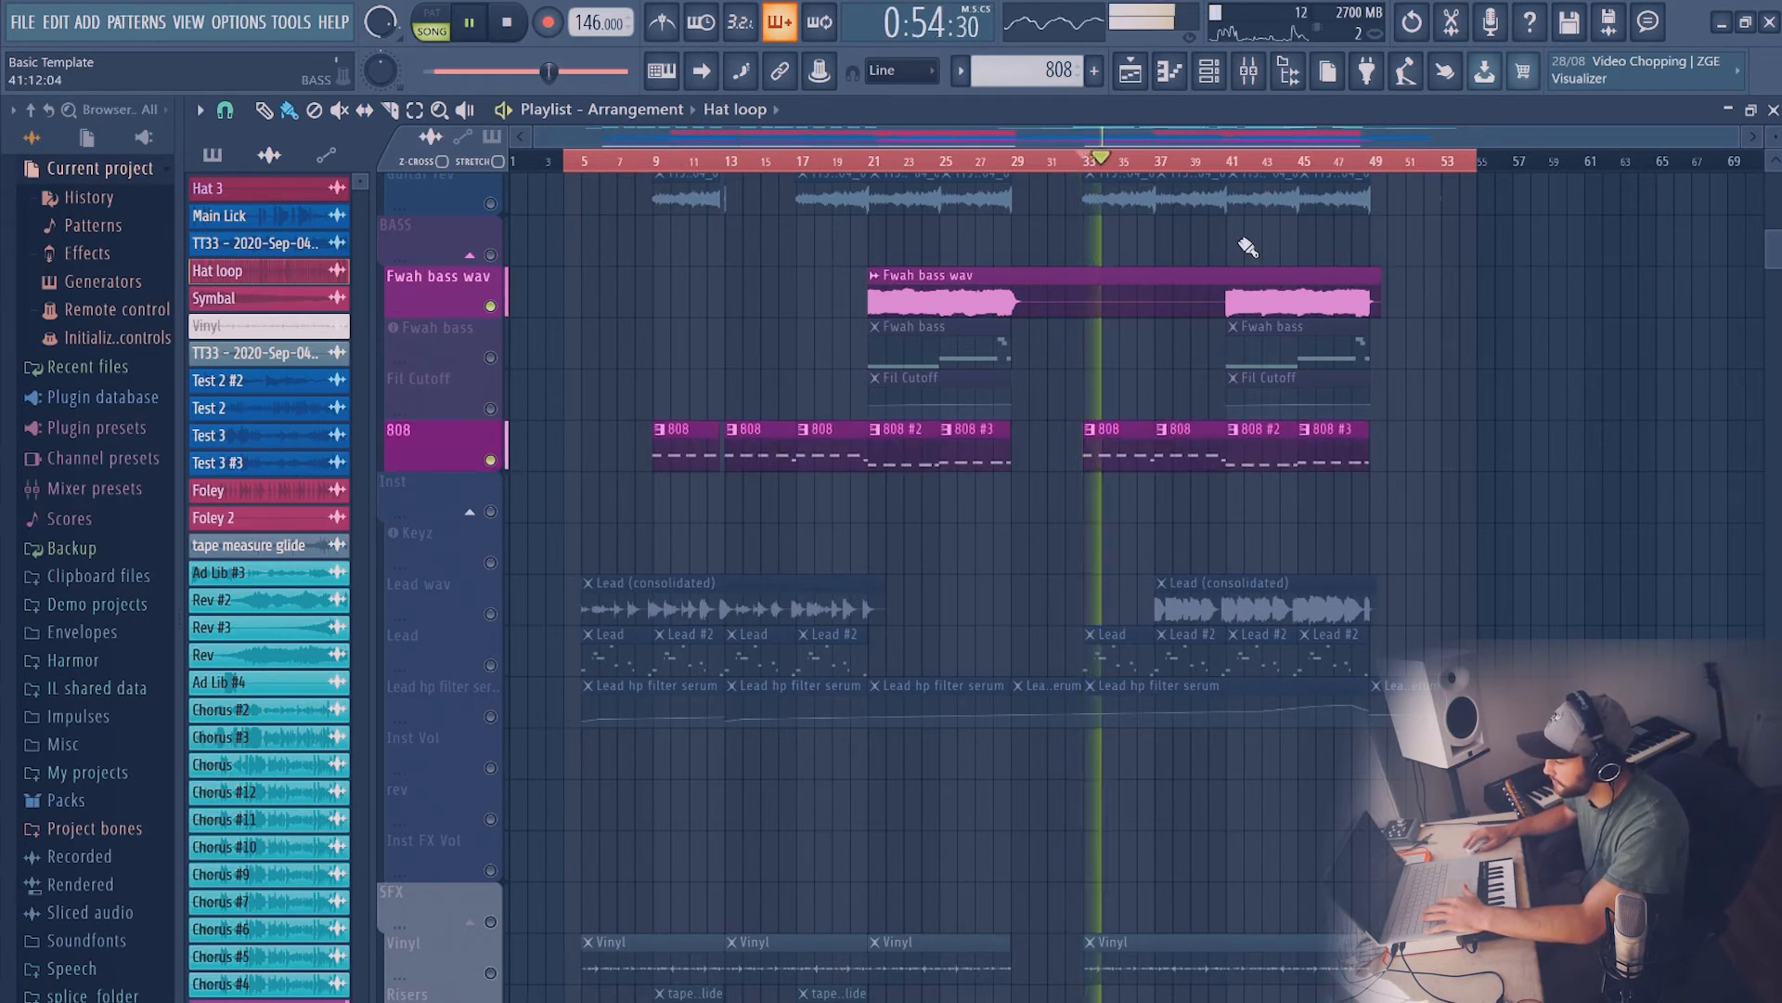
click(1229, 160)
key(space)
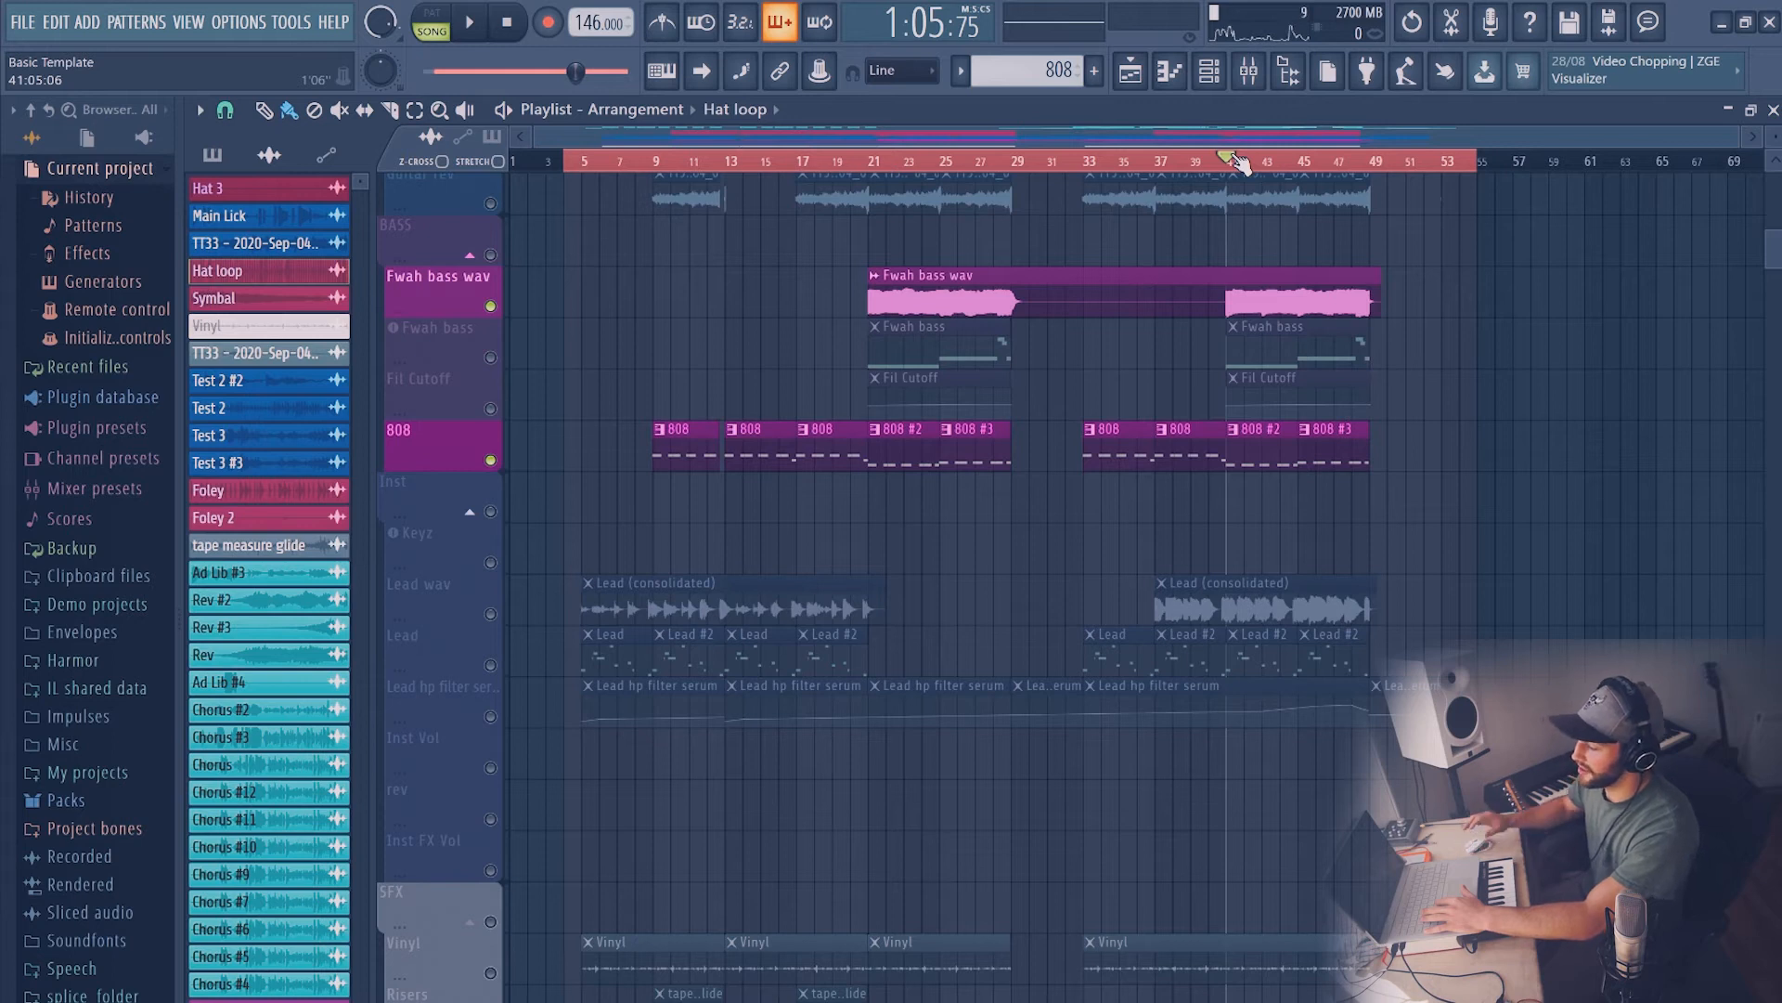
key(space)
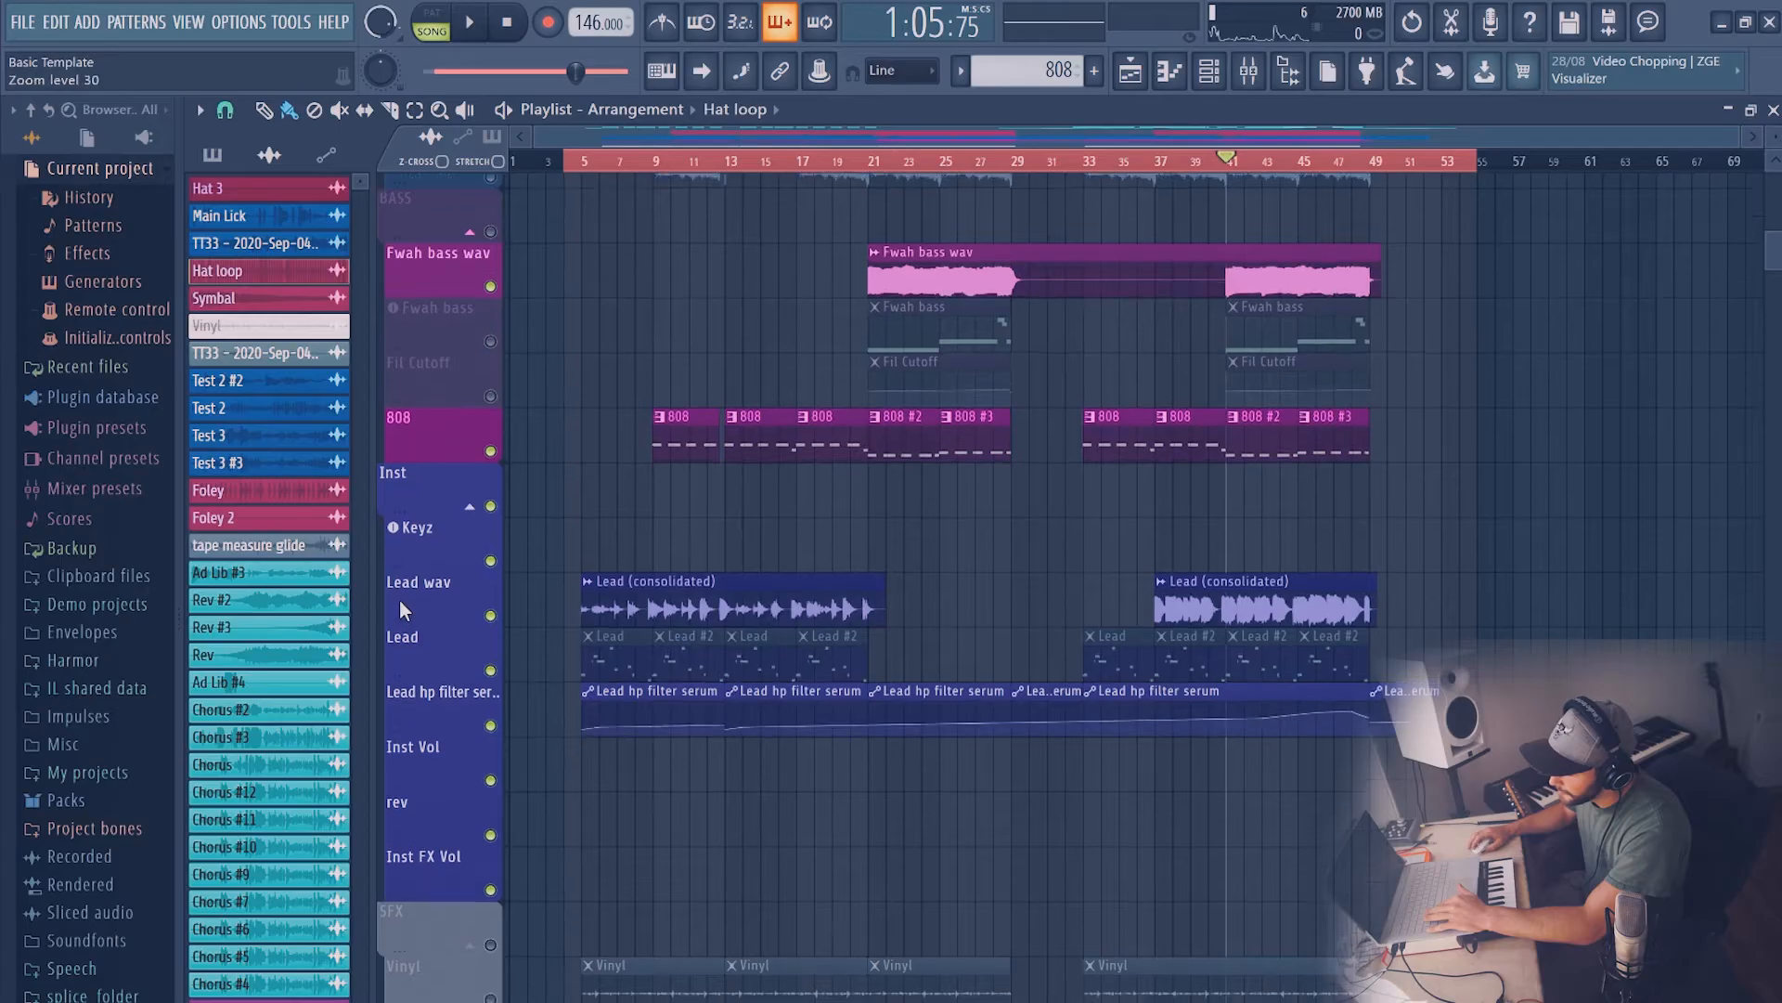
Solo the Lead wav track, play its first consolidated clip and stop playback
scroll(399, 599, down, 2)
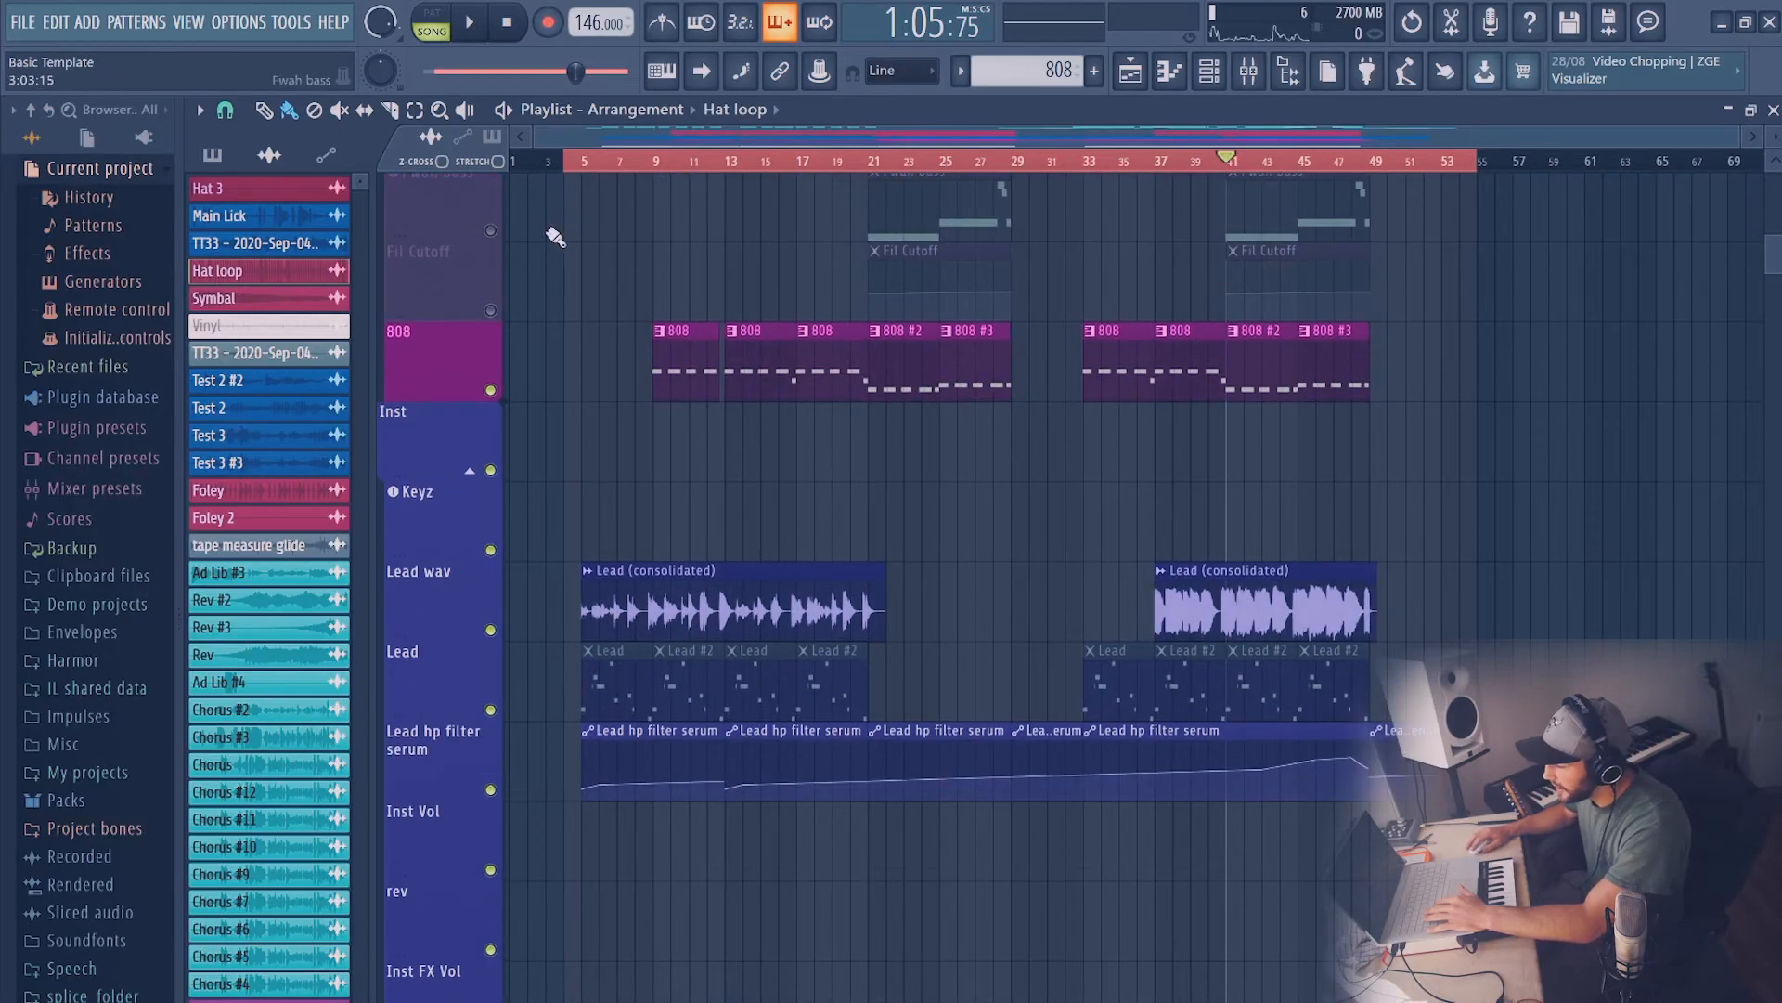
click(581, 163)
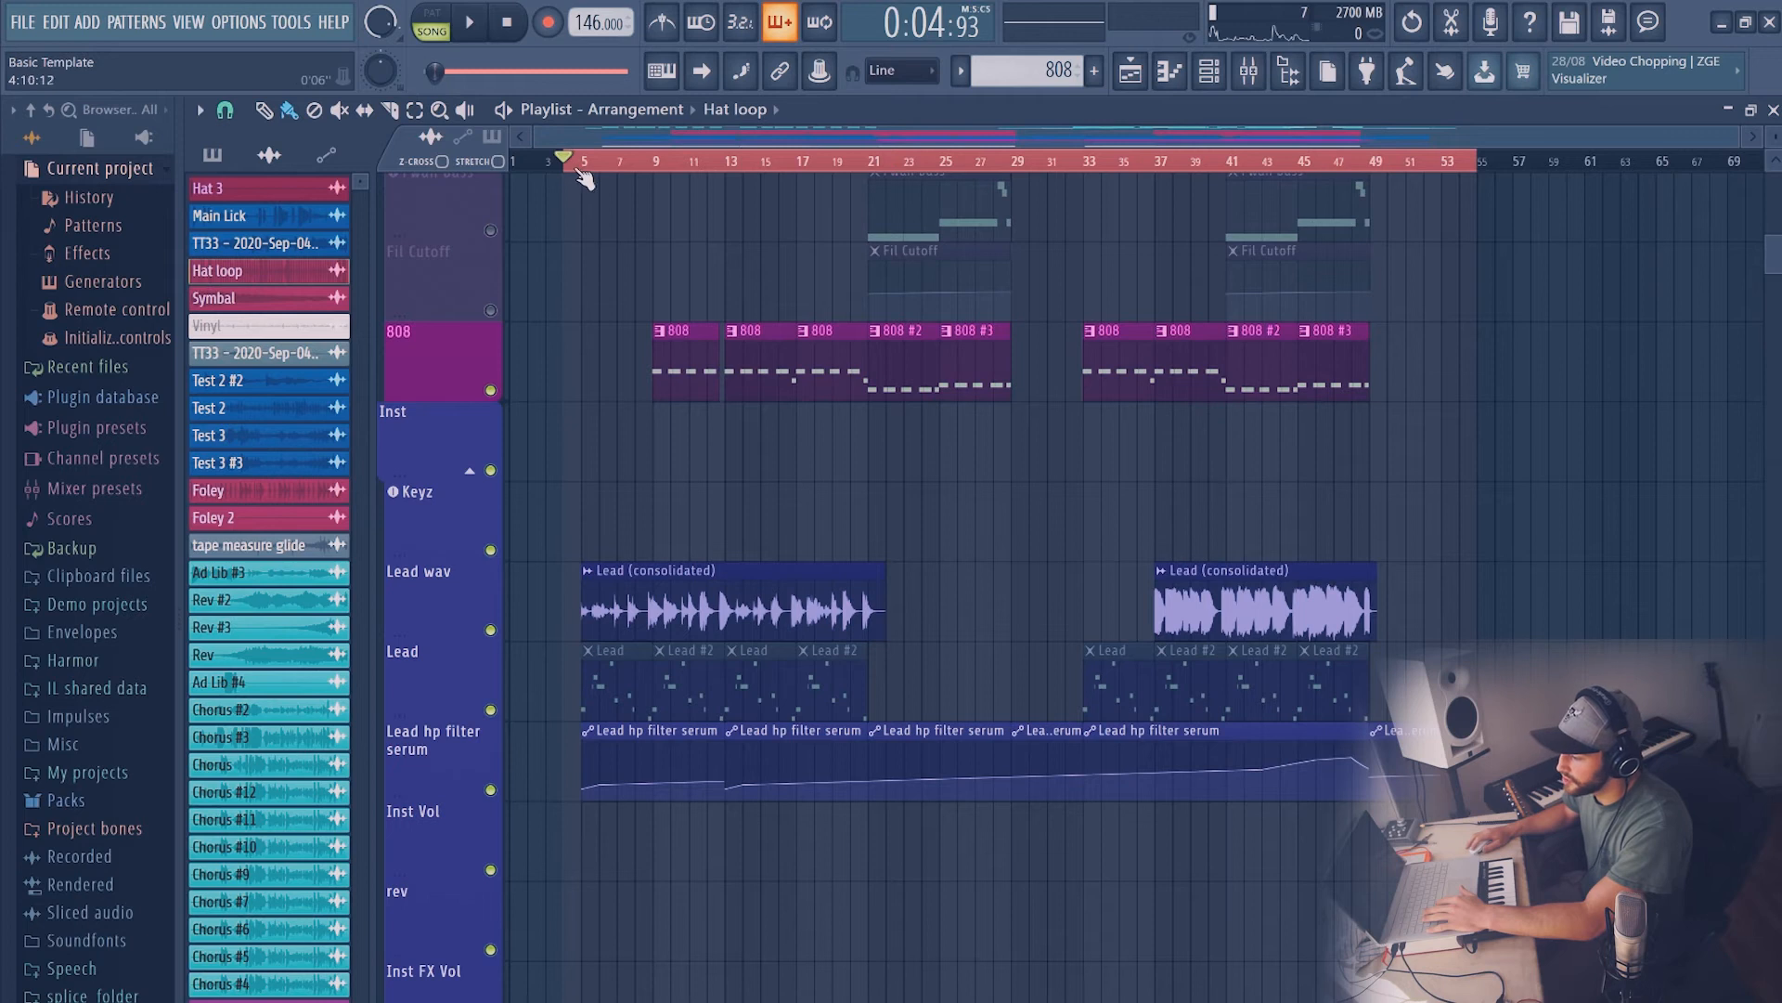
ctrl+click(490, 629)
key(space)
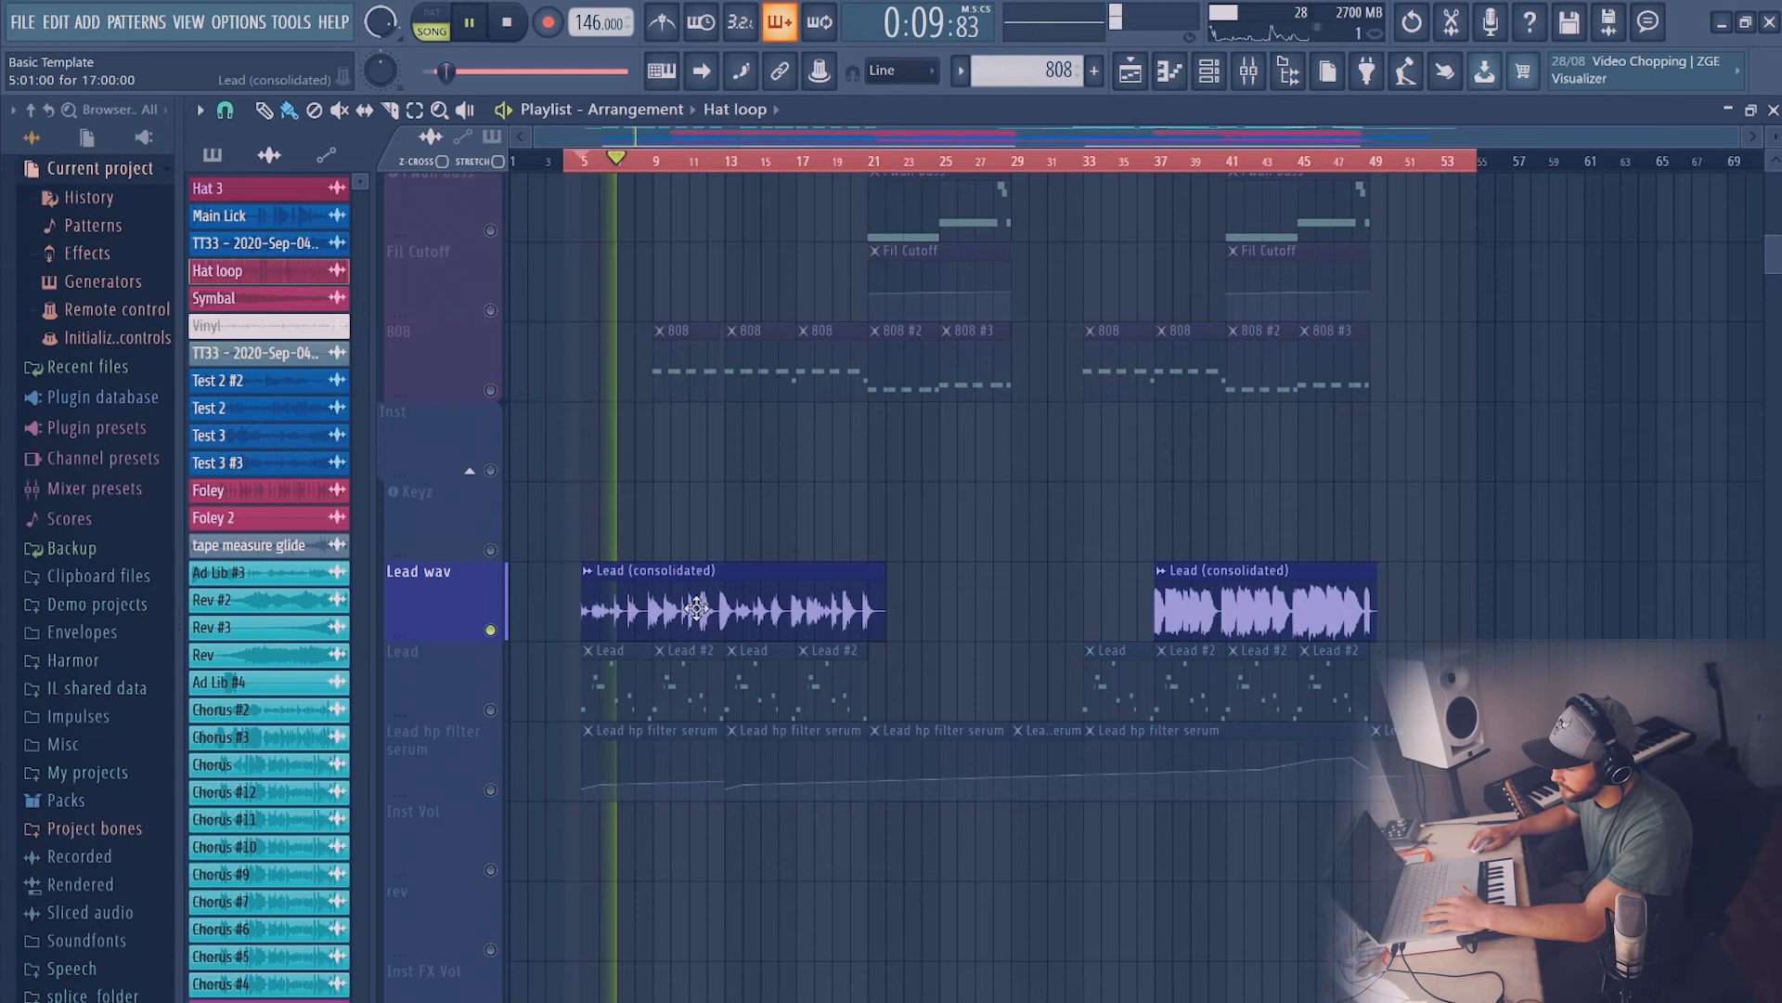
key(space)
Play the second consolidated clip on the Lead wav track from bar 37 and stop playback
click(1156, 161)
key(space)
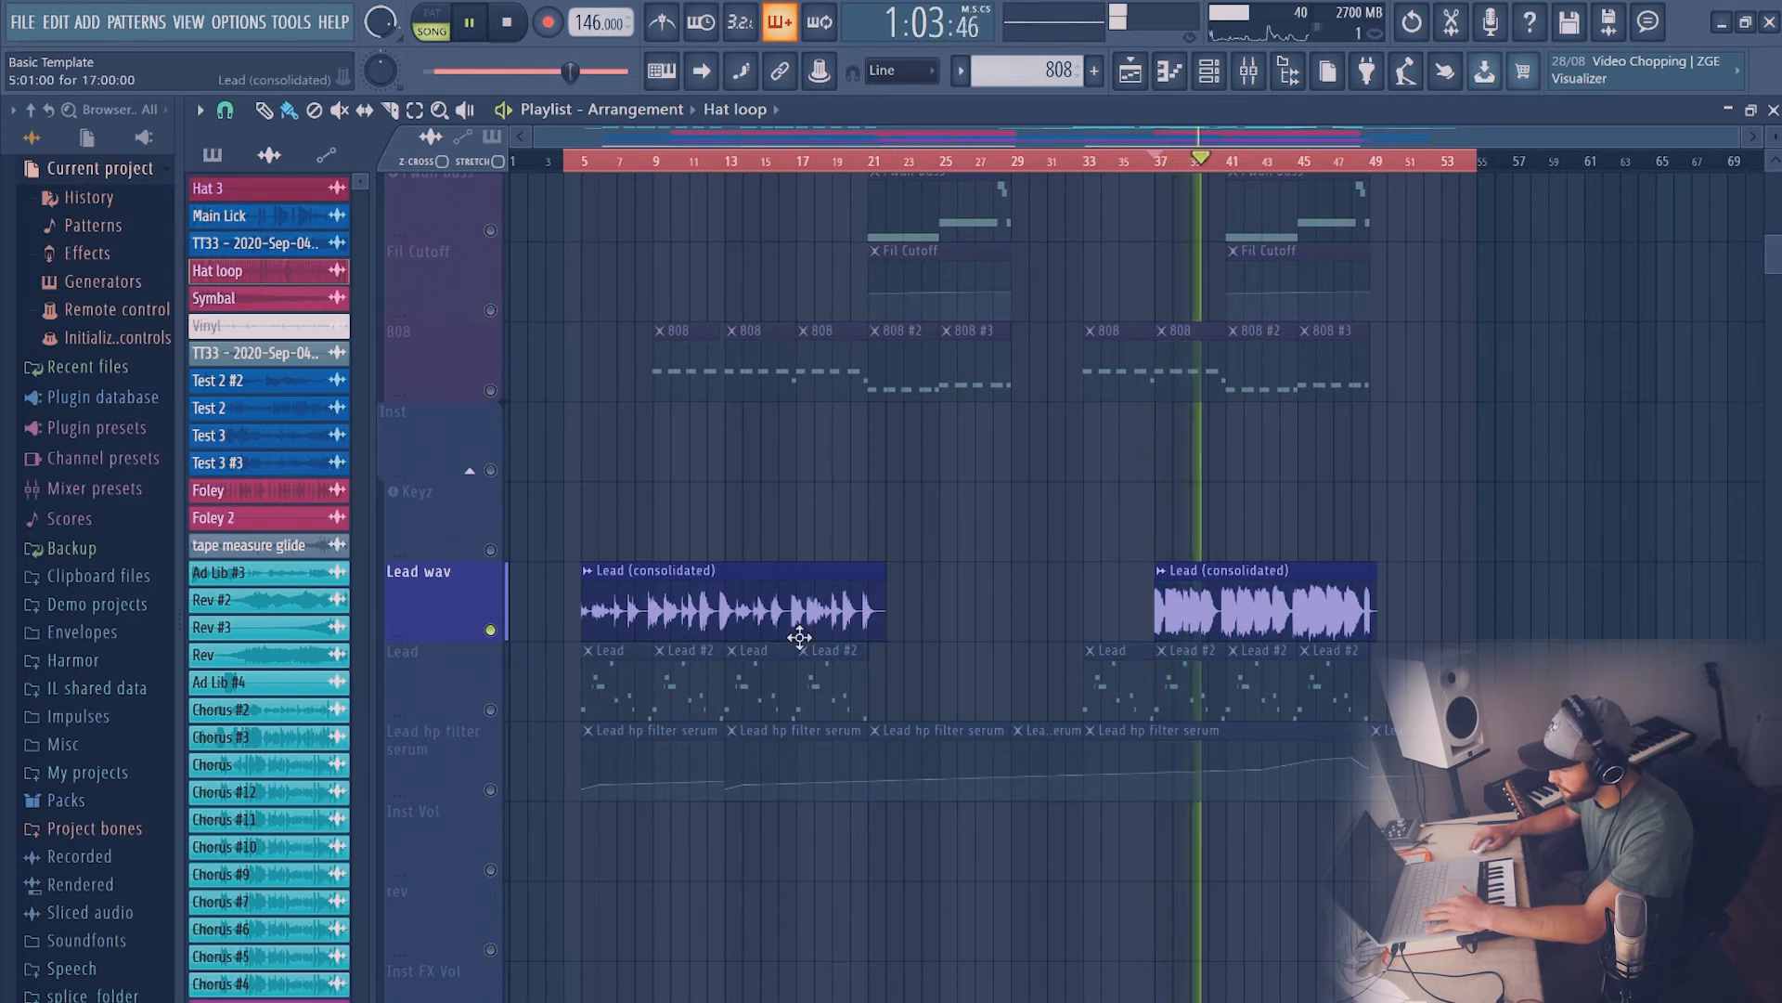
scroll(789, 601, down, 2)
key(space)
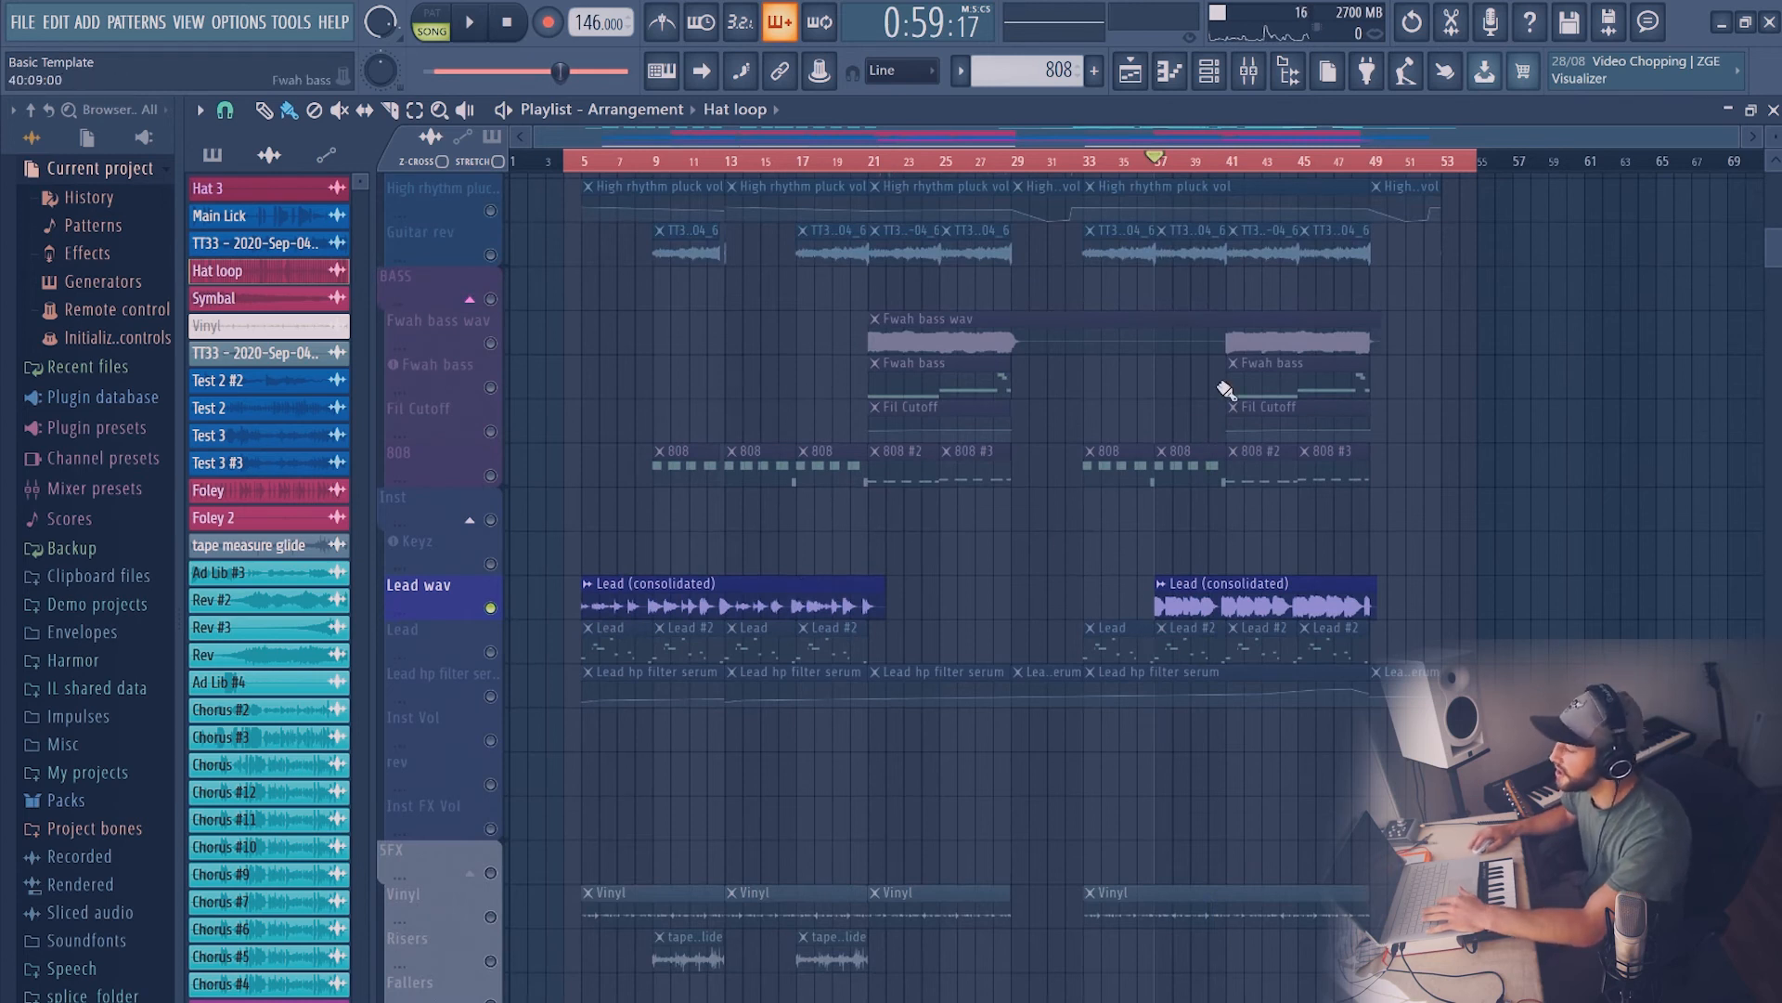
scroll(1244, 409, down, 3)
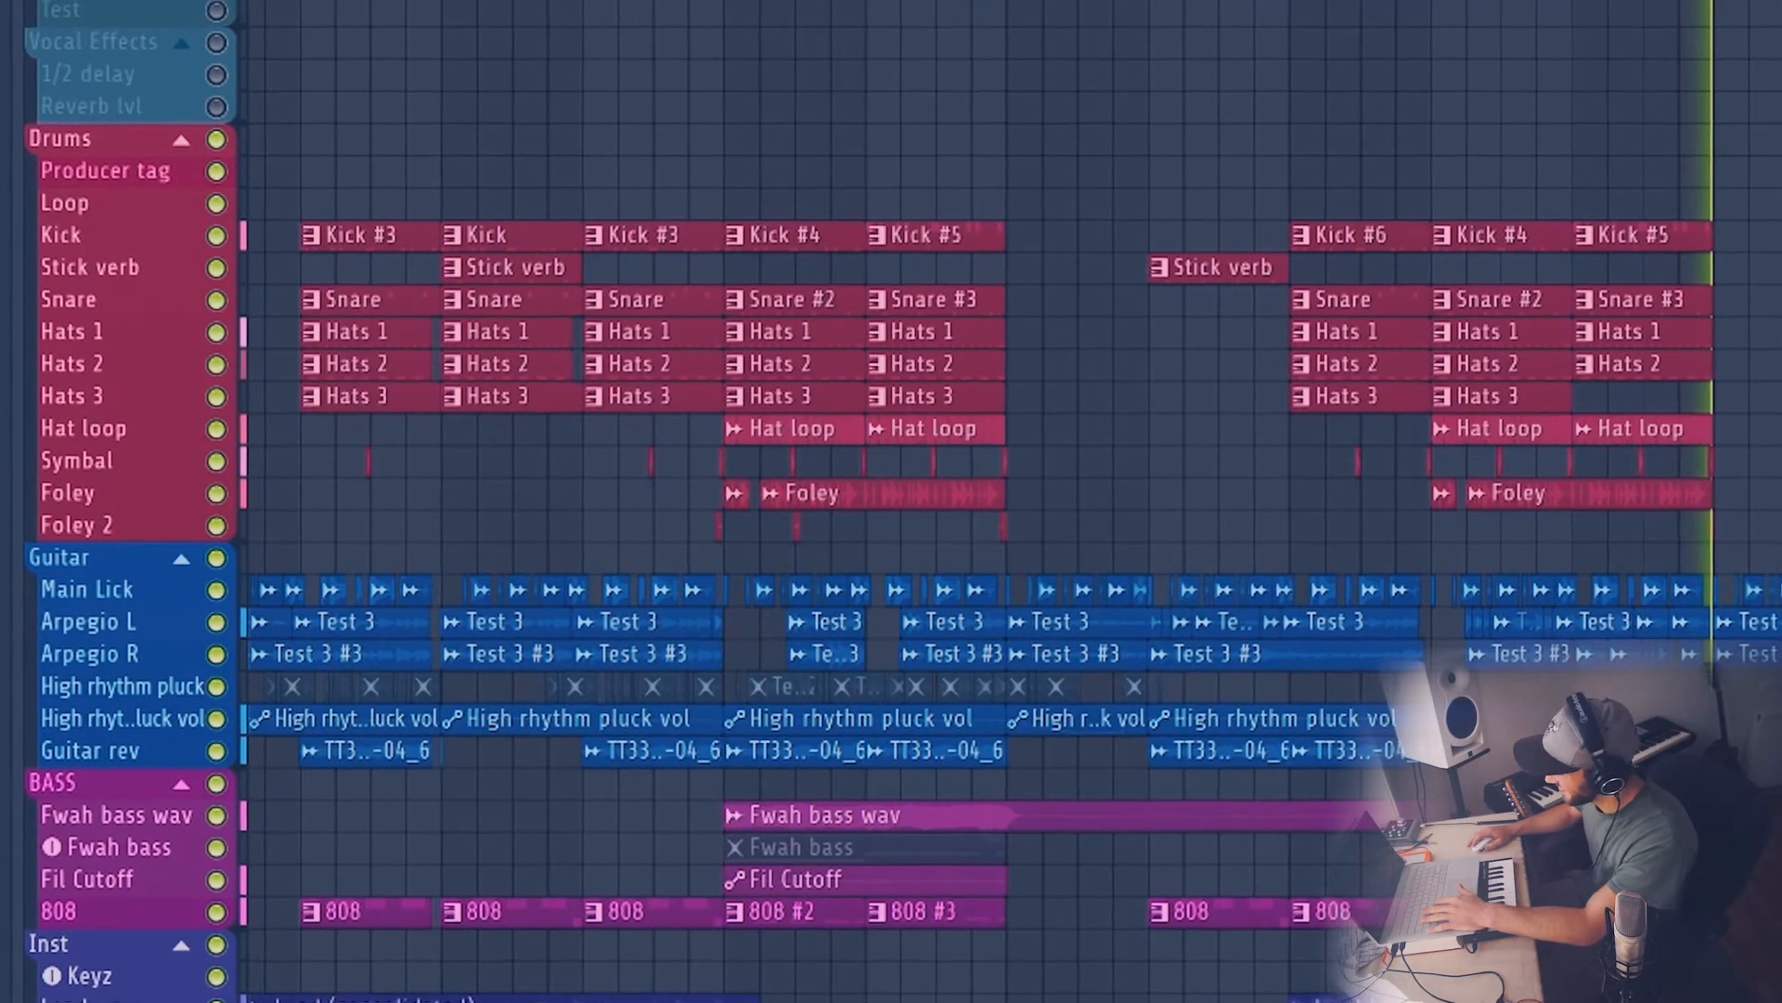
scroll(1602, 789, down, 1)
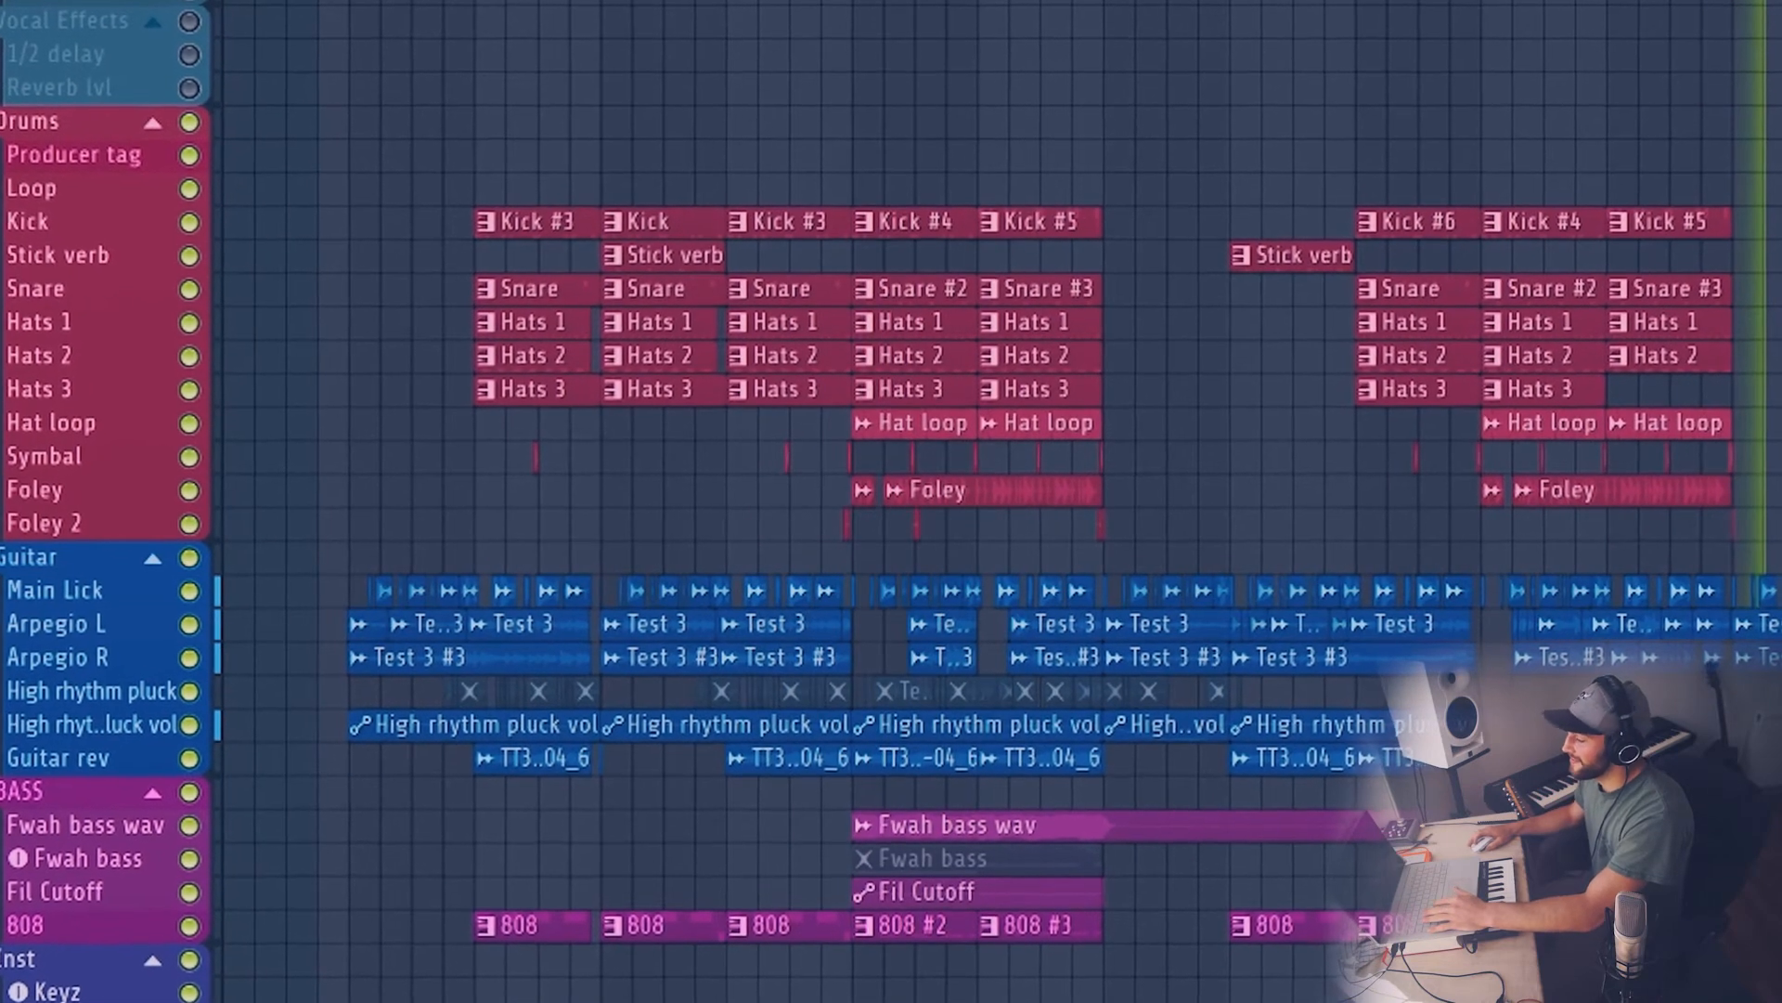